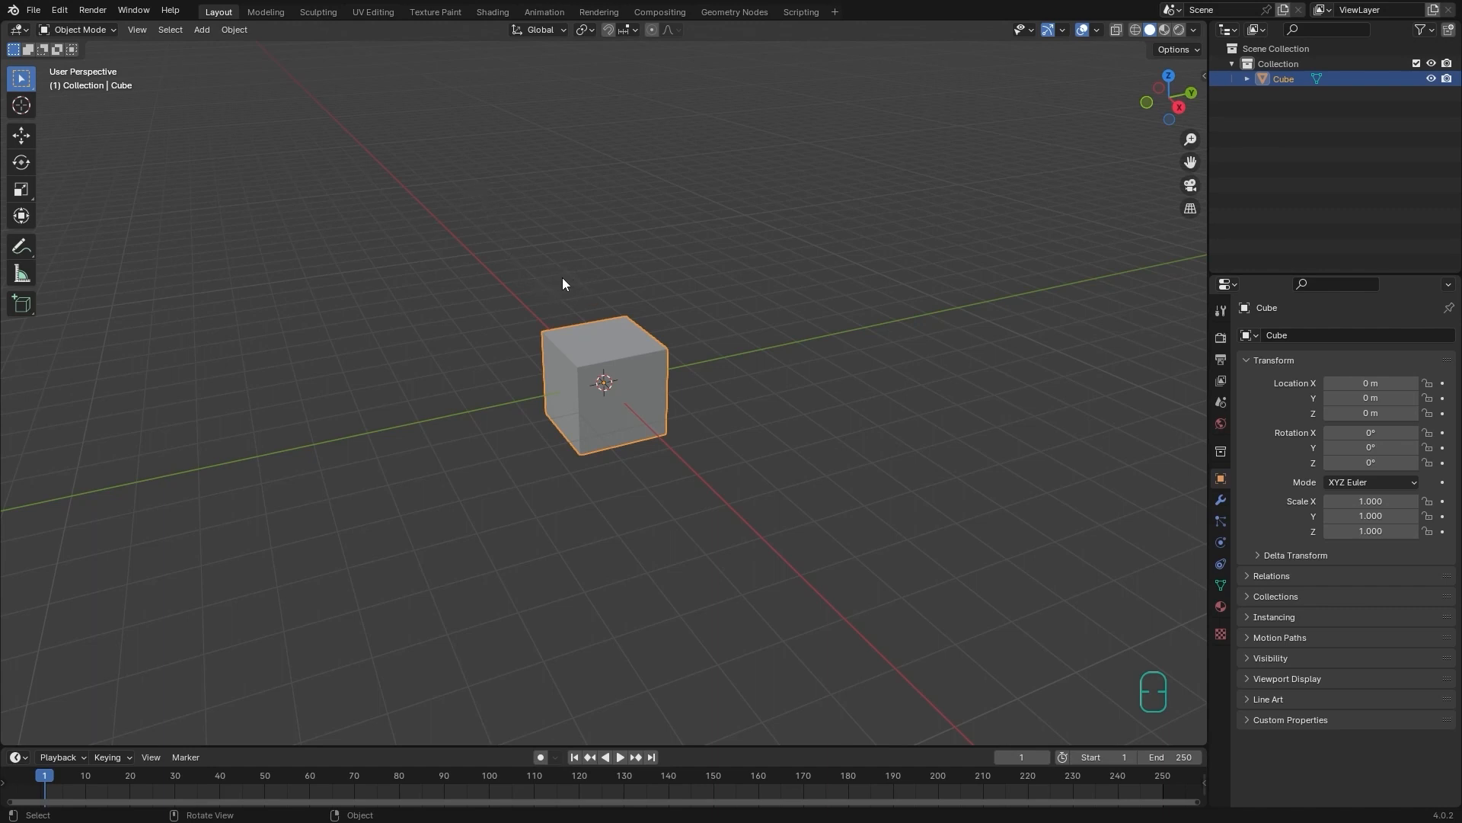
- Open the Preferences at the add-ons list and move the window lower over the viewport
click(64, 14)
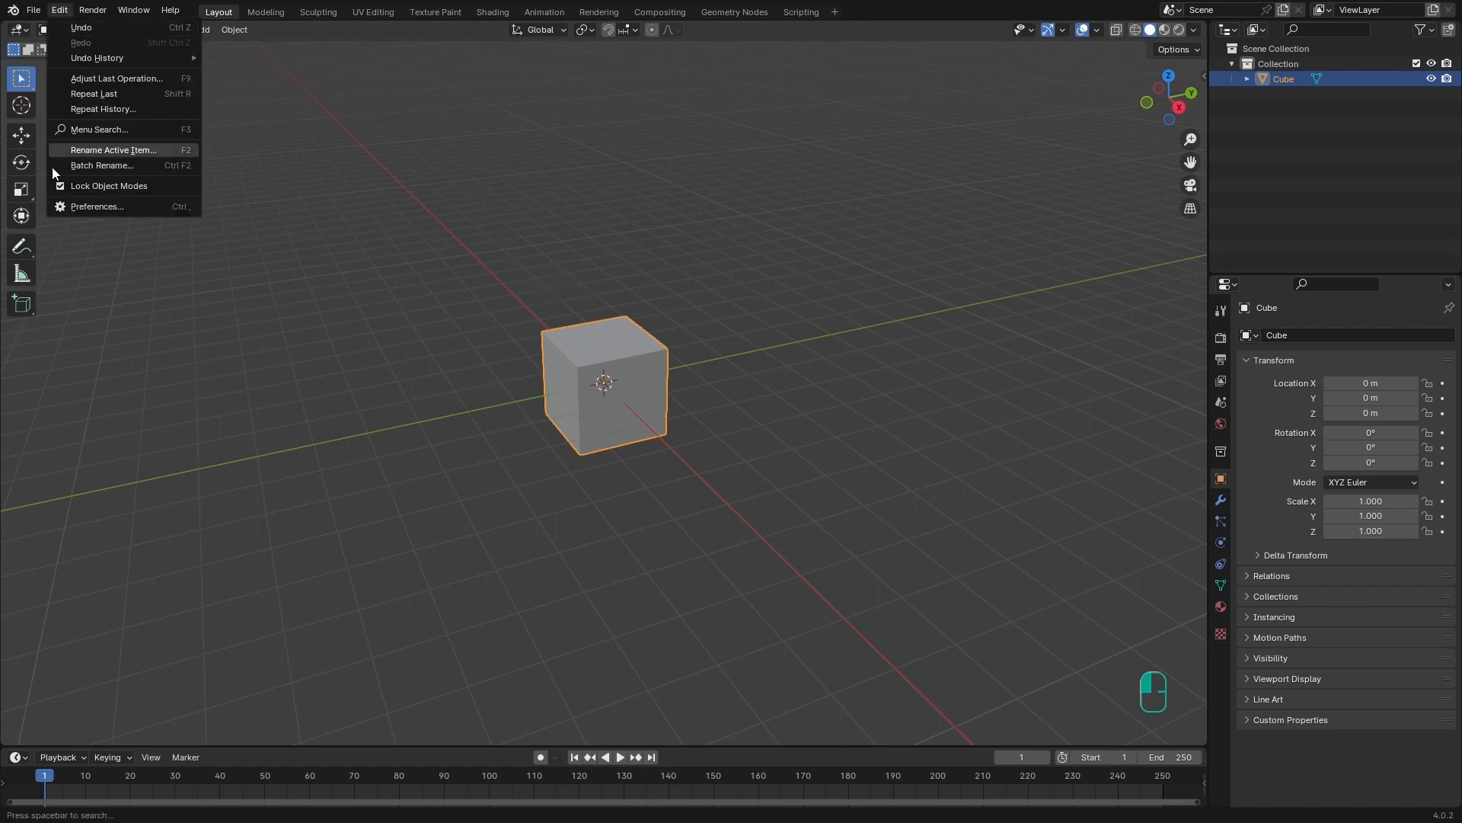
click(97, 208)
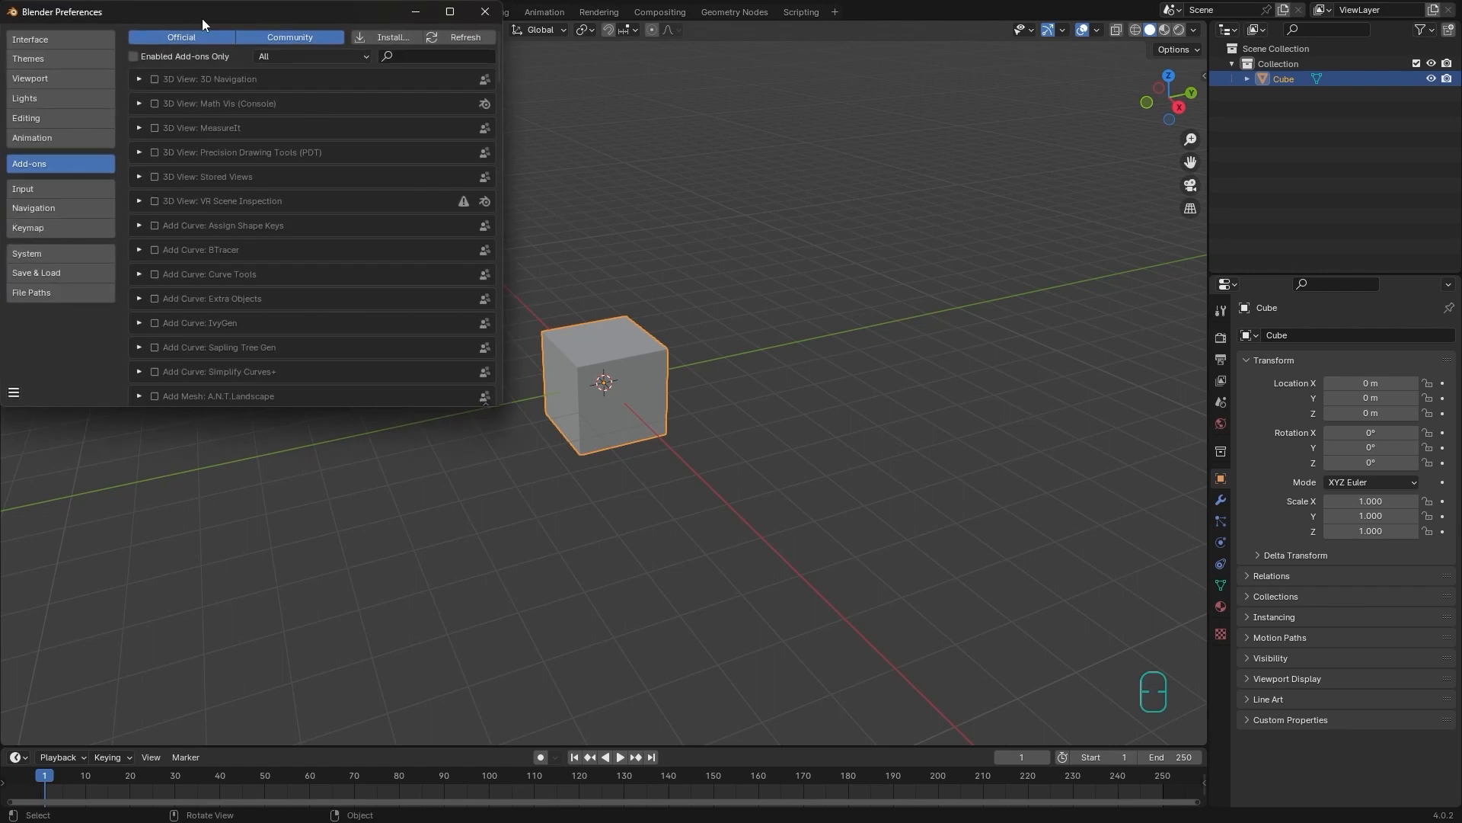
drag(200, 18, 242, 48)
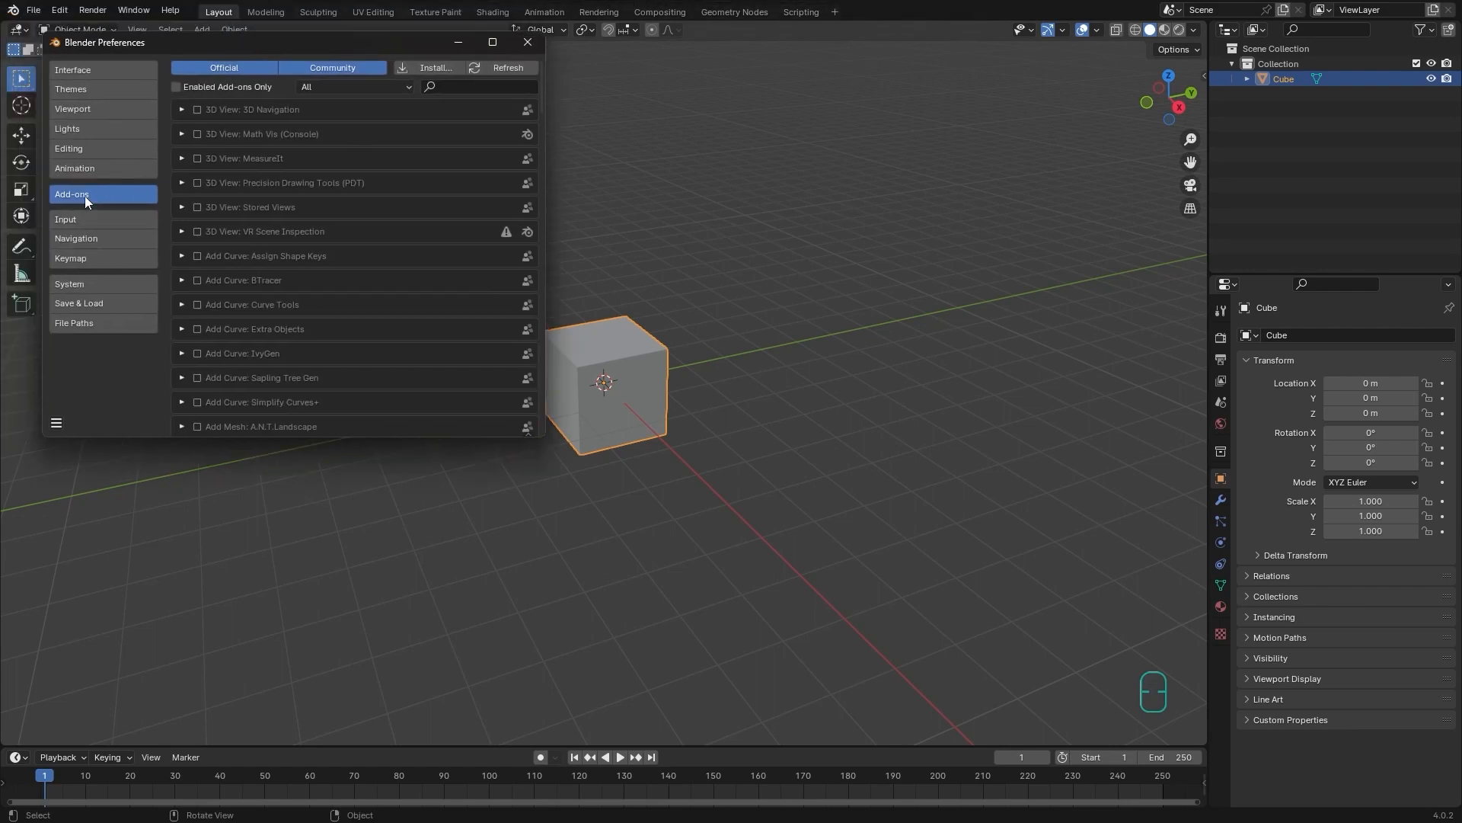
drag(309, 48, 332, 188)
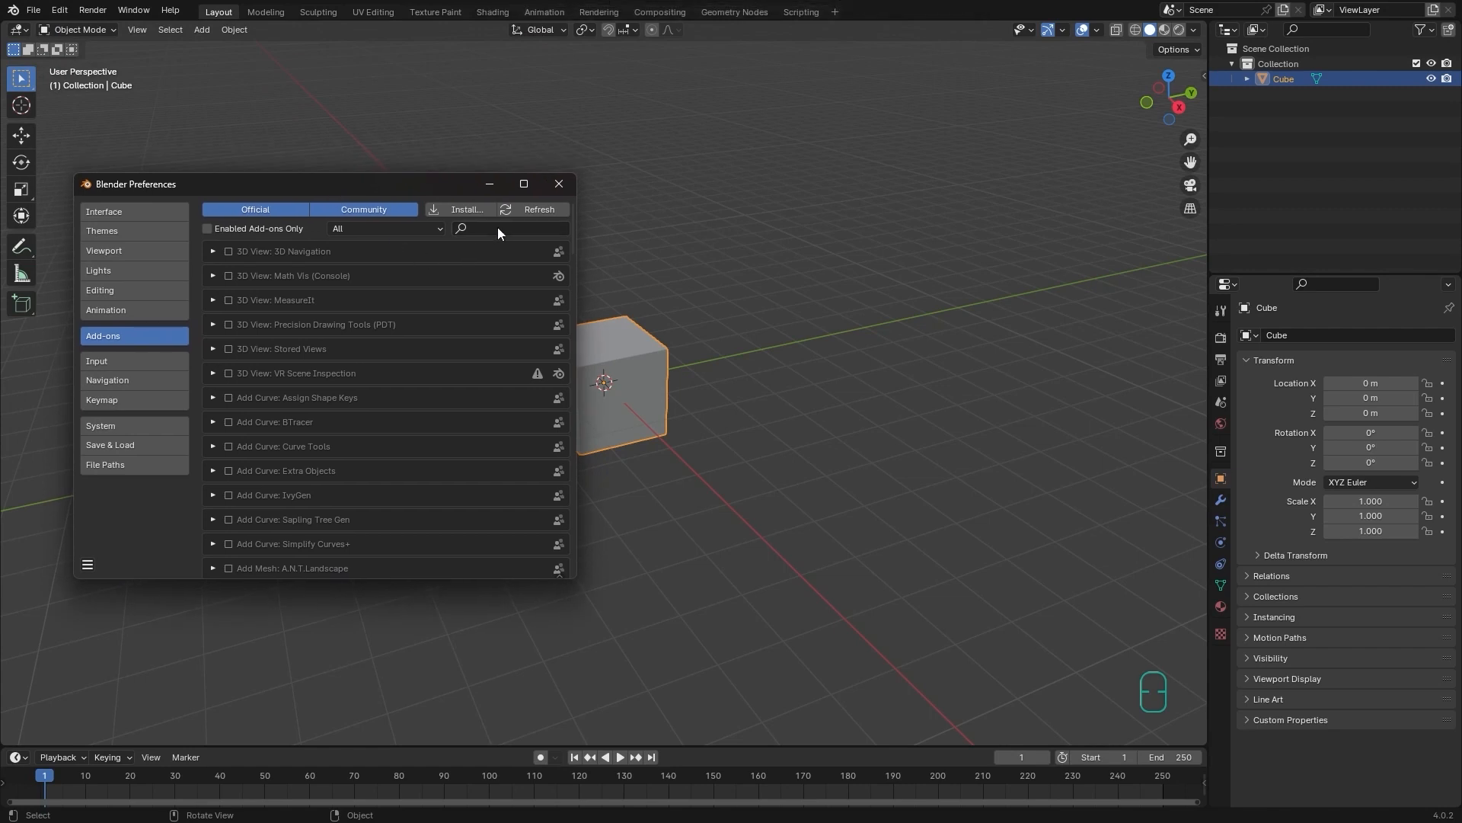
- Look through the list of available add-ons
scroll(307, 330, down, 10)
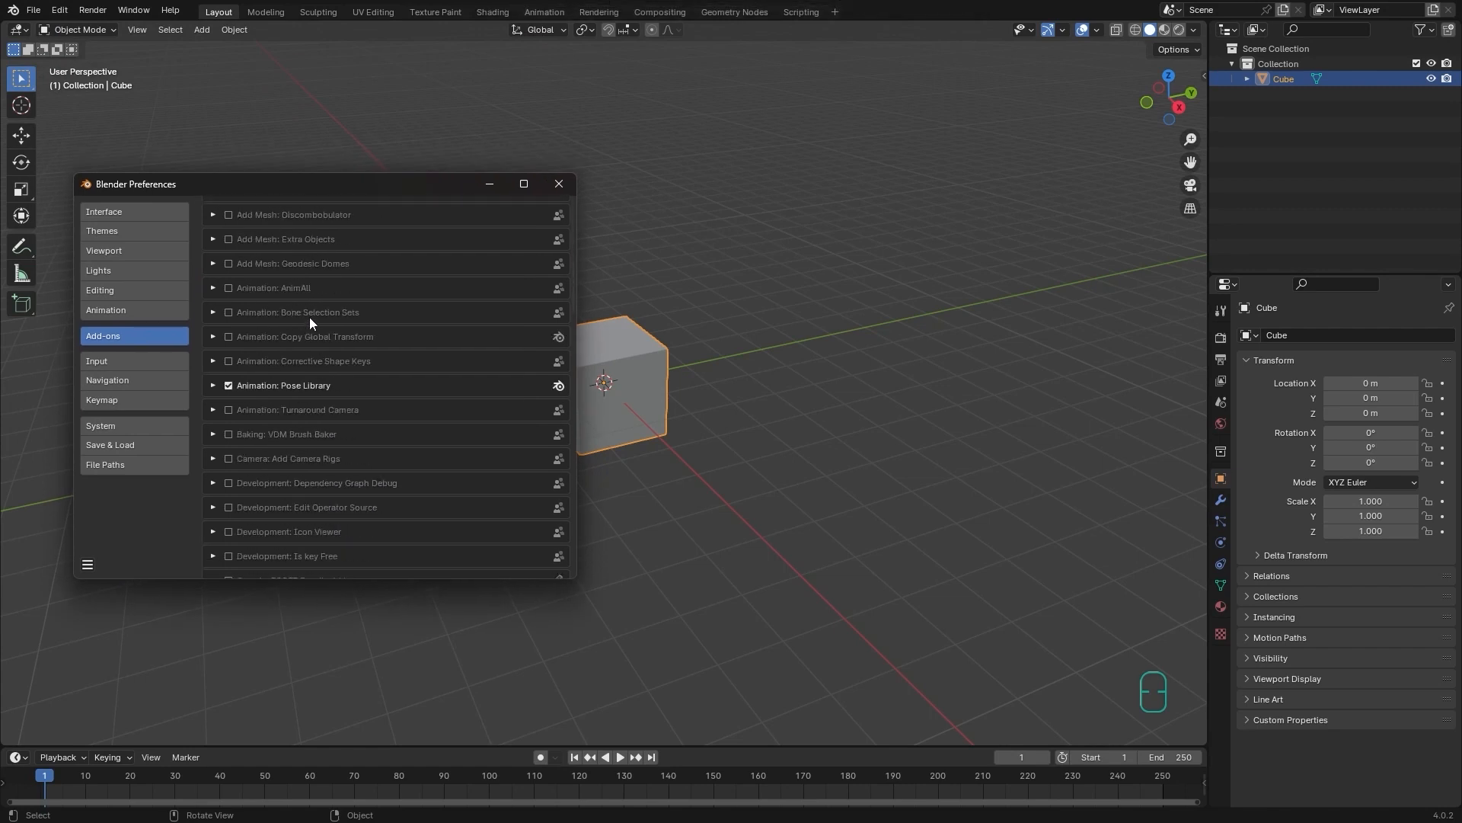
scroll(332, 295, down, 7)
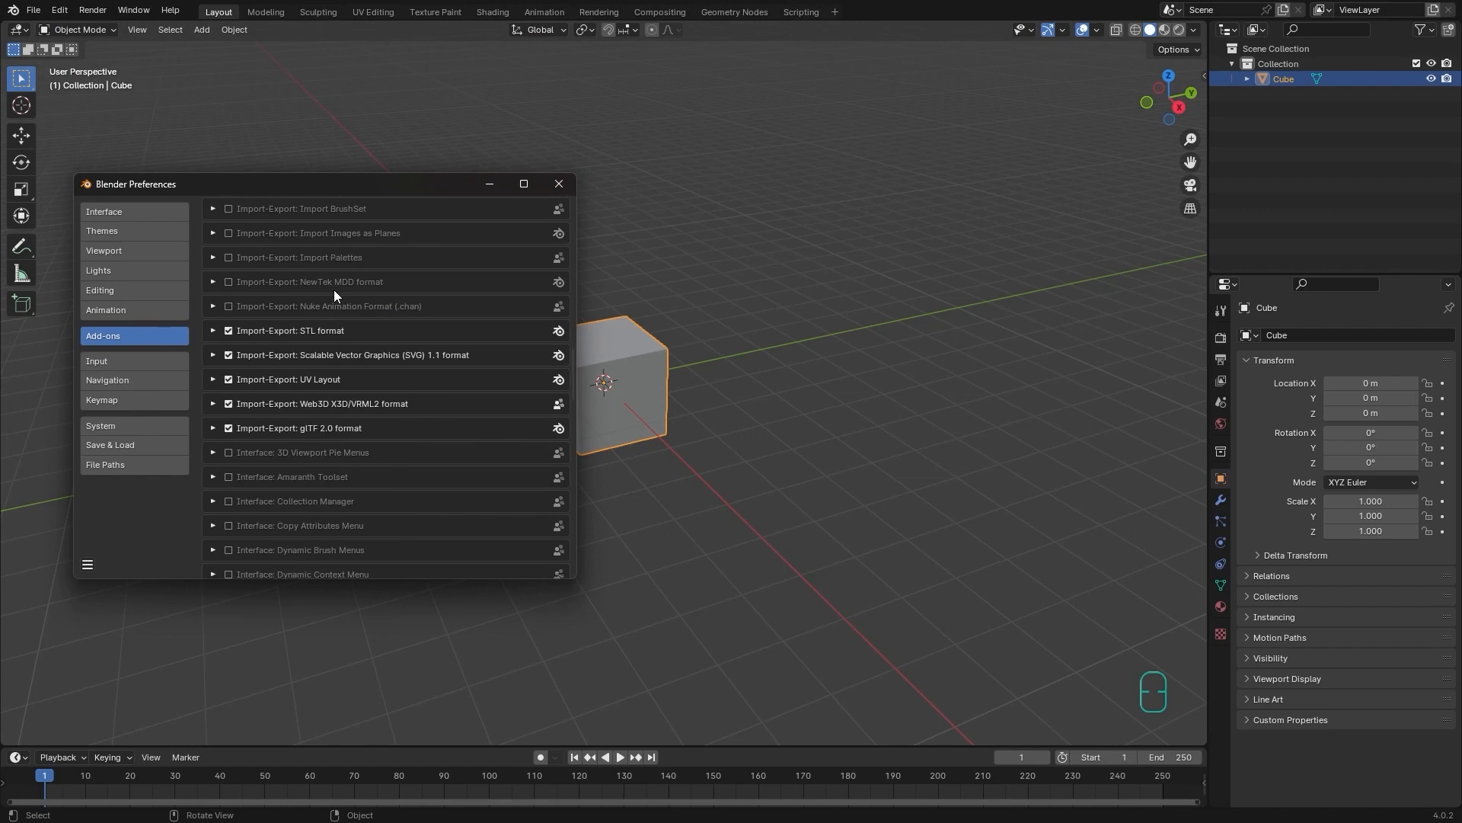
scroll(333, 289, up, 20)
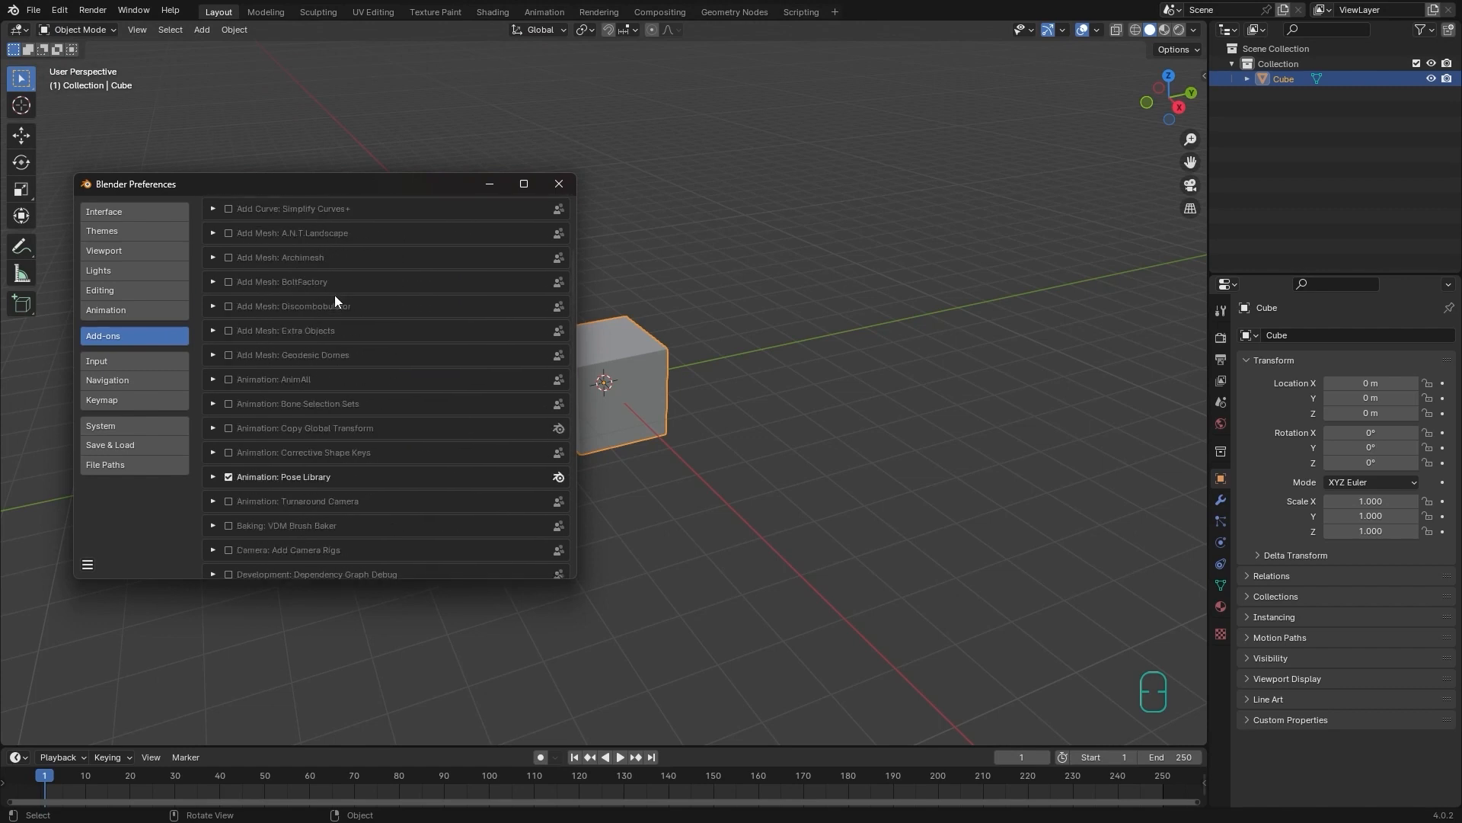
scroll(335, 296, up, 11)
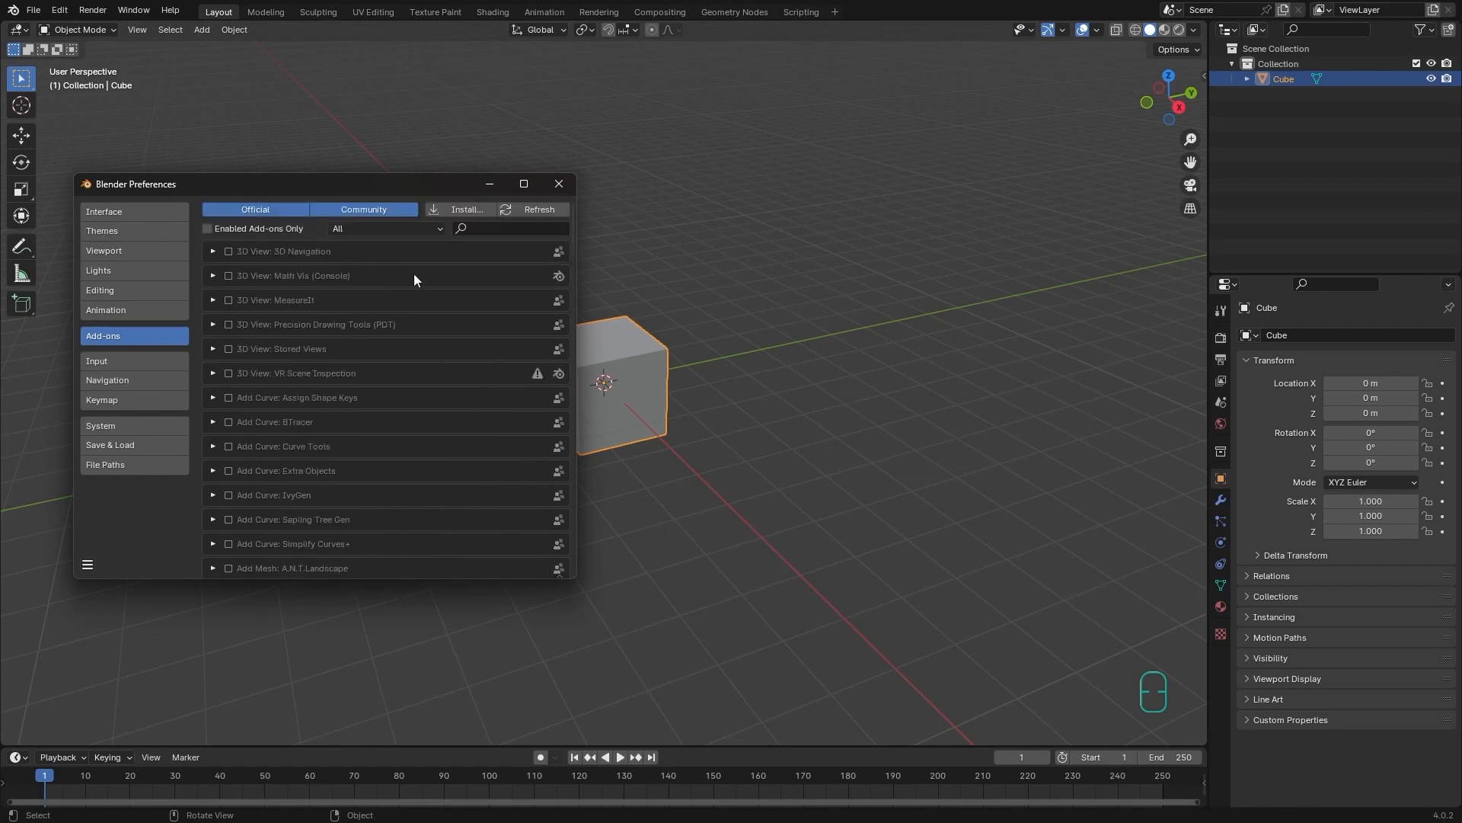
- Search the add-ons for "extra" and enable Add Mesh: Extra Objects
click(488, 229)
drag(402, 189, 413, 218)
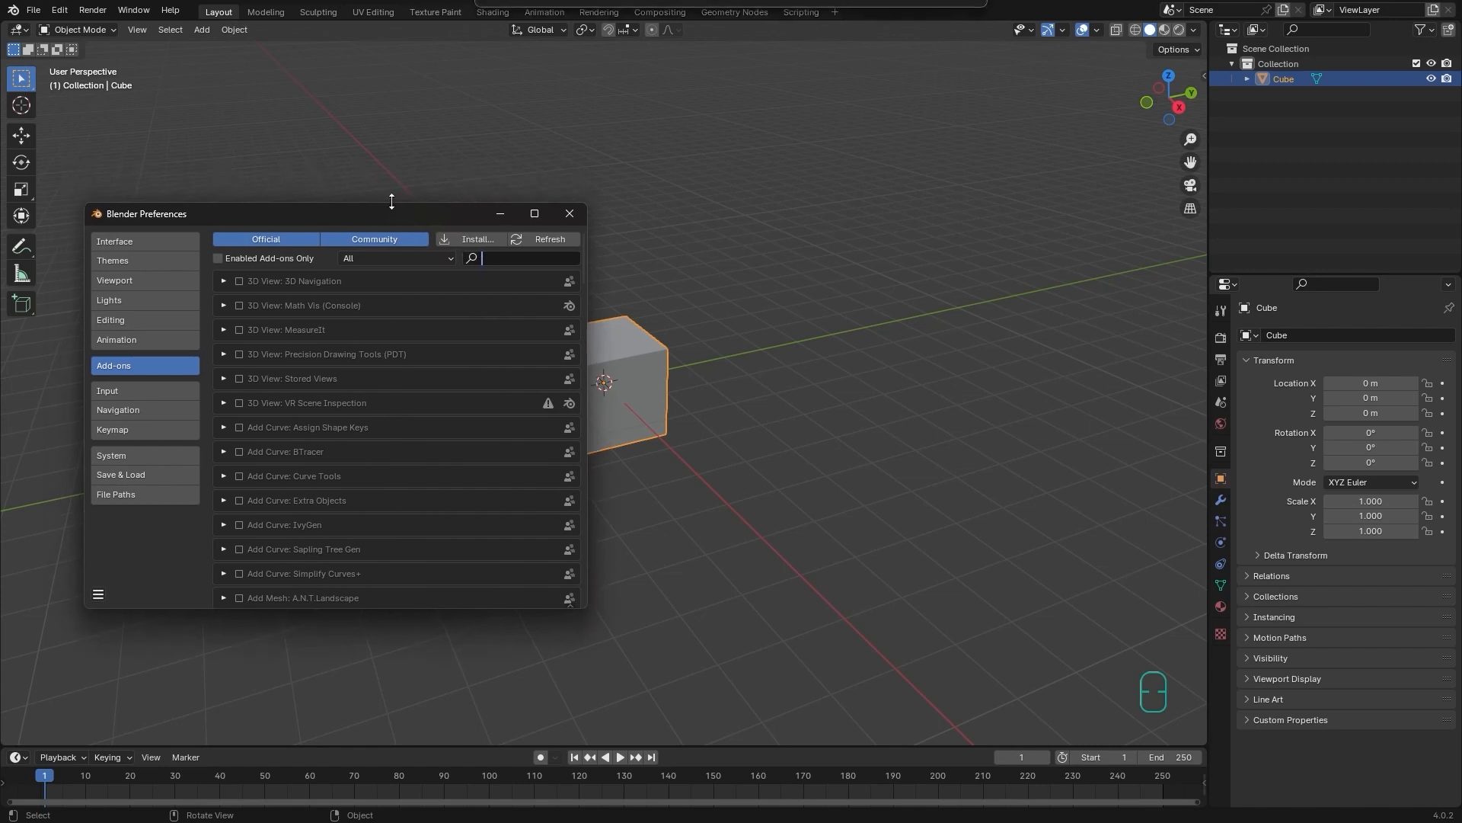
click(202, 30)
mouse_move(221, 48)
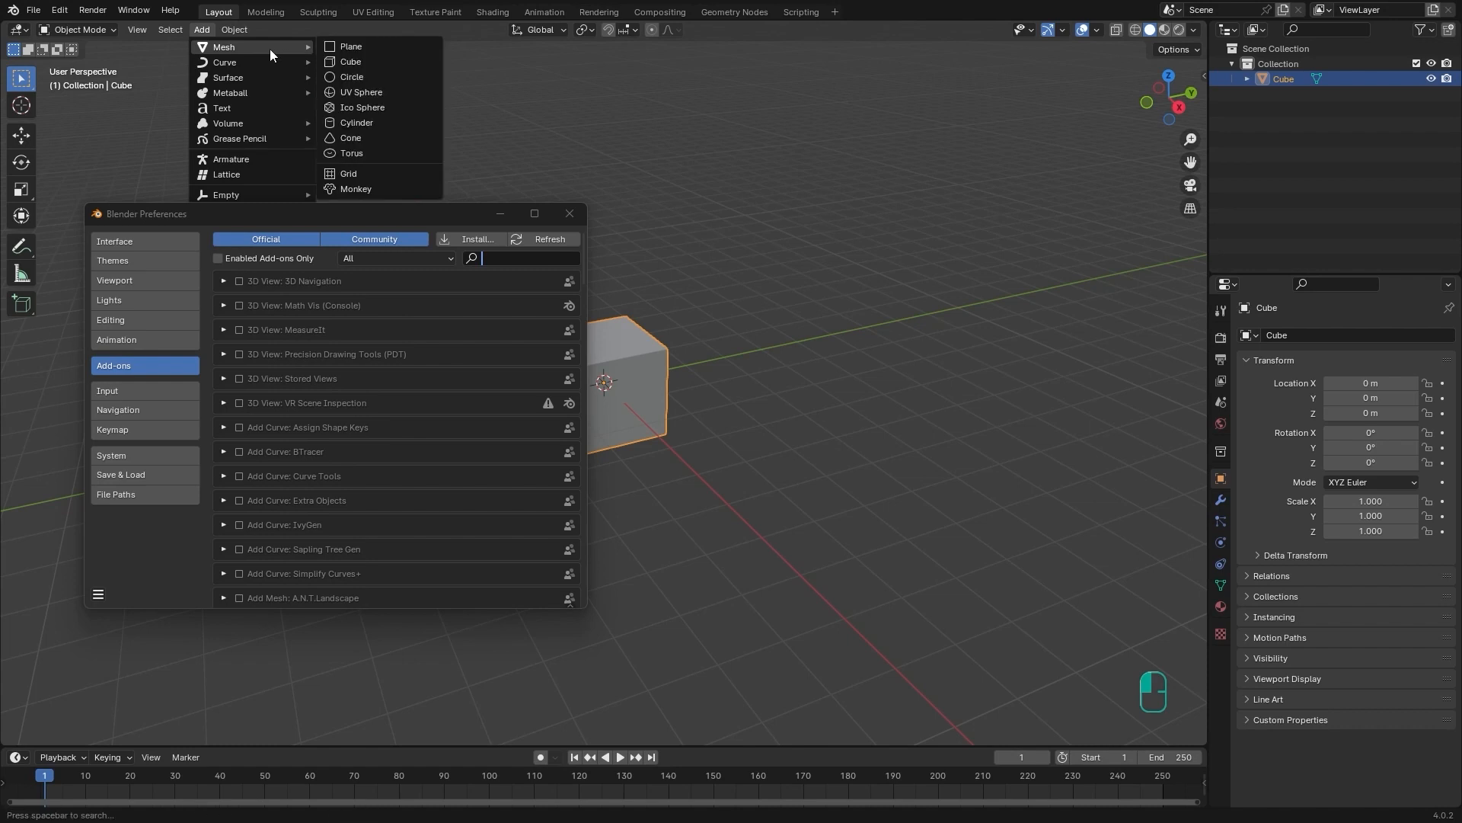
text(extra)
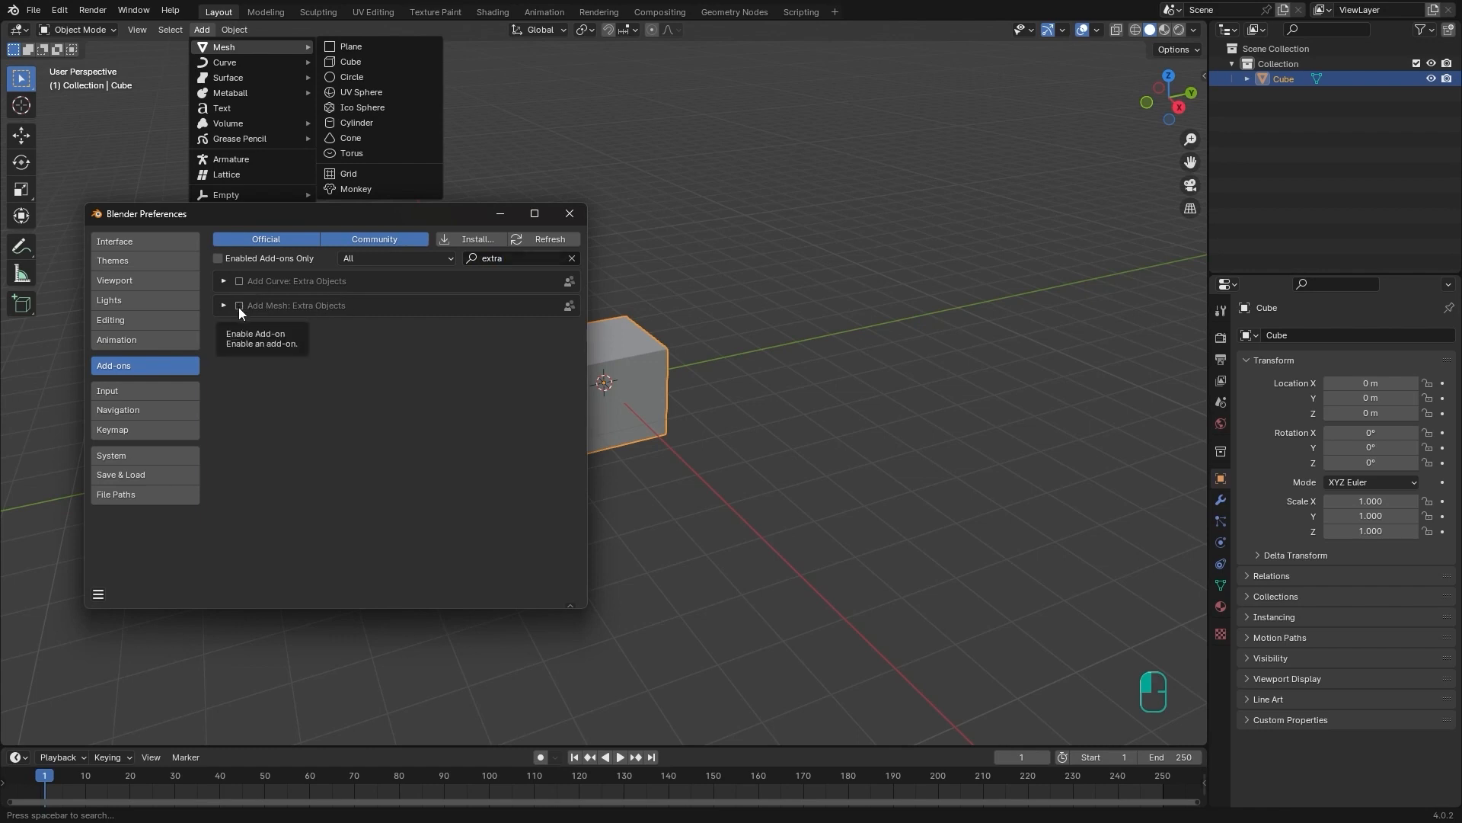
click(239, 305)
- Examine the mesh types that can be added to the scene, keeping the Preferences window out of the way
drag(300, 216, 300, 309)
click(199, 29)
click(200, 29)
mouse_move(259, 42)
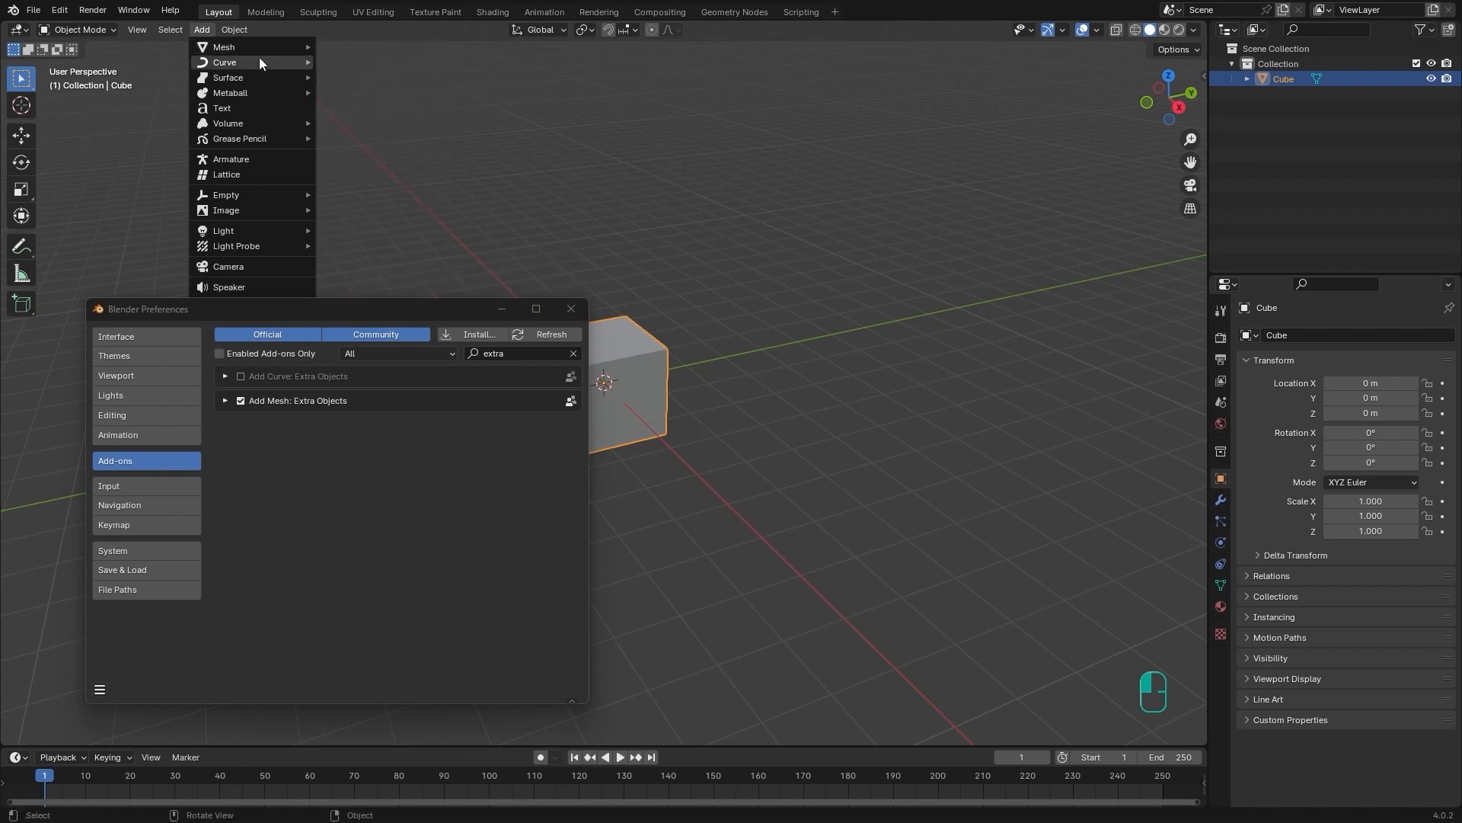
mouse_move(438, 296)
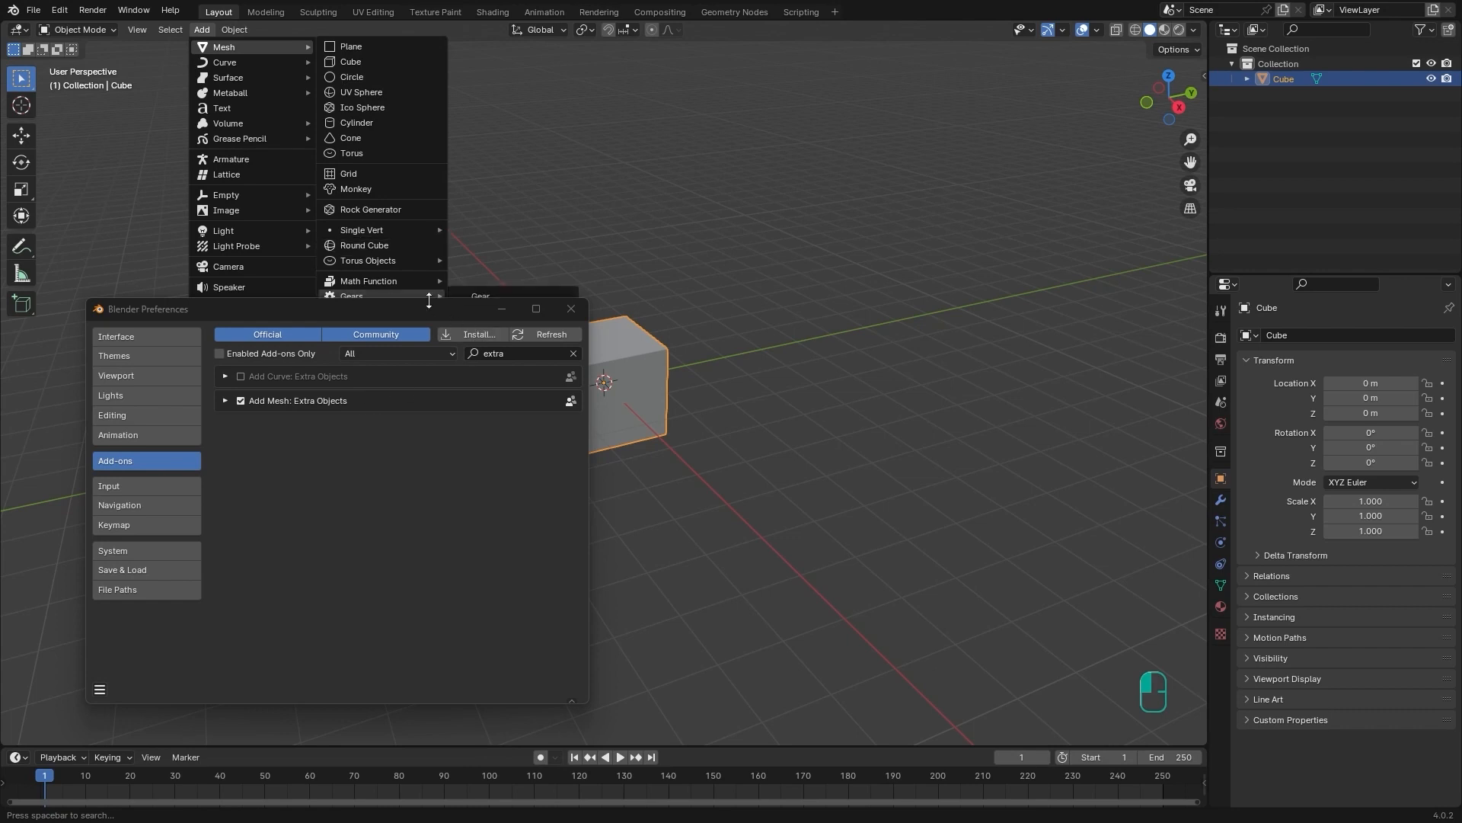
drag(424, 313, 740, 338)
- Search the add-ons for "pie" and enable Interface: 3D Viewport Pie Menus
click(812, 378)
text(pie)
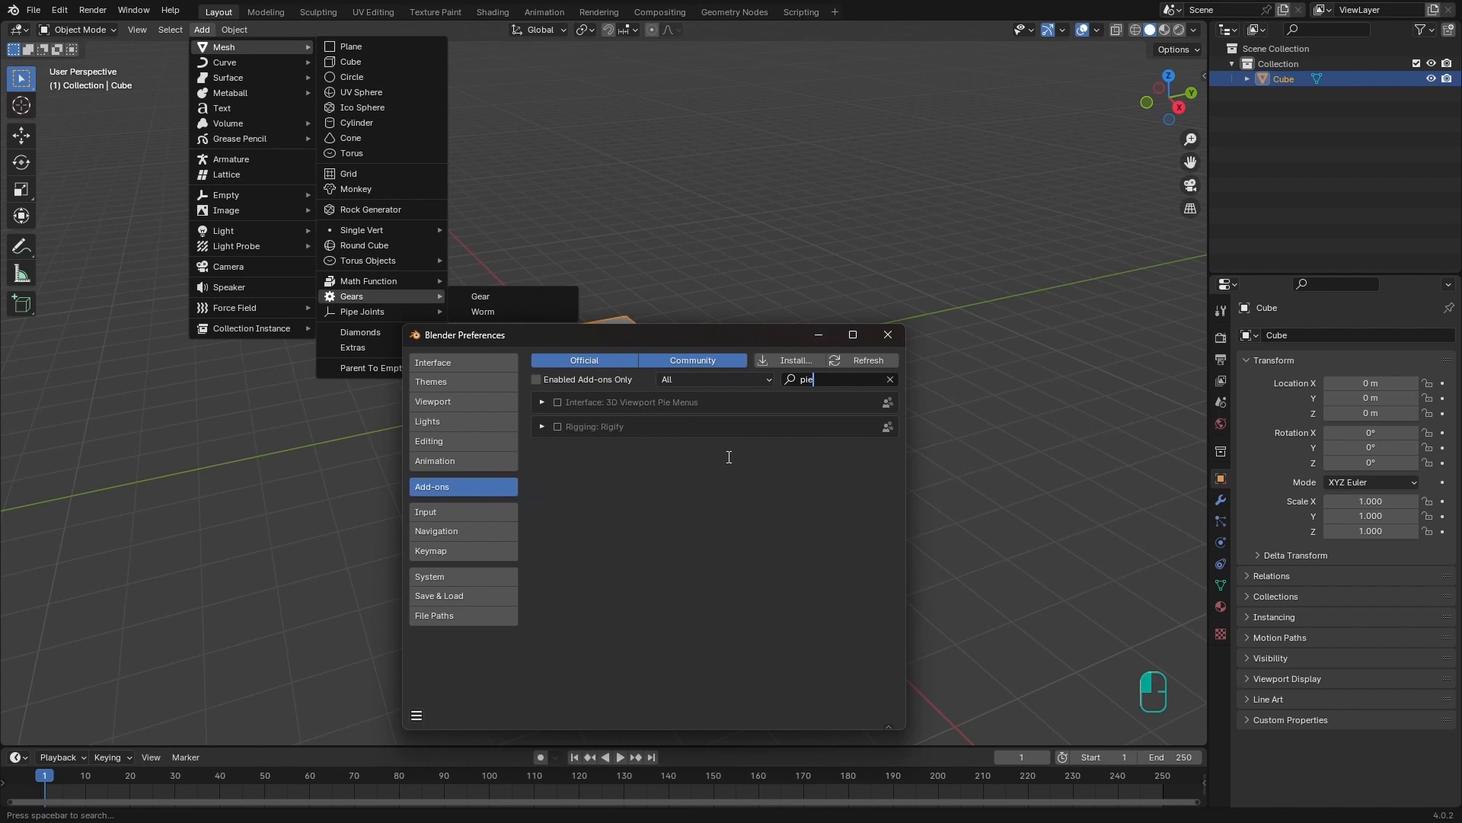
key(Return)
drag(607, 336, 659, 334)
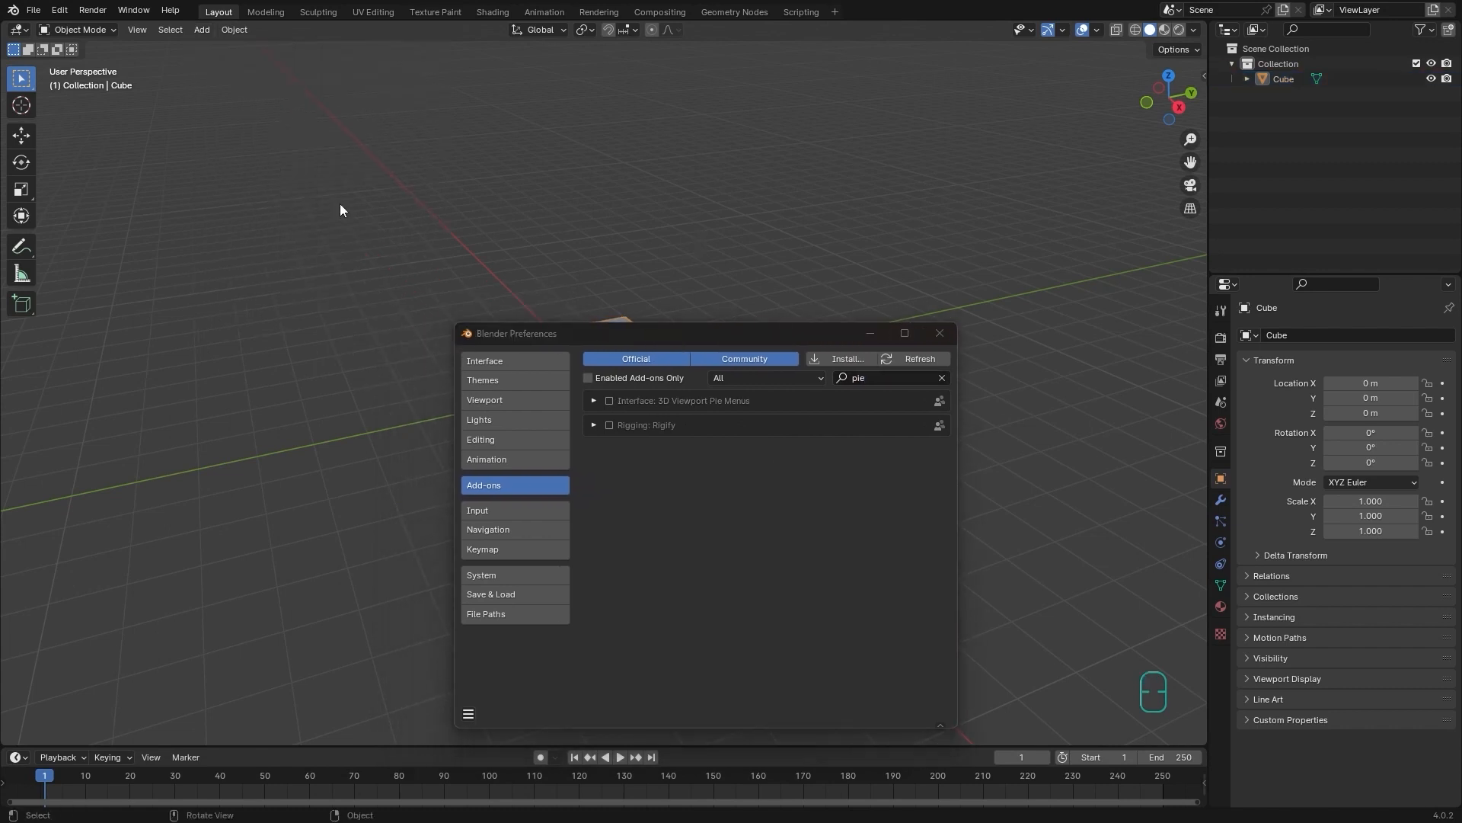
key(grave)
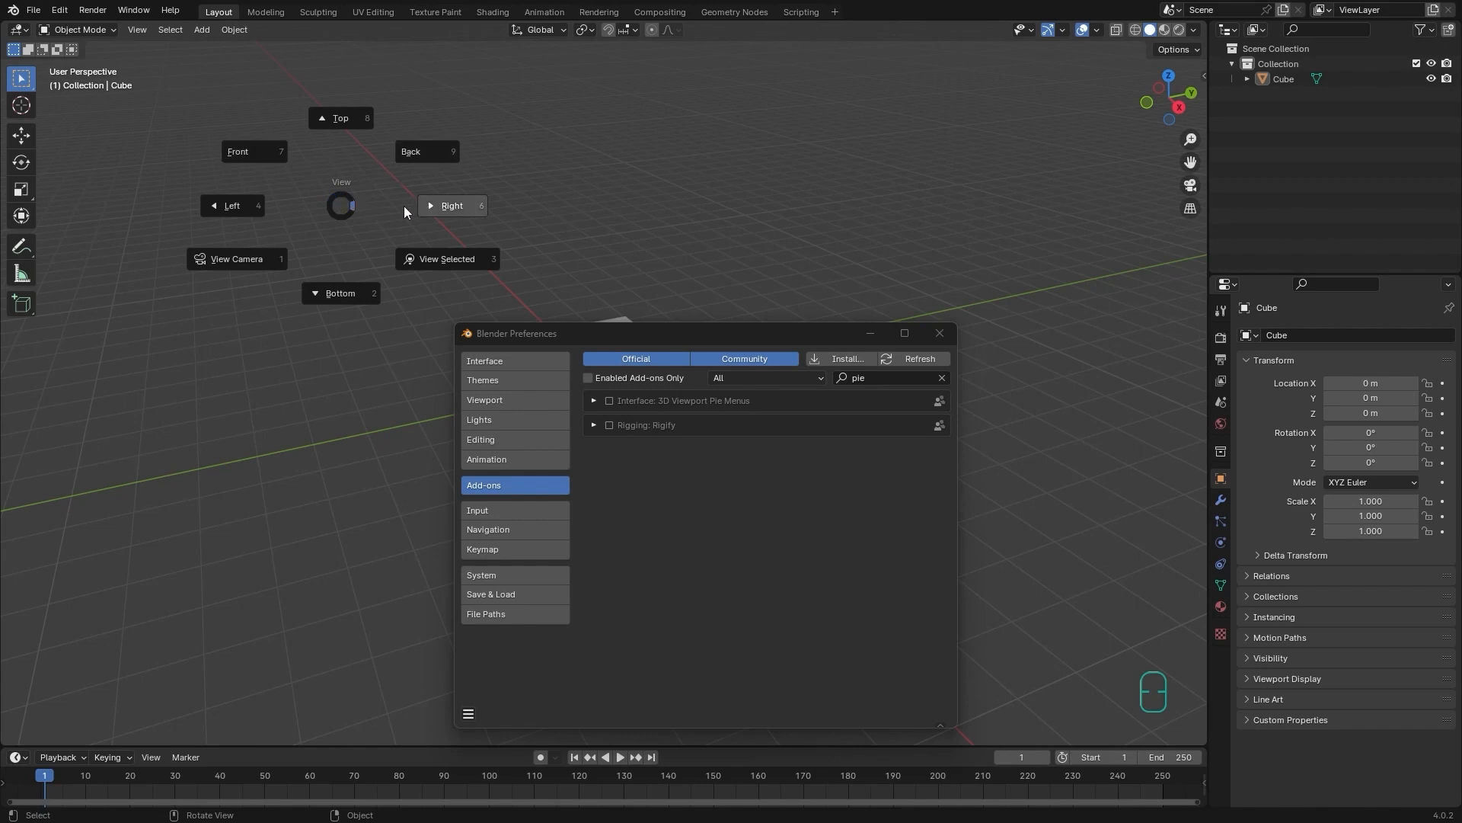
click(340, 208)
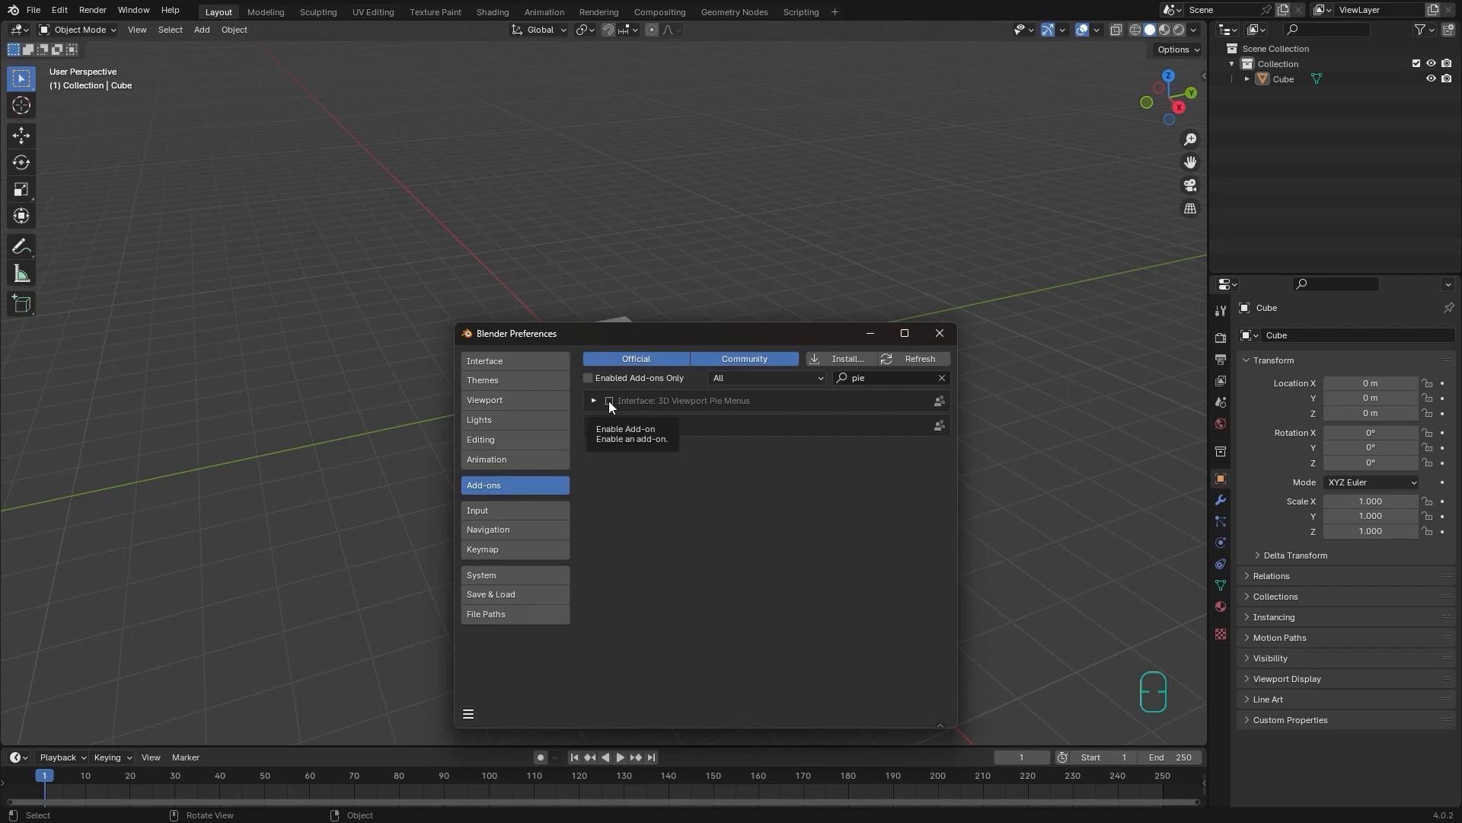
click(609, 401)
- Expand the 3D Viewport Pie Menus add-on and examine its list of pie menus and hotkeys
drag(647, 335, 569, 264)
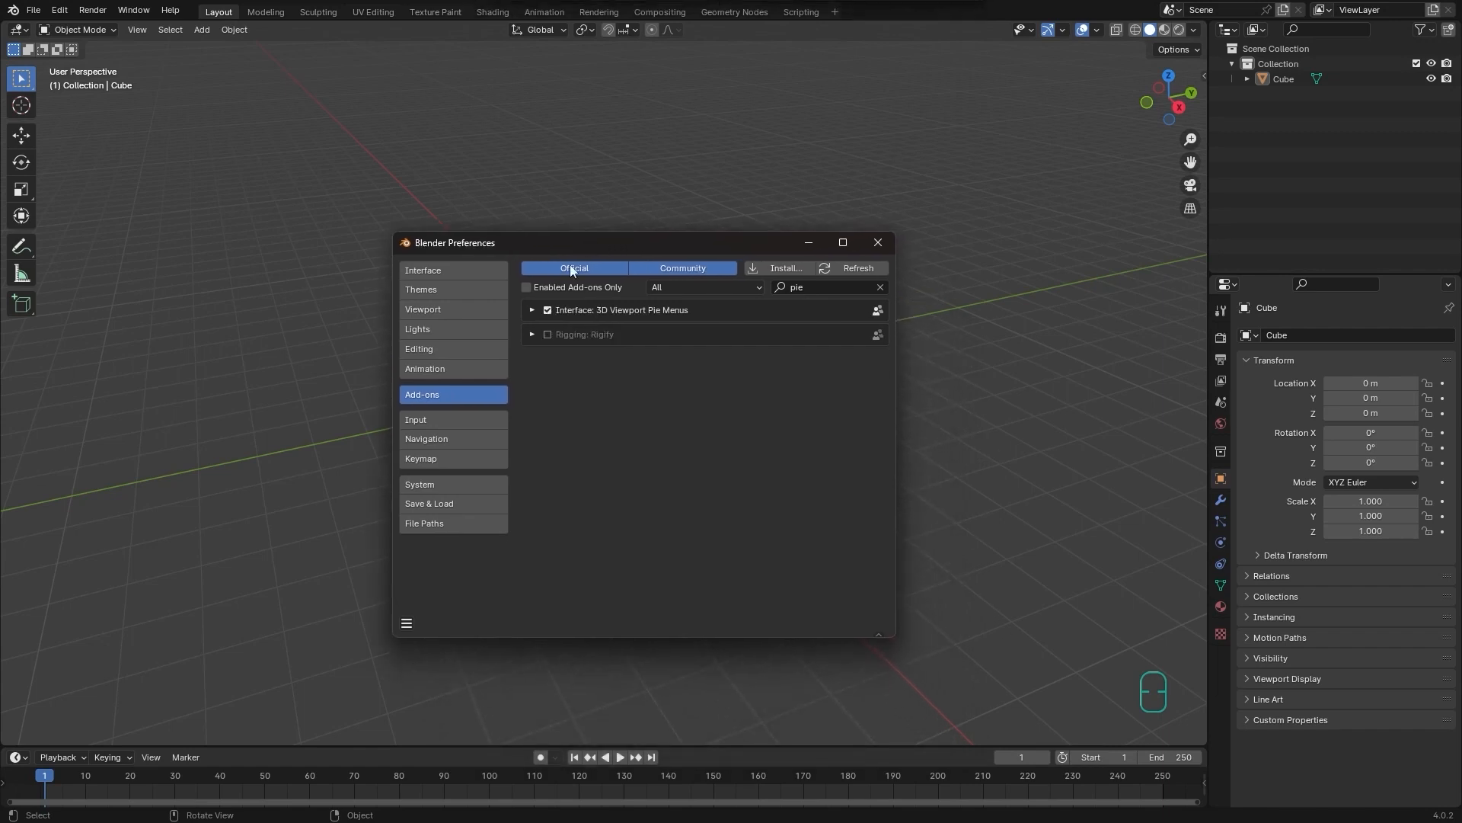
click(532, 311)
scroll(583, 372, down, 5)
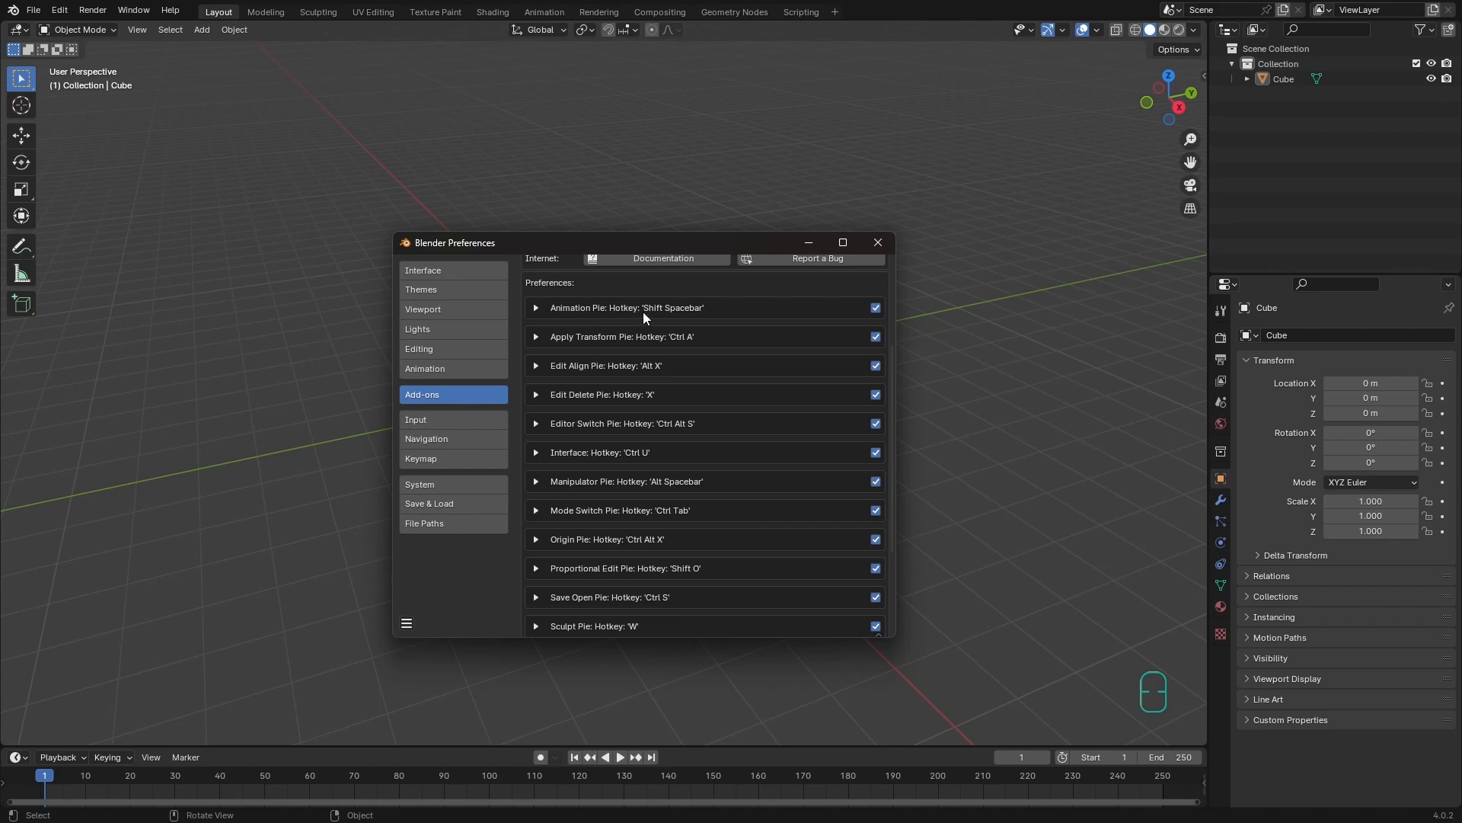
scroll(611, 389, down, 3)
scroll(623, 579, down, 2)
scroll(646, 486, up, 12)
- Replace the add-on search with "loop" and enable Mesh: LoopTools
click(815, 298)
key(BackSpace)
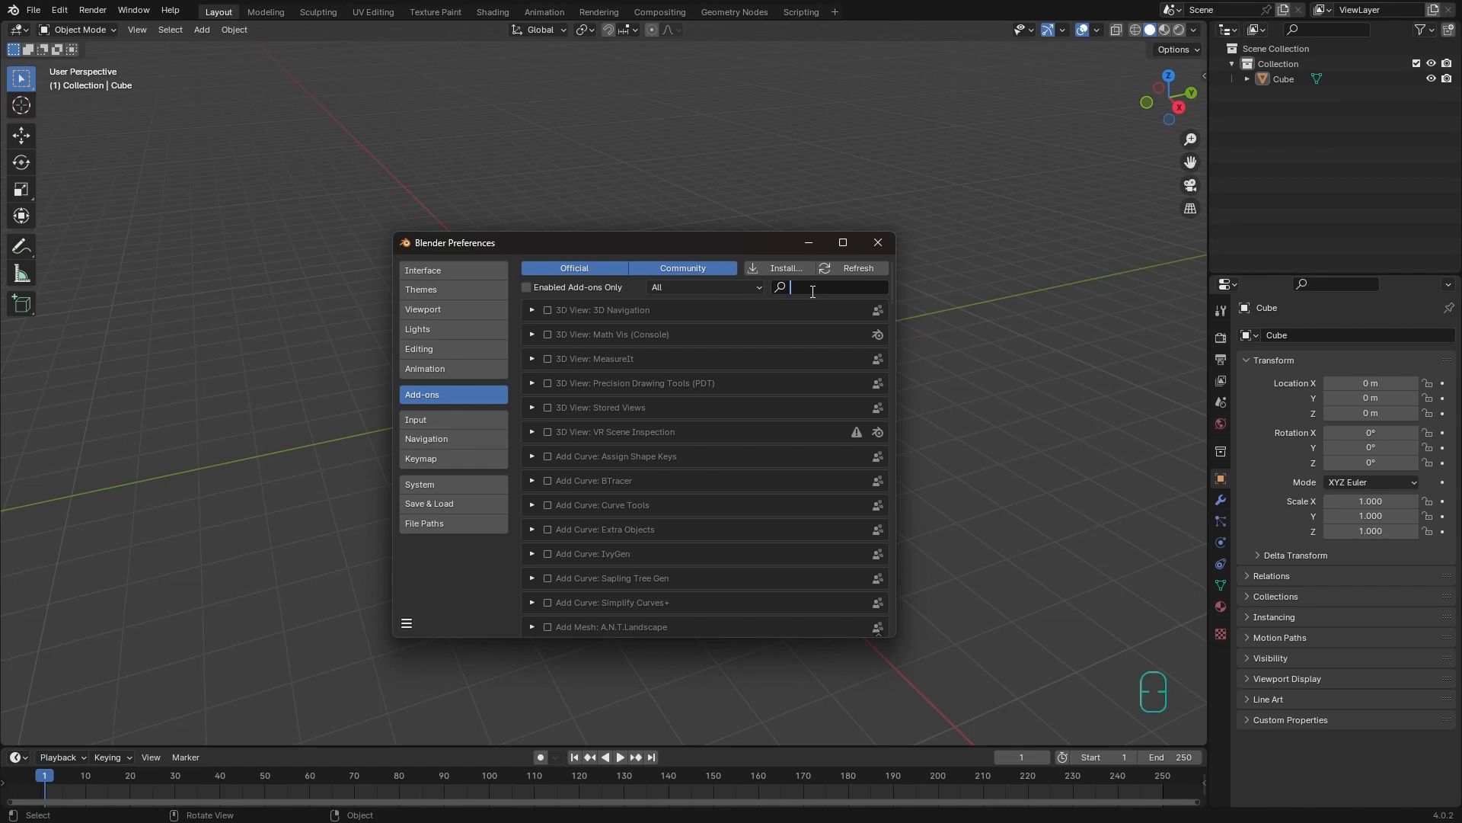
text(l)
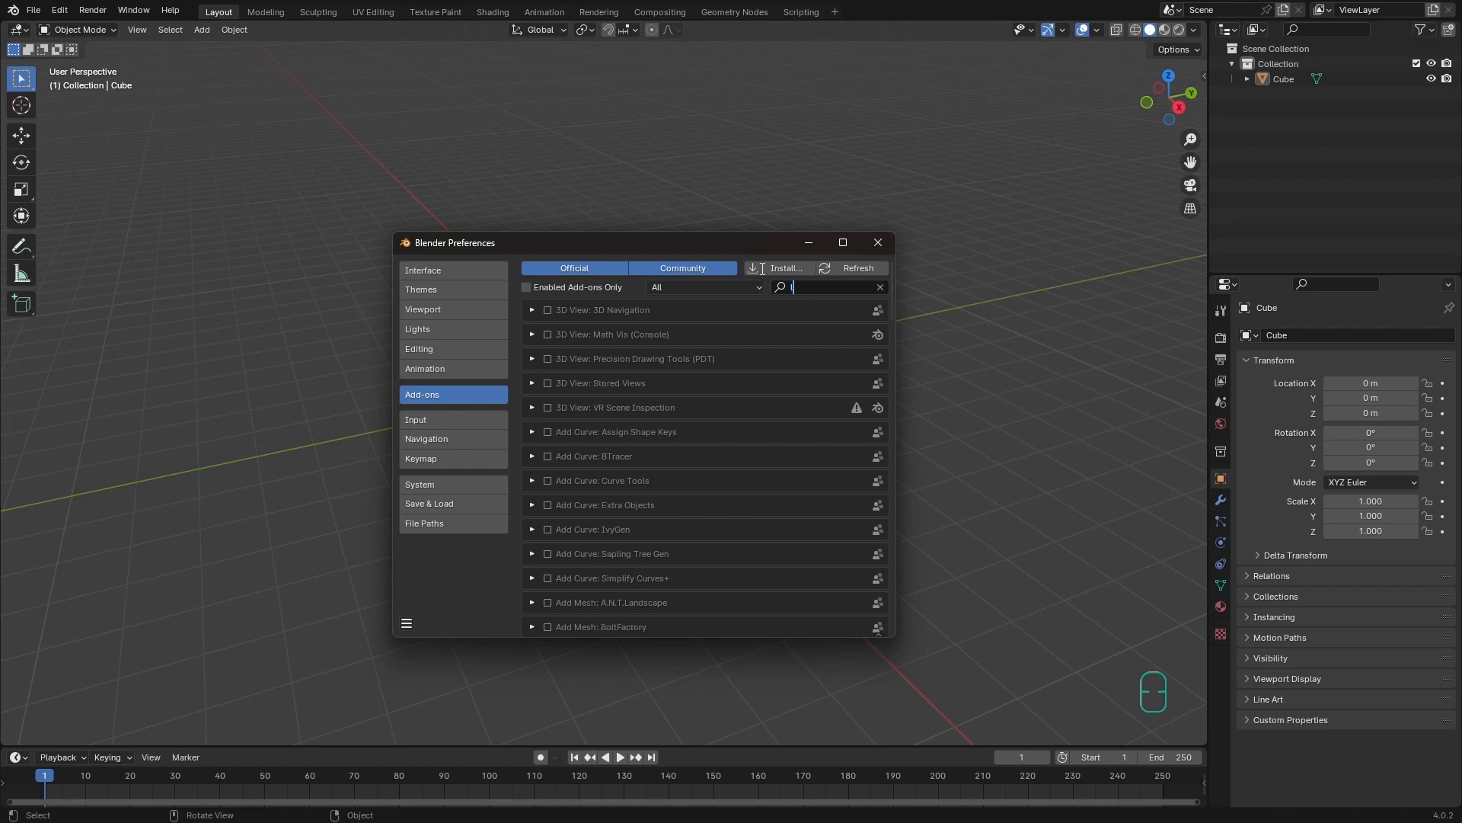
text(oop)
click(548, 310)
drag(587, 245, 393, 158)
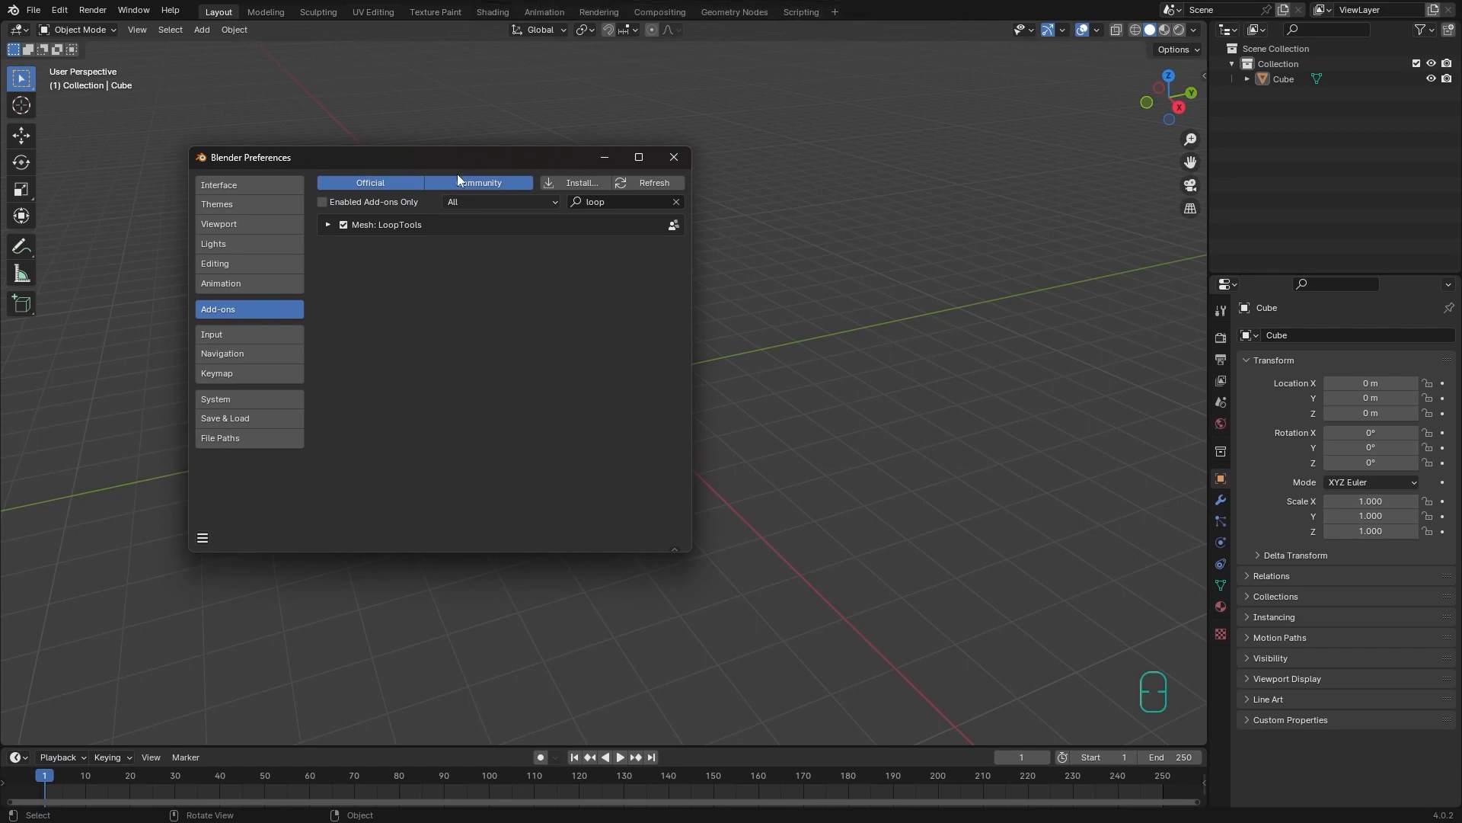
drag(450, 166, 480, 169)
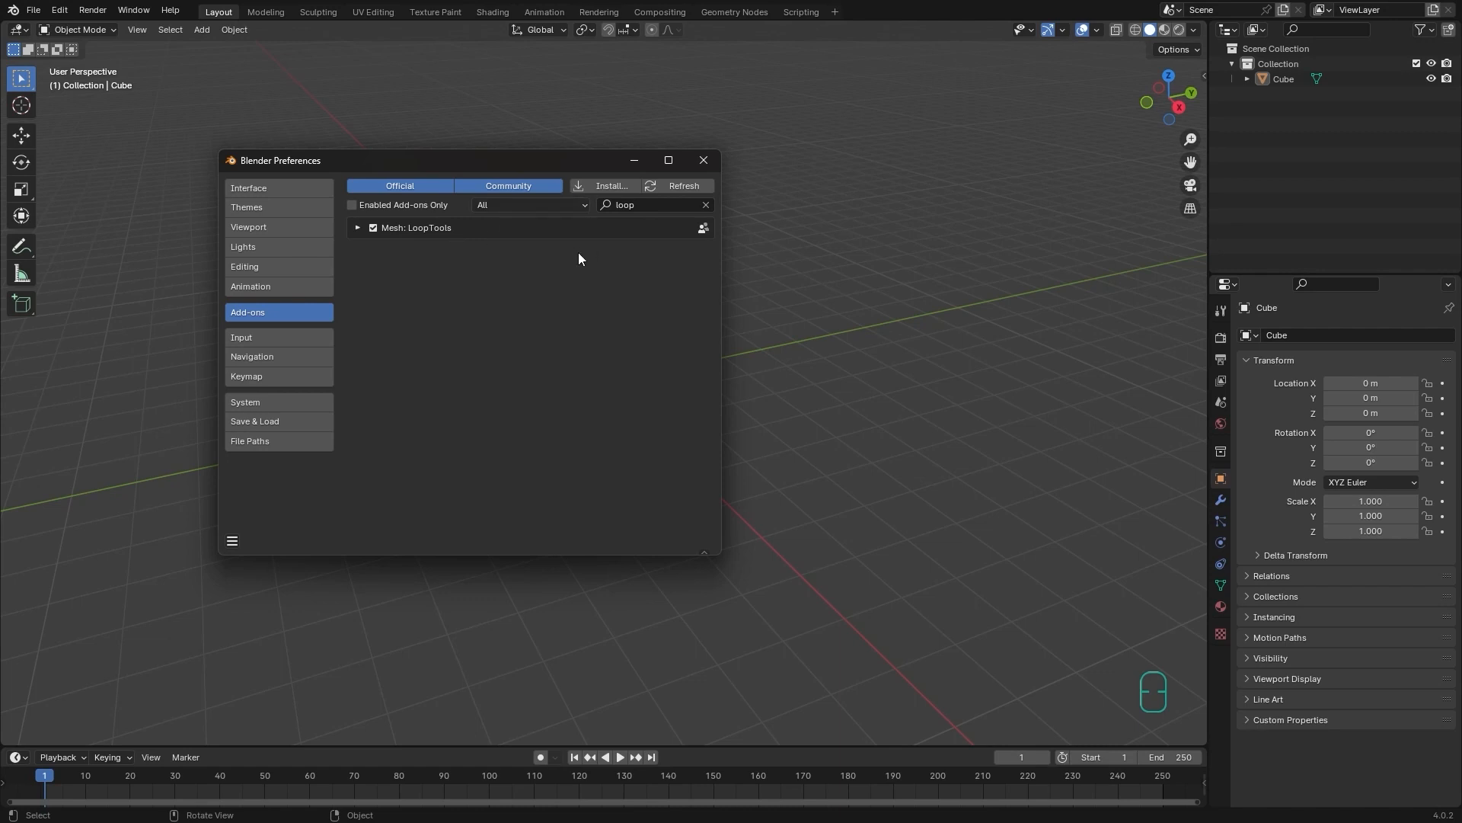
- View the file browser for installing an add-on from disk, then cancel without installing one
click(604, 187)
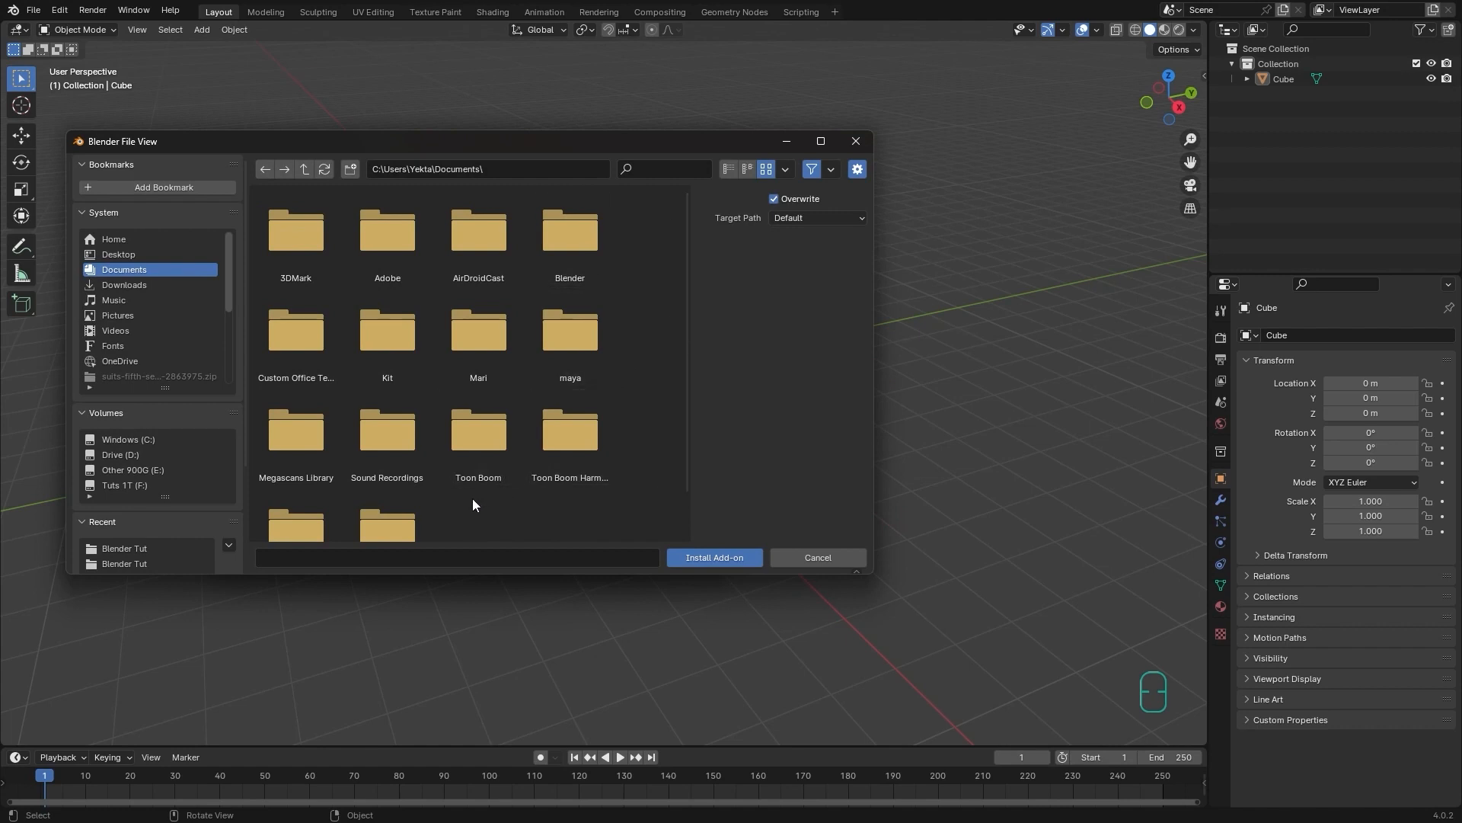
scroll(472, 496, down, 2)
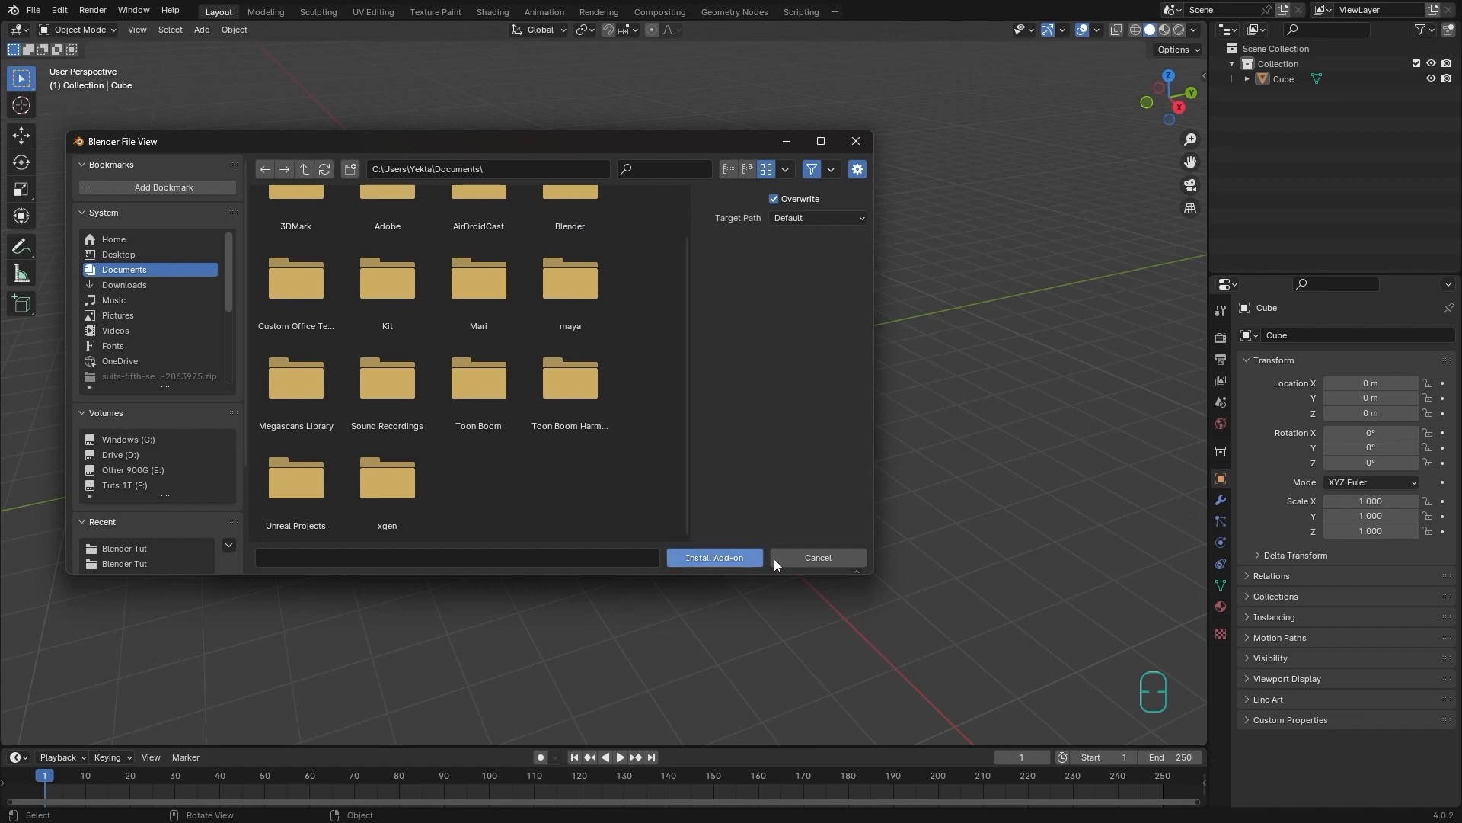
click(809, 560)
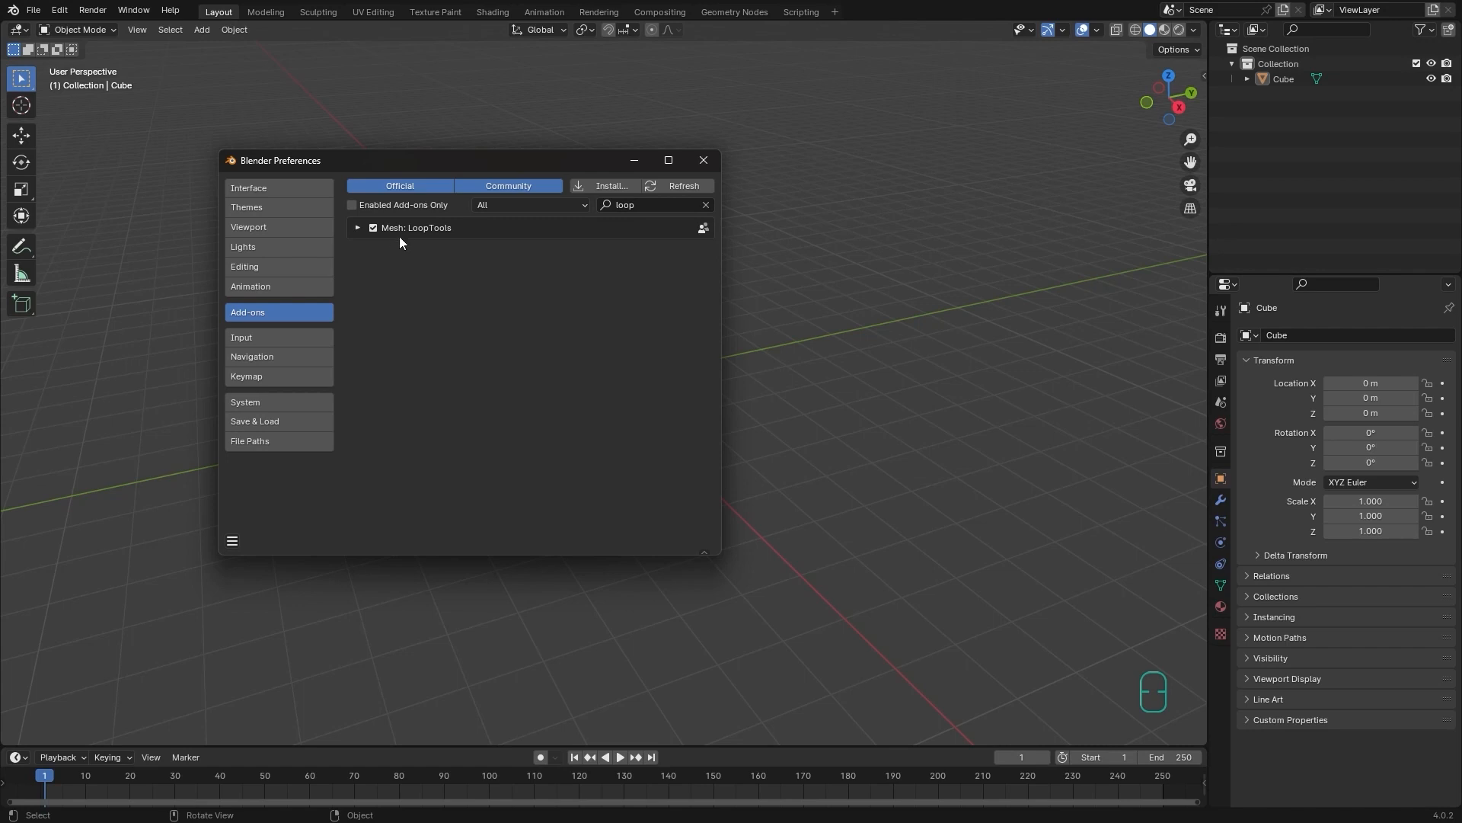
- Close the Preferences and switch the cube to Edit Mode
click(707, 163)
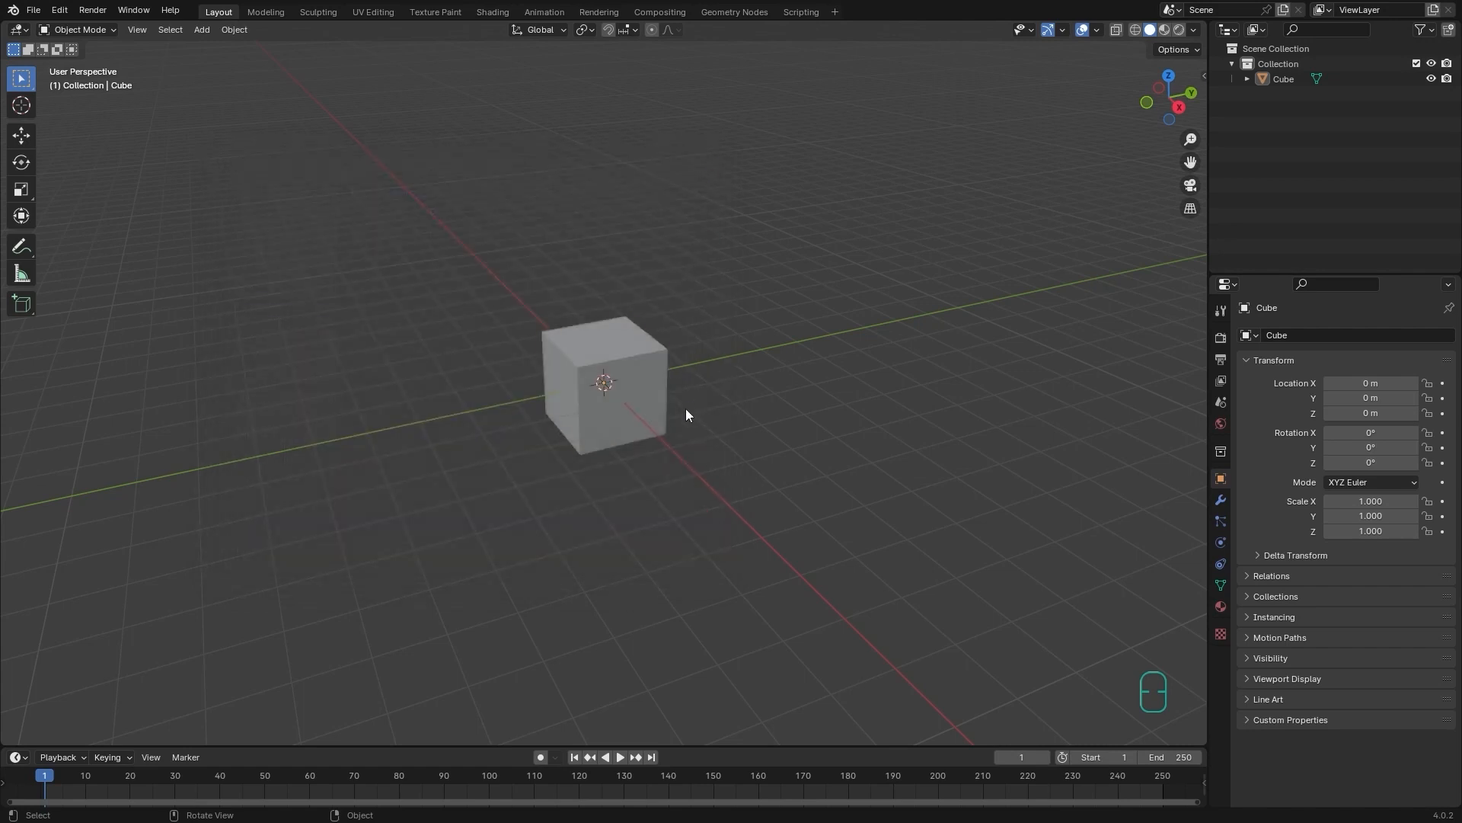
click(648, 412)
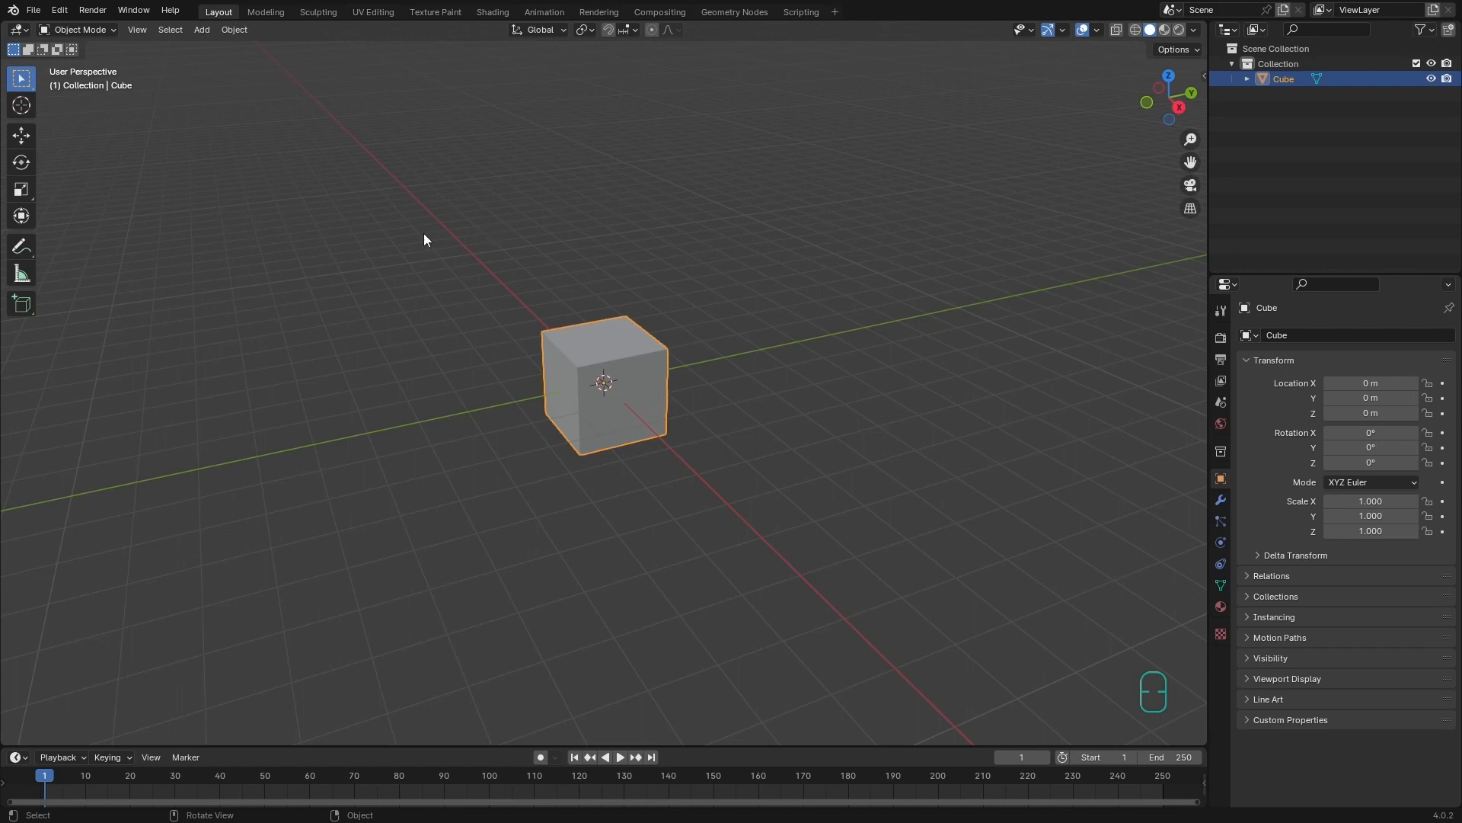
click(76, 30)
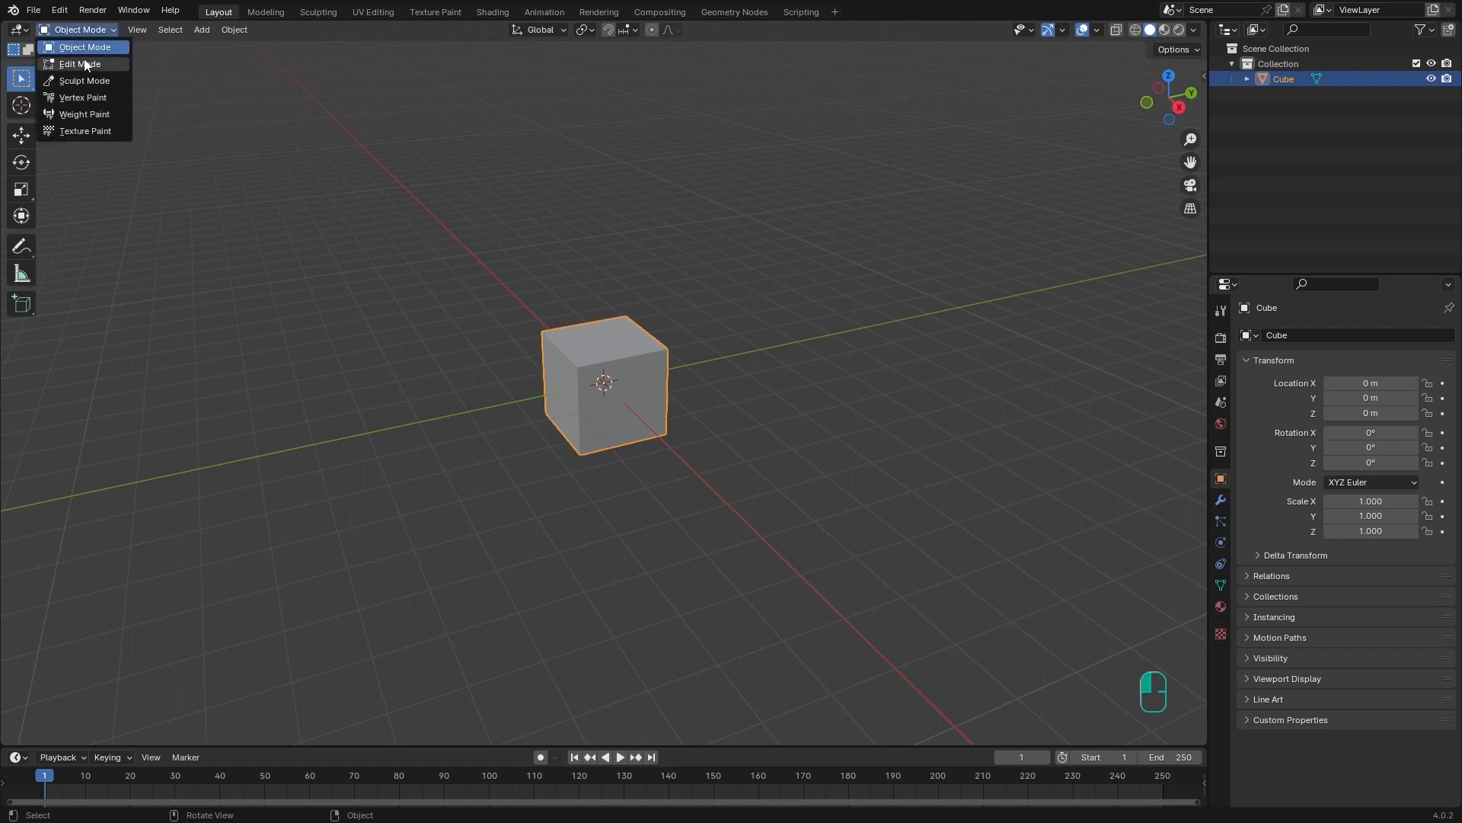
click(82, 65)
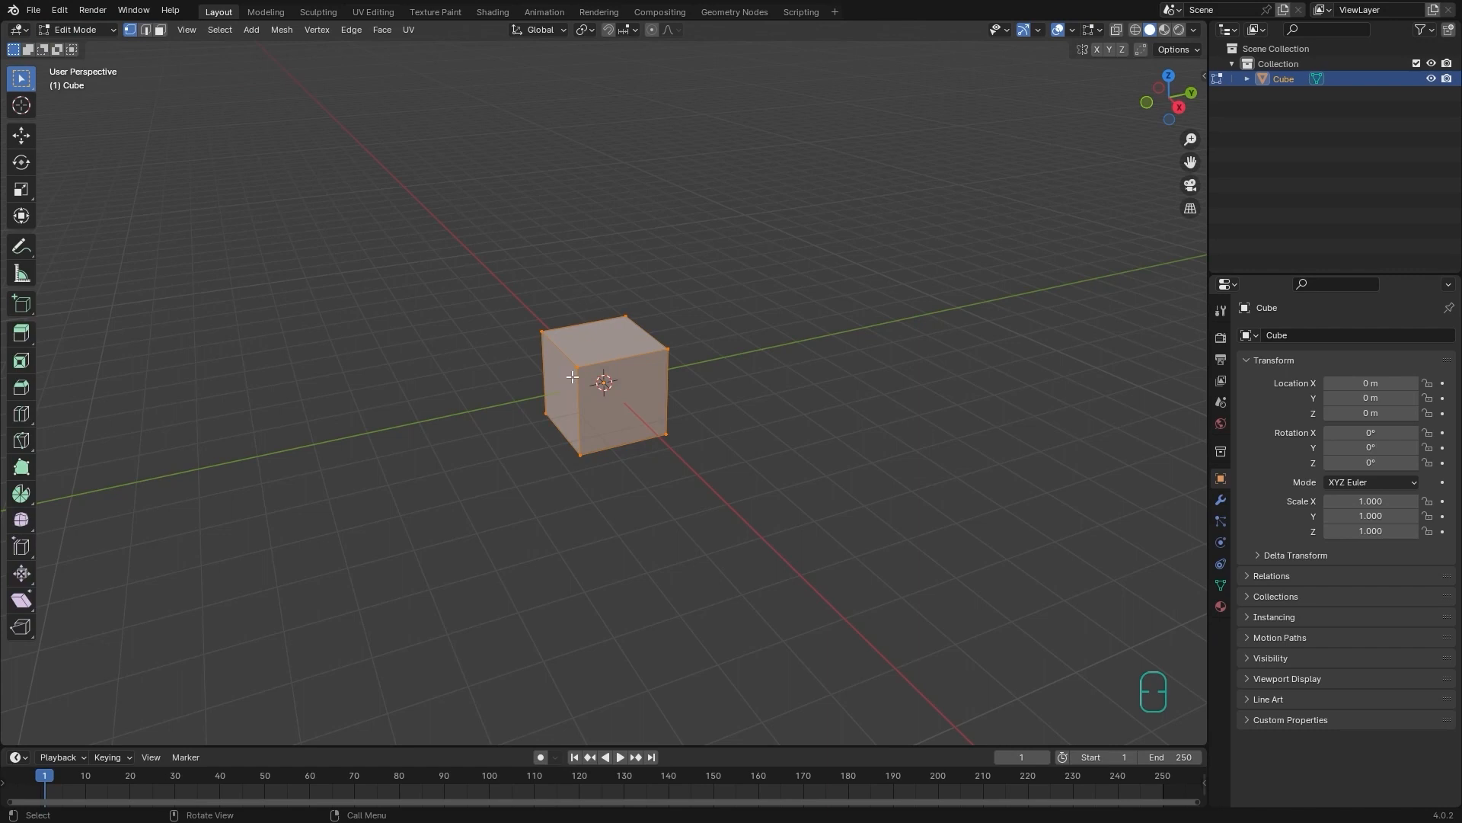
- Show the viewport sidebar for the cube and expand the LoopTools commands in it
right_click(661, 340)
mouse_move(643, 313)
click(187, 30)
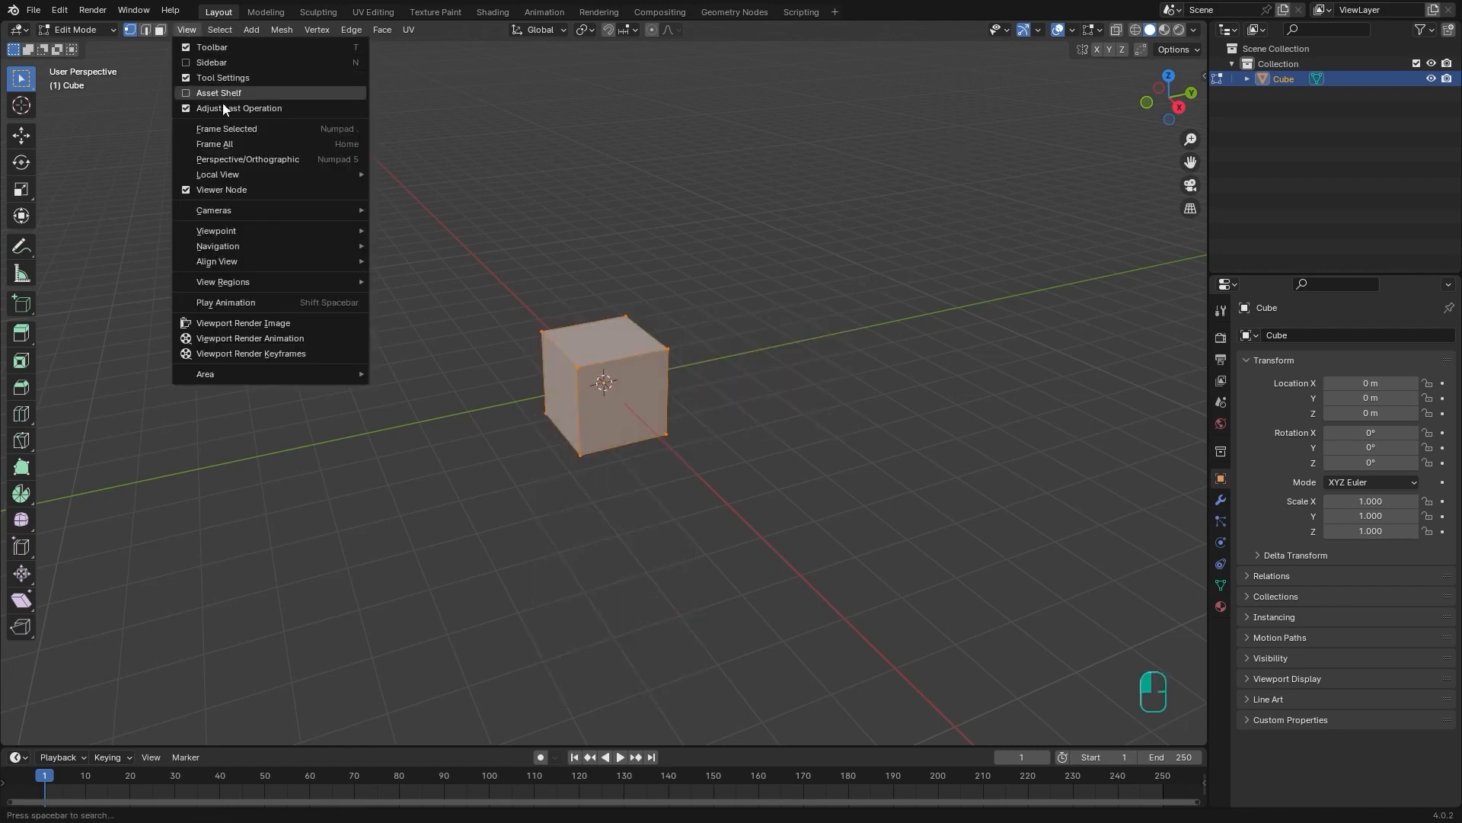
click(230, 60)
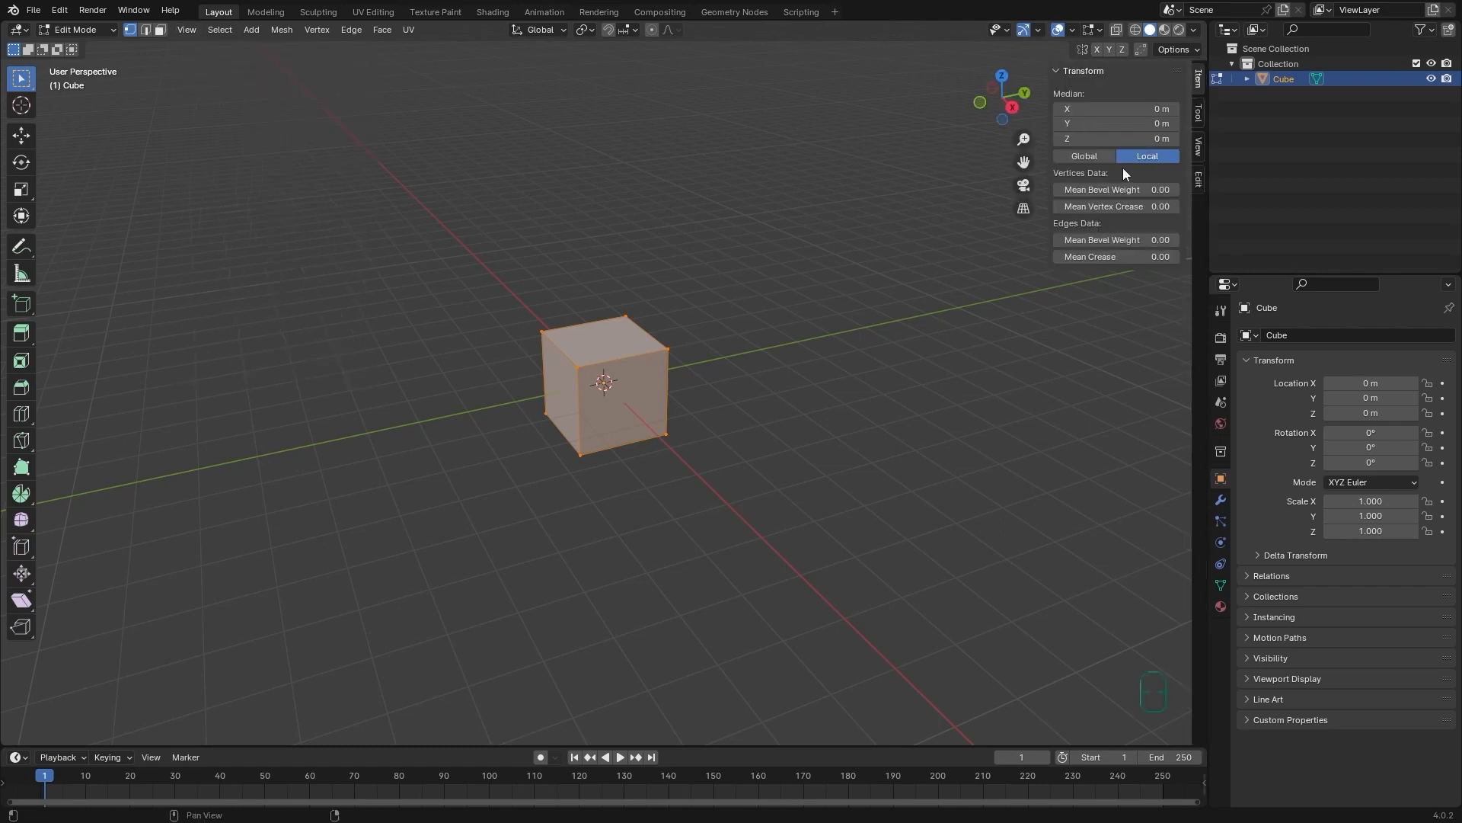
click(1197, 178)
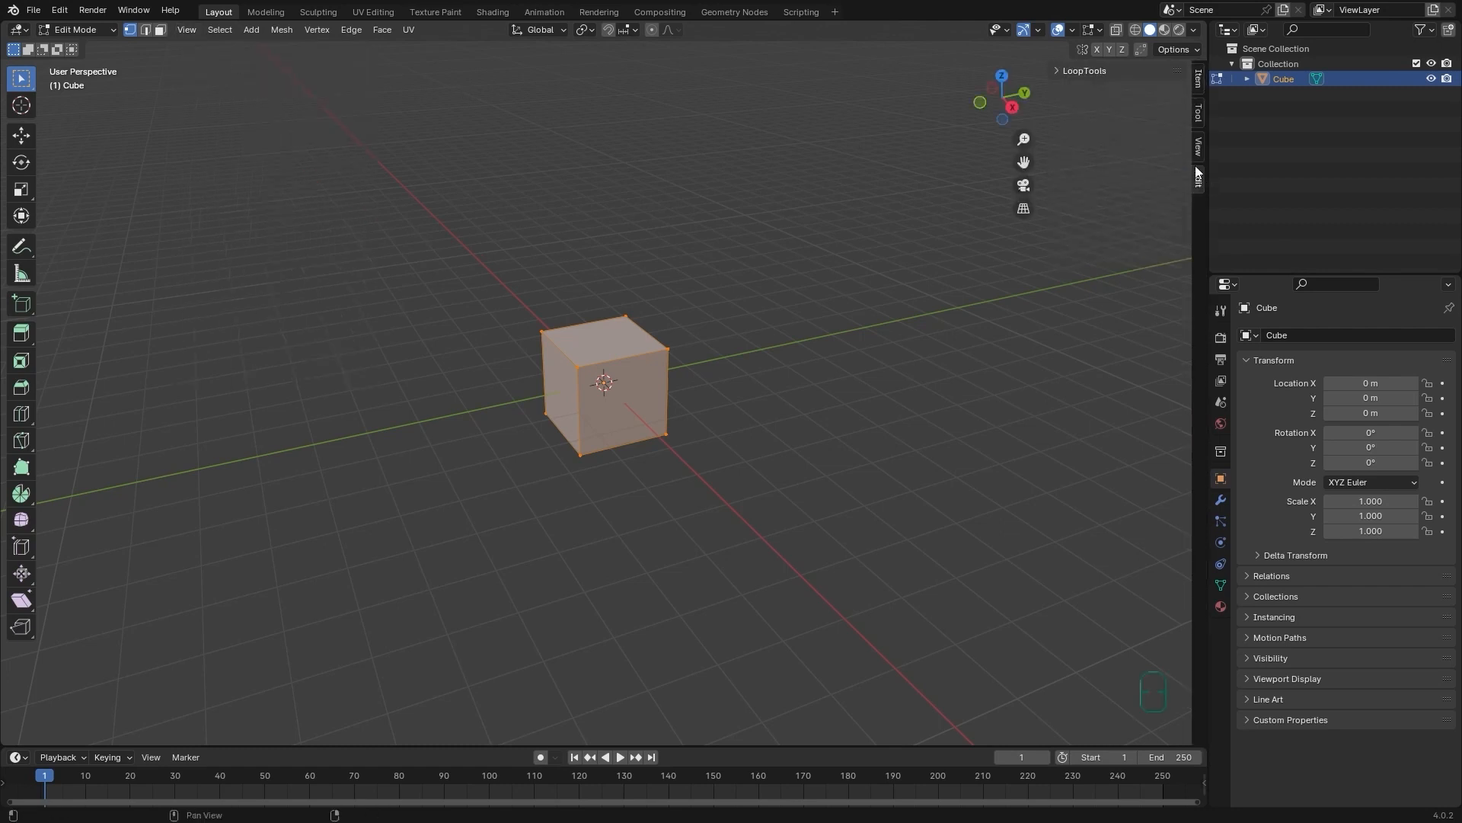
click(1065, 70)
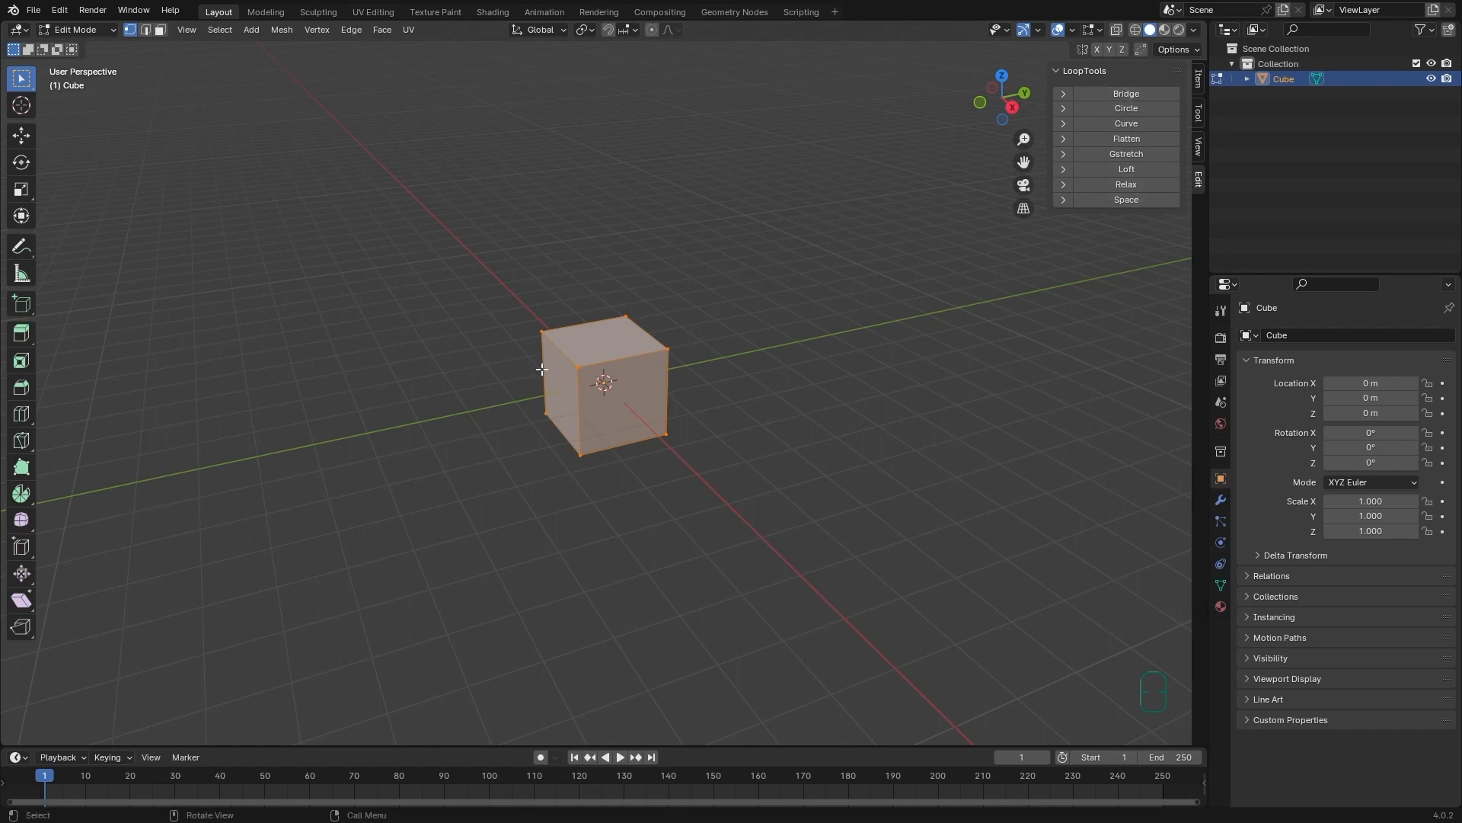
scroll(565, 392, up, 3)
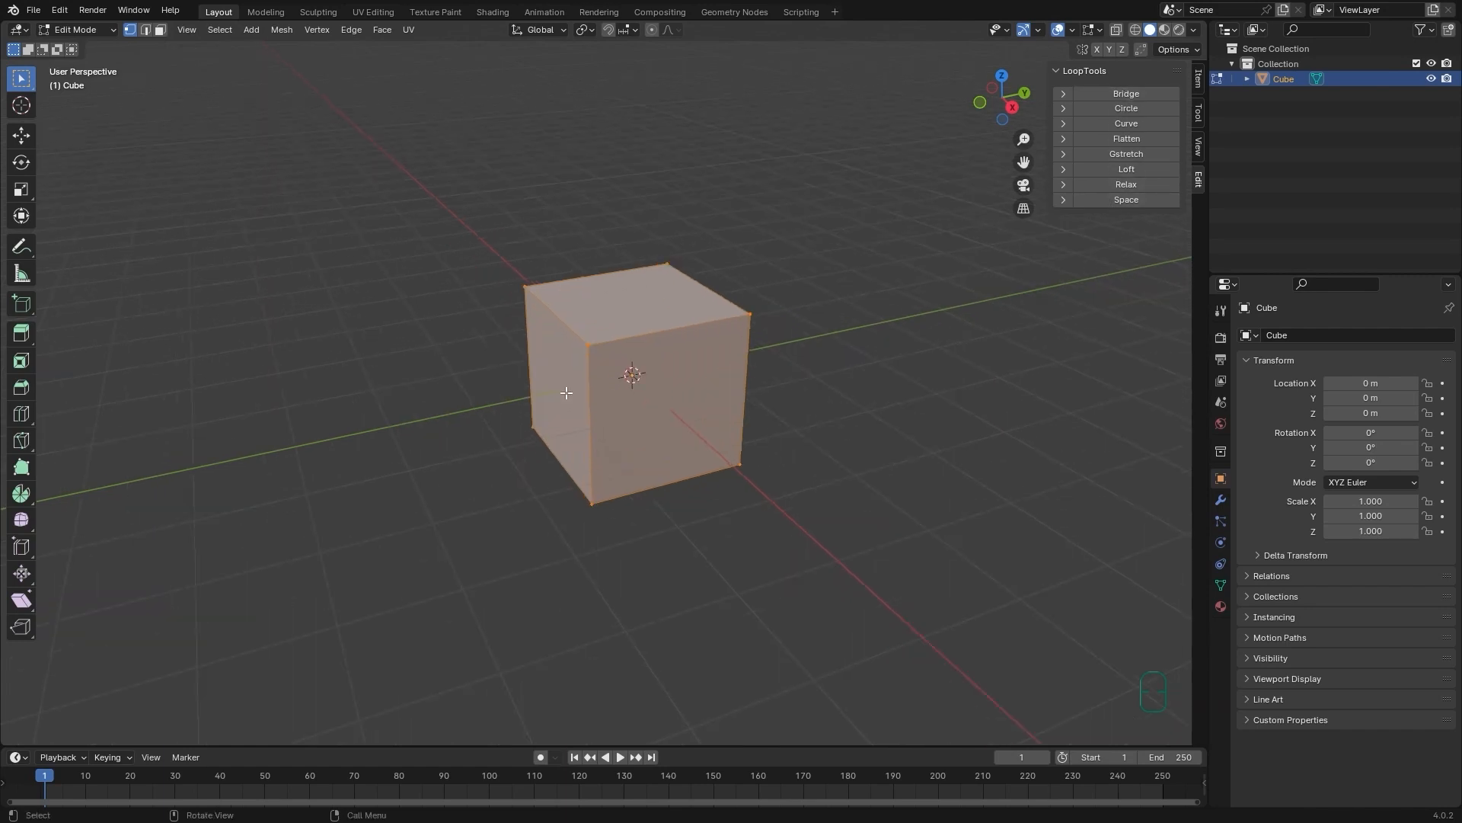
- Switch the cube to face selection and check the context menu for its mesh elements
scroll(566, 392, up, 2)
shift+middle_drag(725, 277, 666, 330)
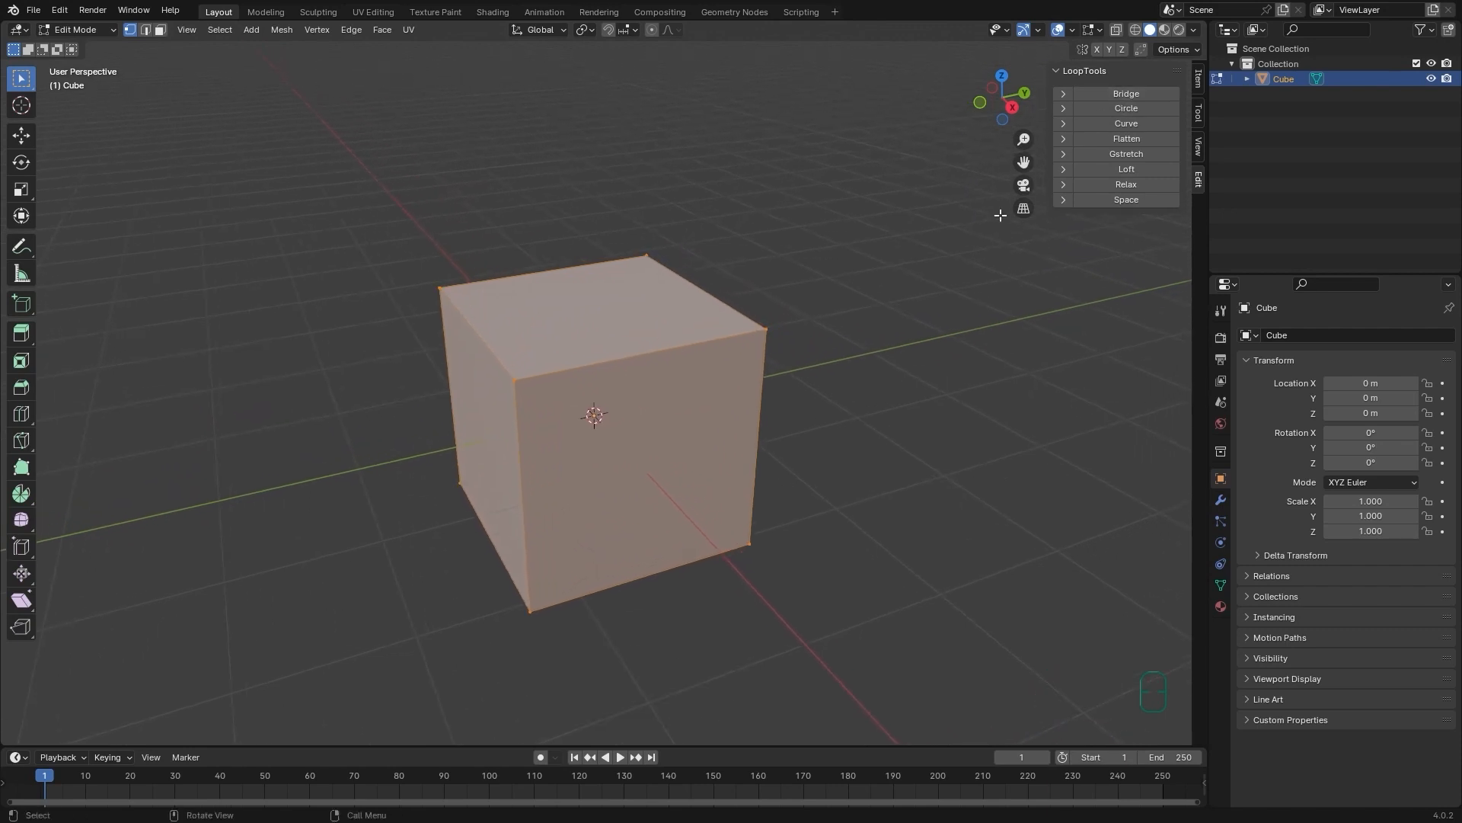
right_click(648, 259)
click(160, 30)
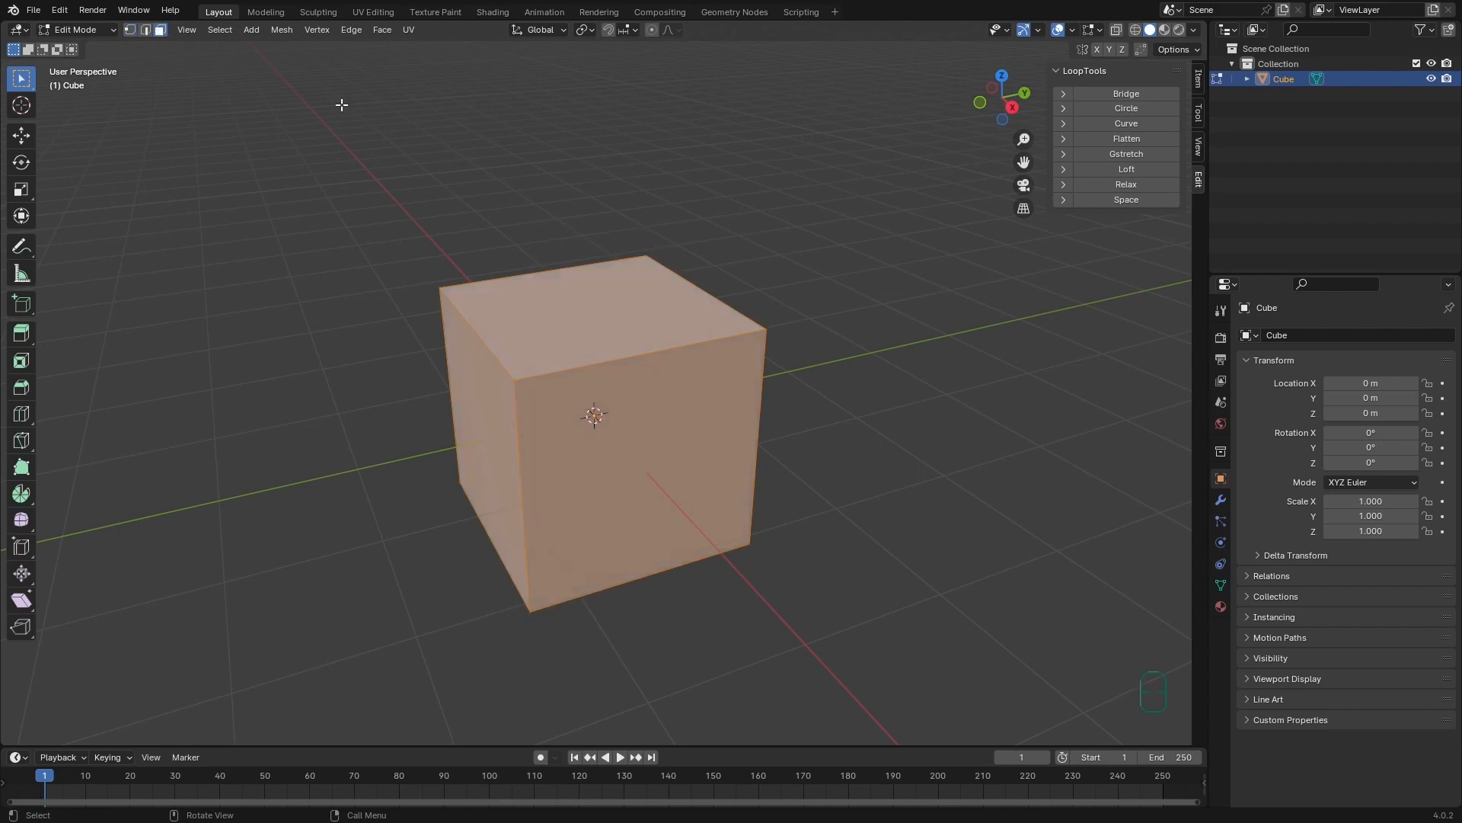
right_click(661, 283)
shift+middle_drag(637, 317, 700, 305)
- Add a loop cut around the cube across the Y direction and set its number of cuts to 5
key(ctrl+r)
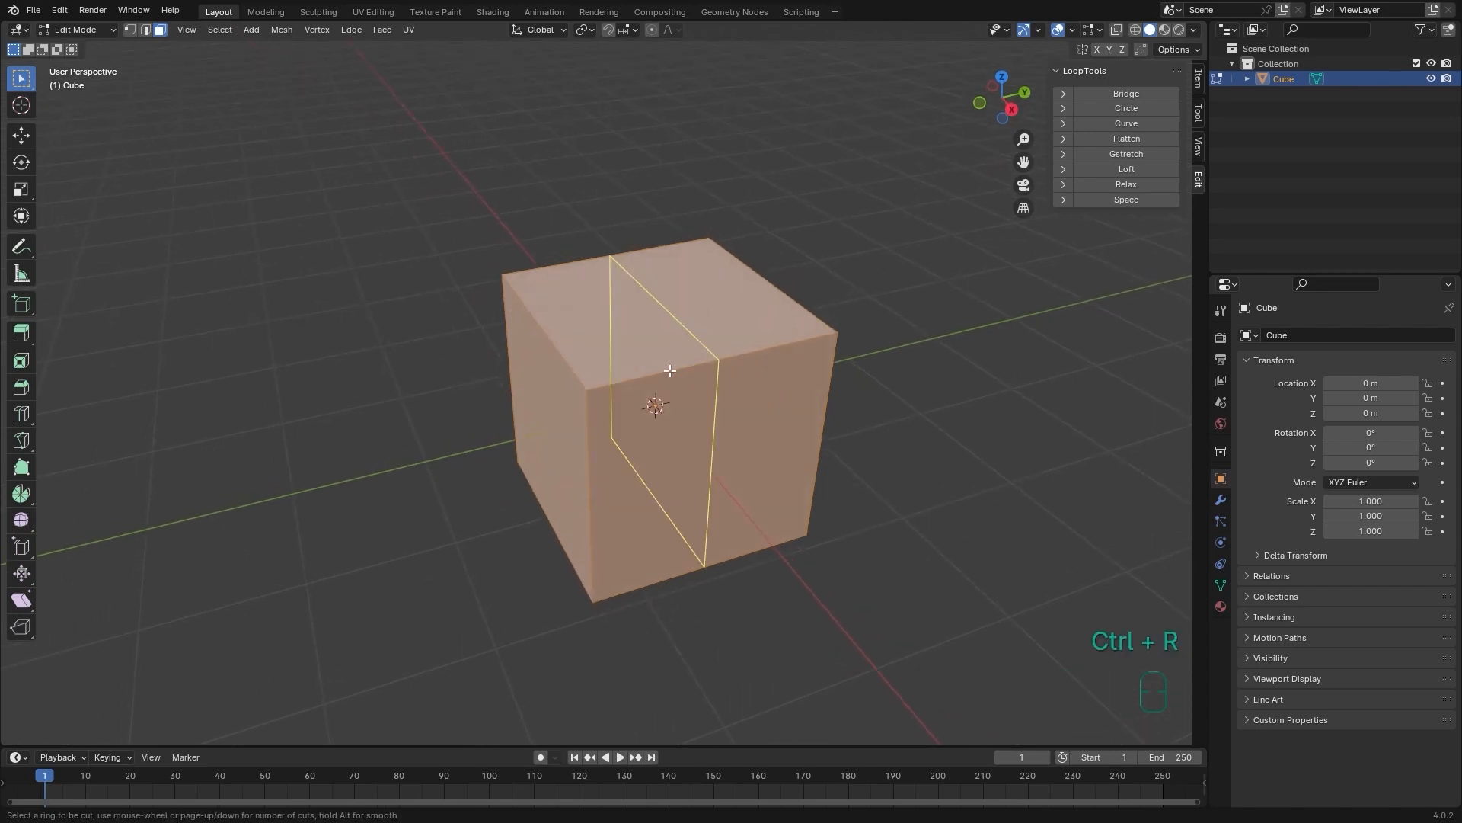
click(21, 413)
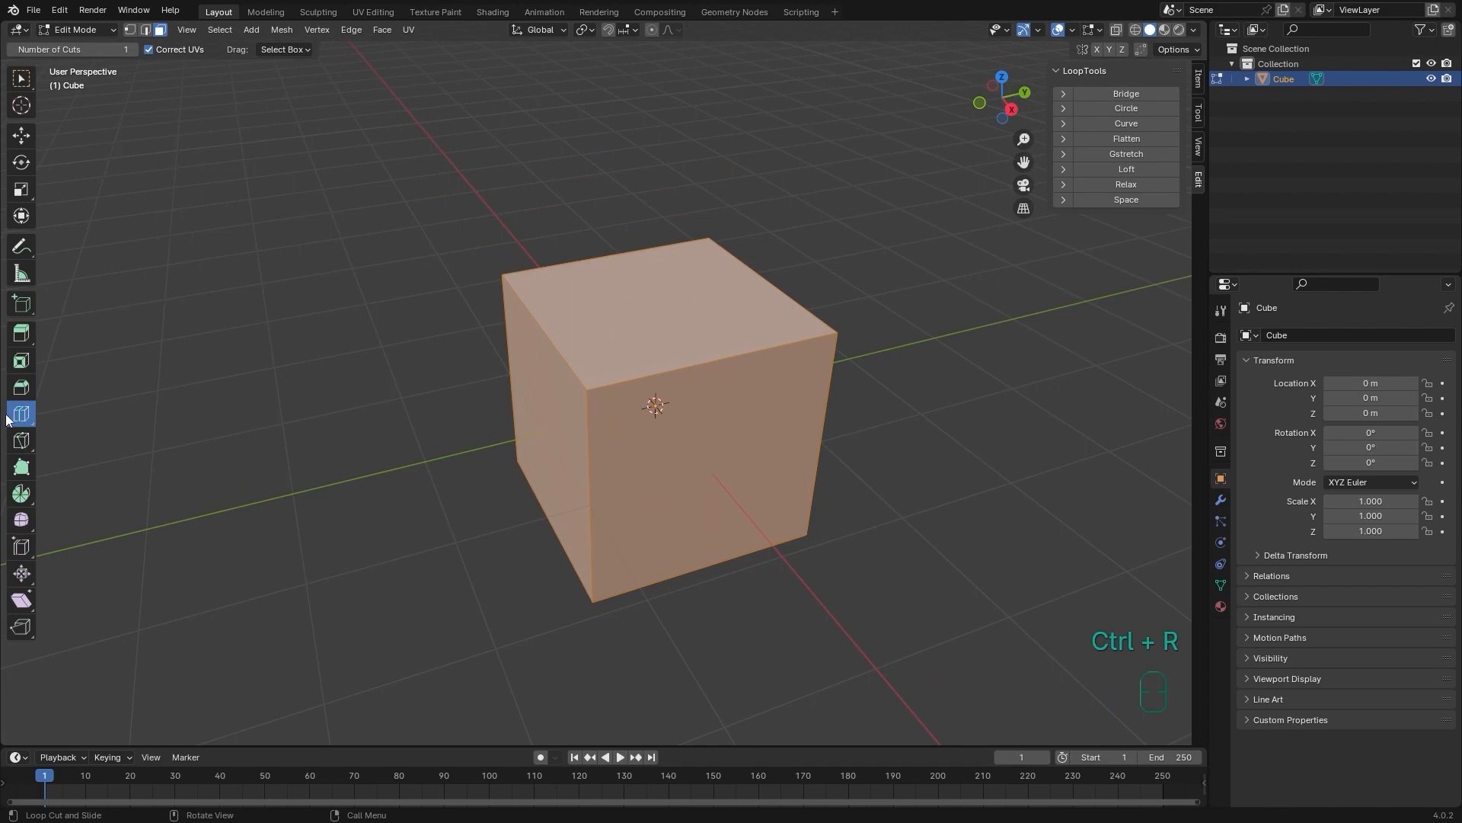
click(712, 358)
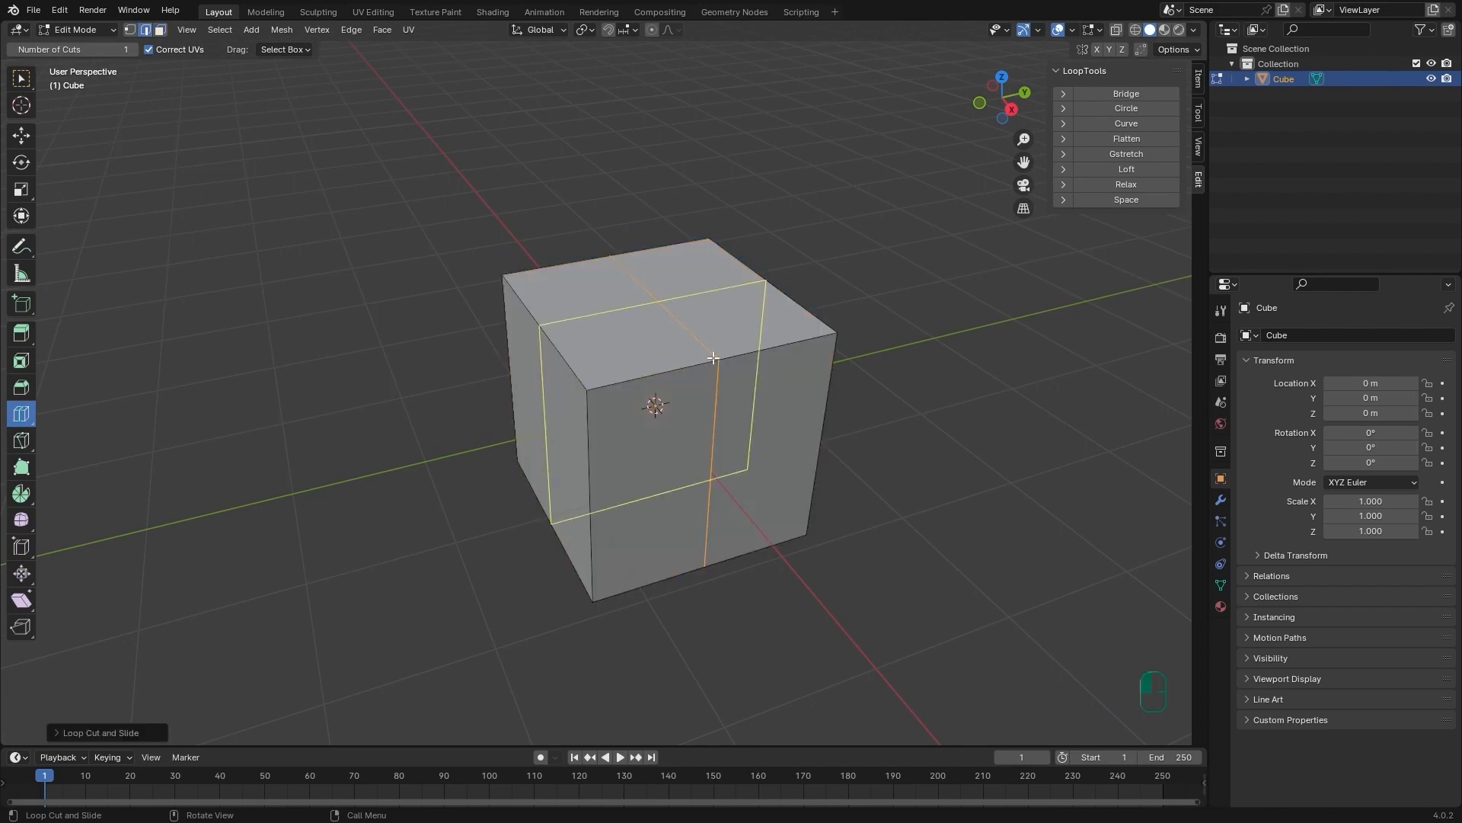
click(103, 725)
click(249, 594)
click(248, 594)
click(248, 595)
click(248, 594)
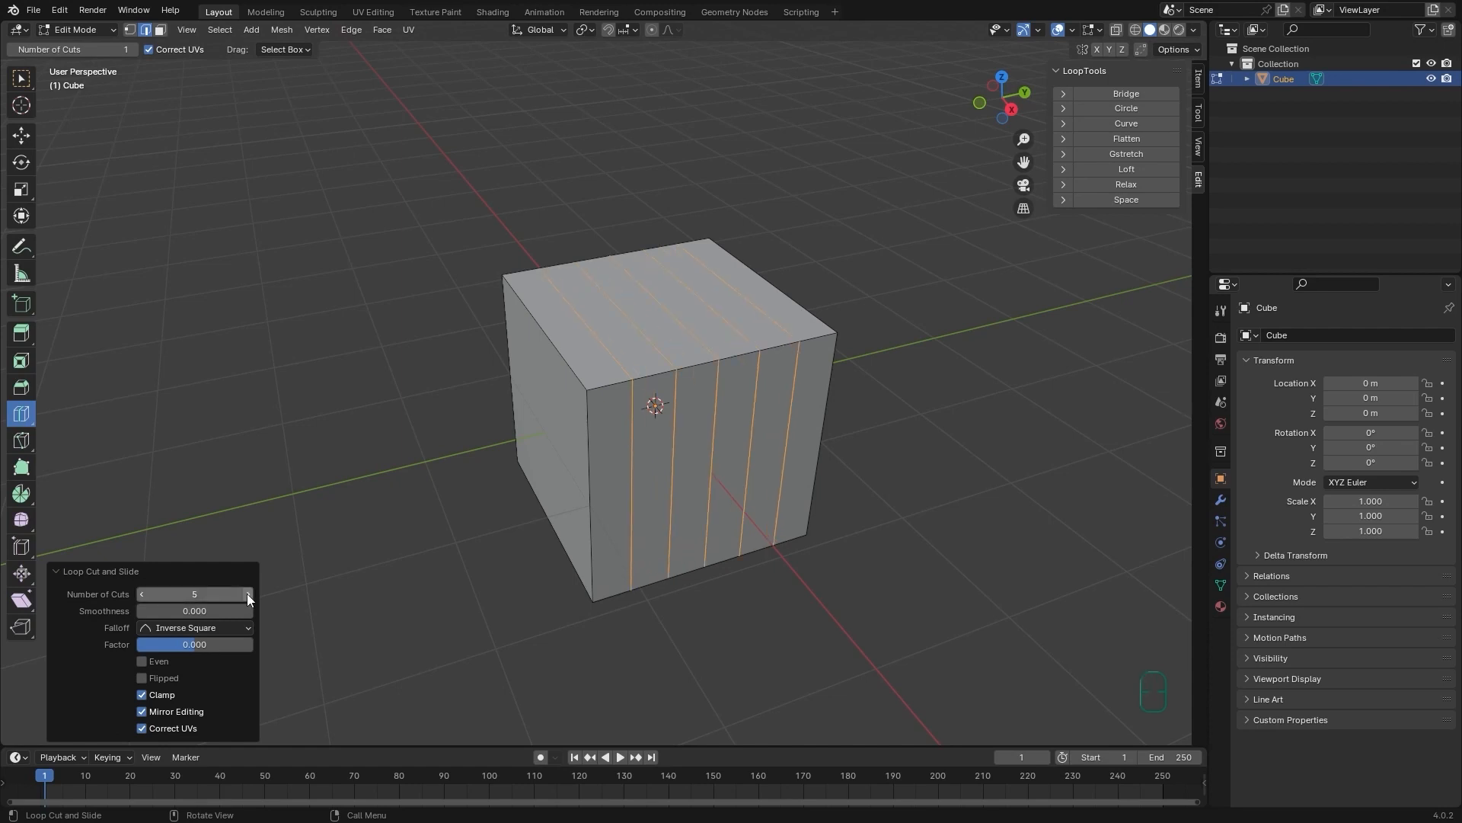
- Add a second vertical loop cut perpendicular to the first set, with 5 cuts, to grid the cube's top
click(551, 345)
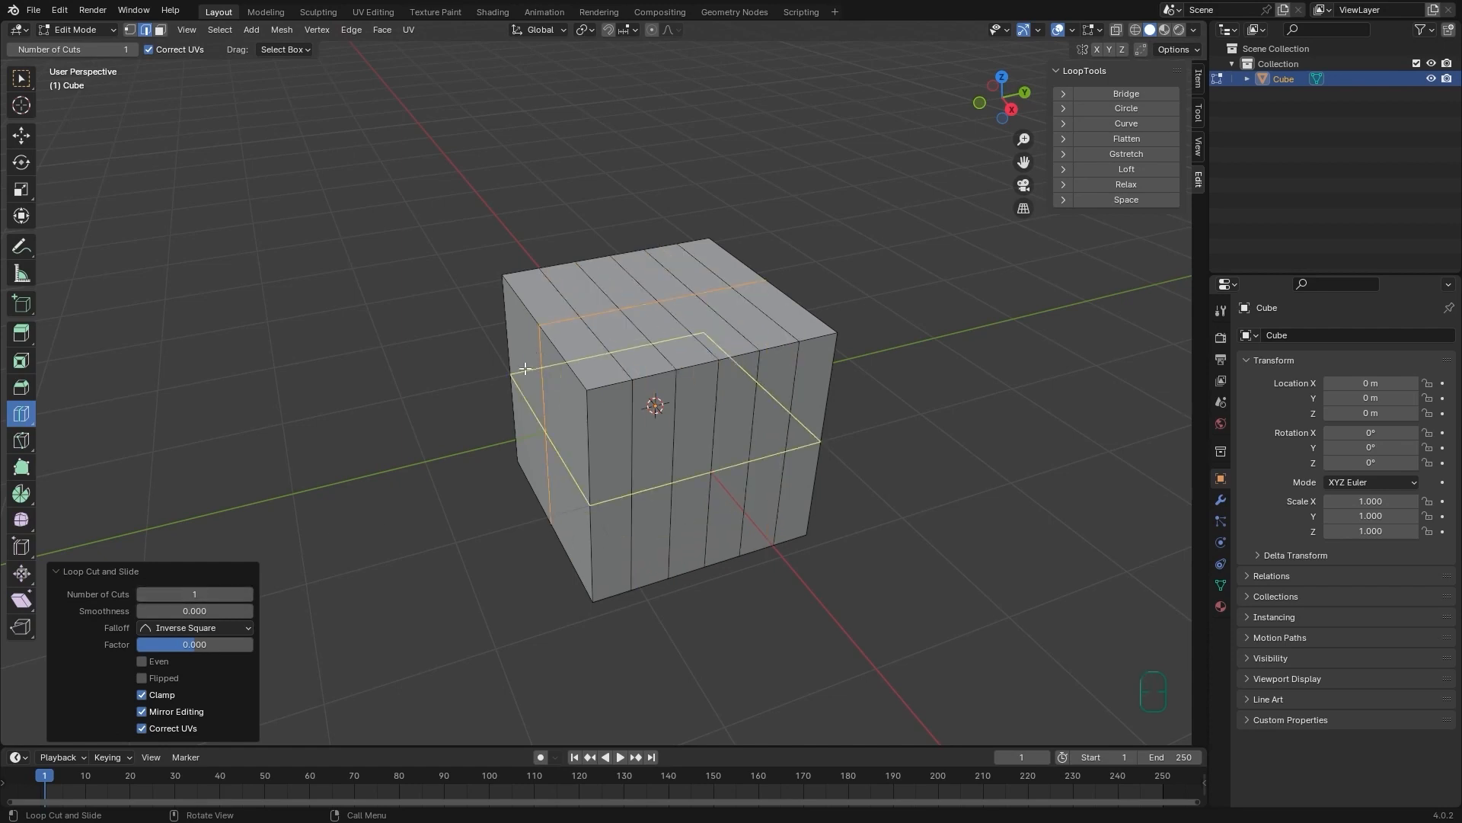
click(248, 594)
click(249, 594)
click(248, 594)
click(248, 594)
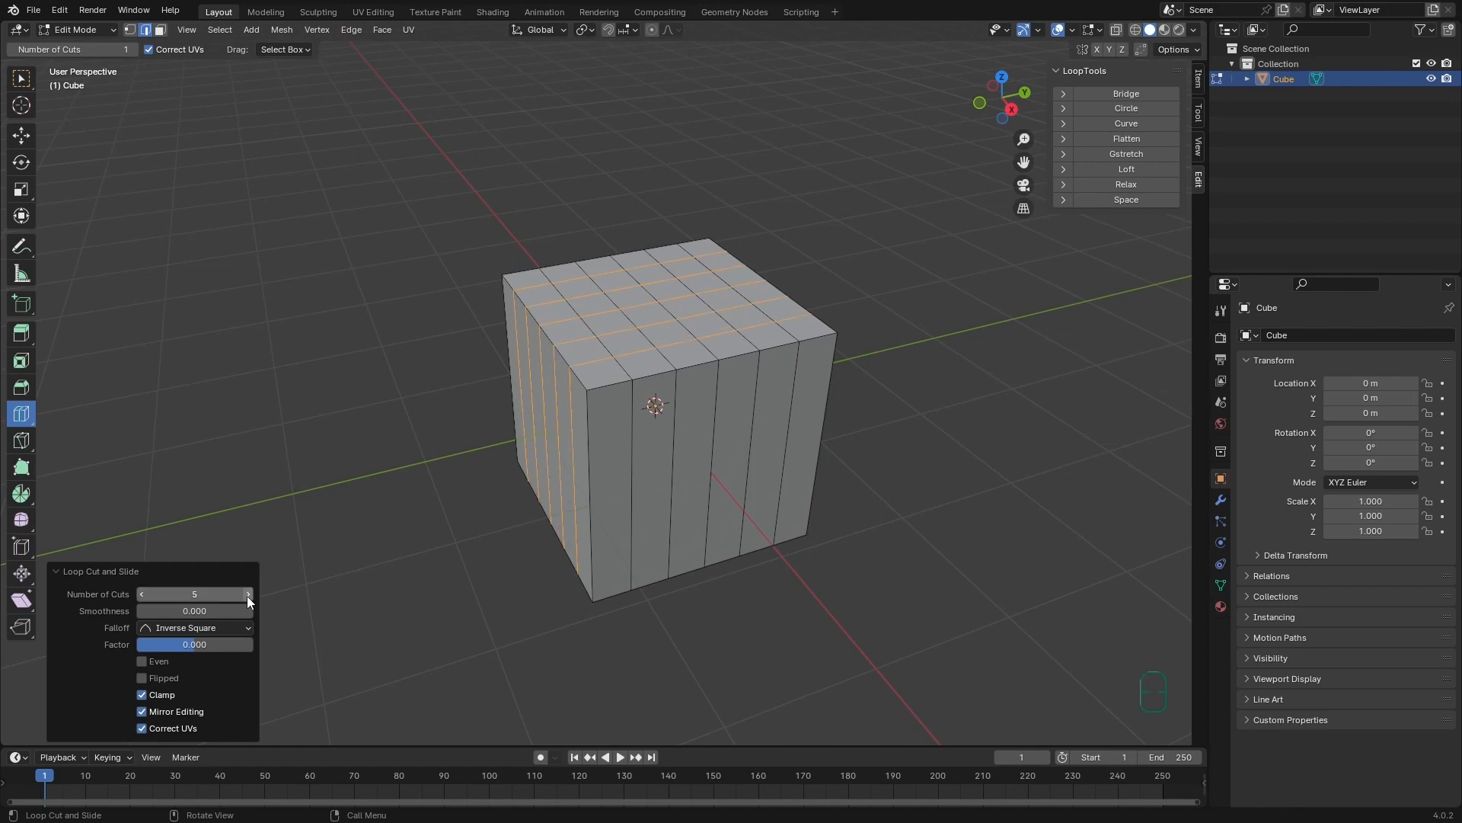
- Return to the selection tool in face mode and select the central four-by-four block of faces on the cube's top
middle_drag(714, 267, 715, 335)
key(w)
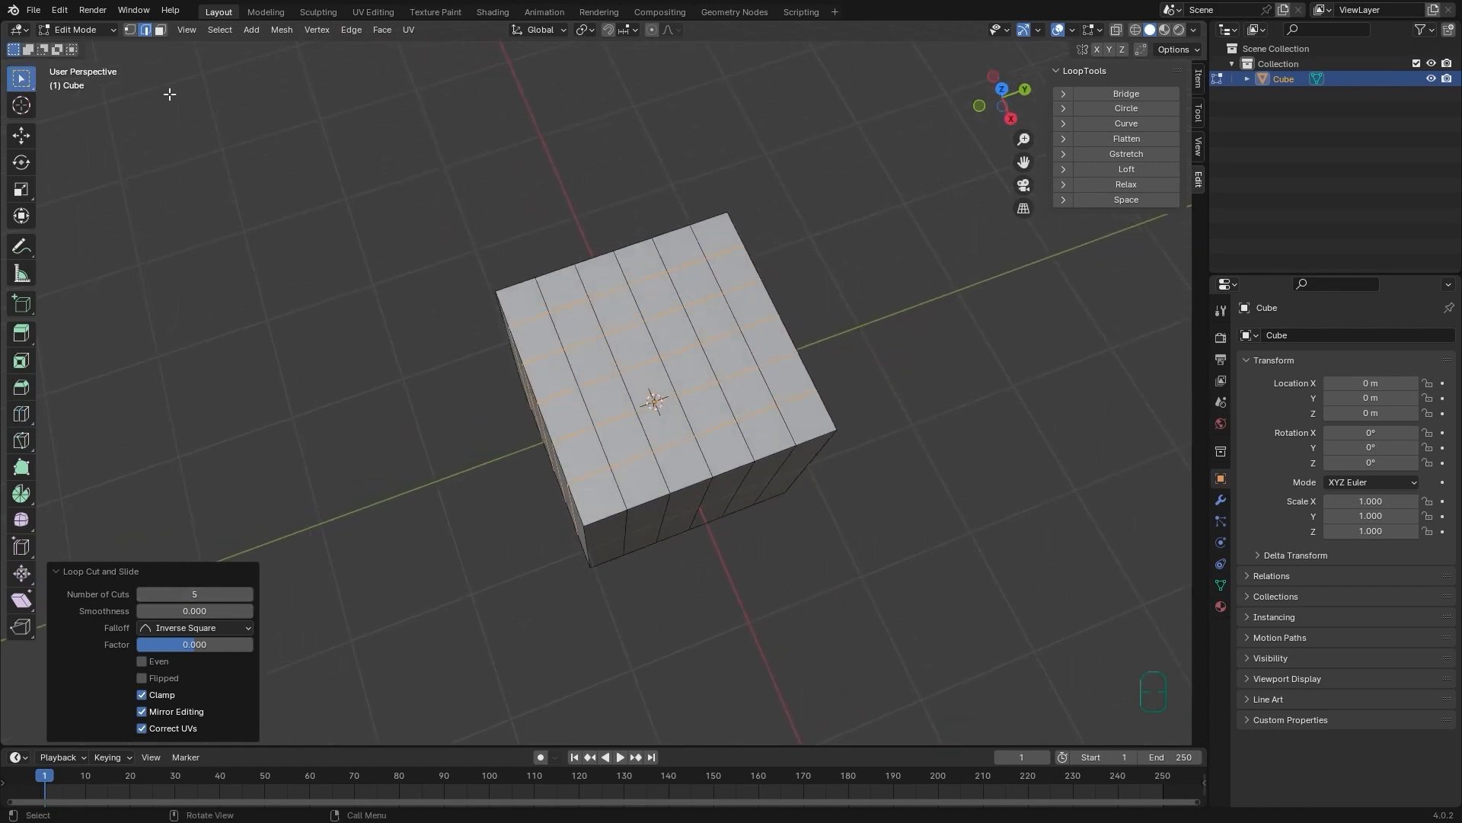
click(160, 32)
drag(723, 302, 604, 404)
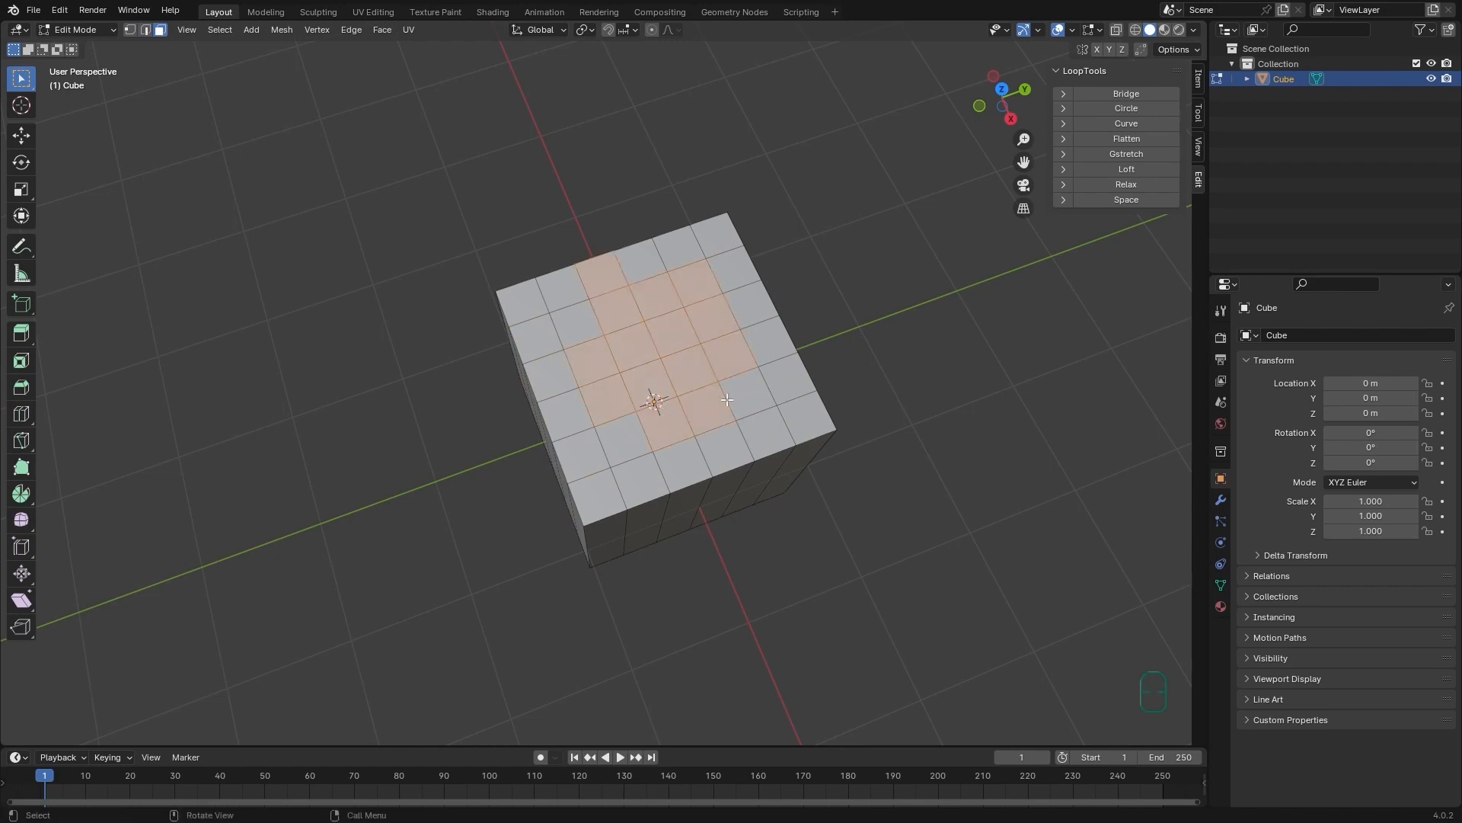
shift+click(618, 440)
shift+click(571, 321)
ctrl+drag(640, 228, 584, 267)
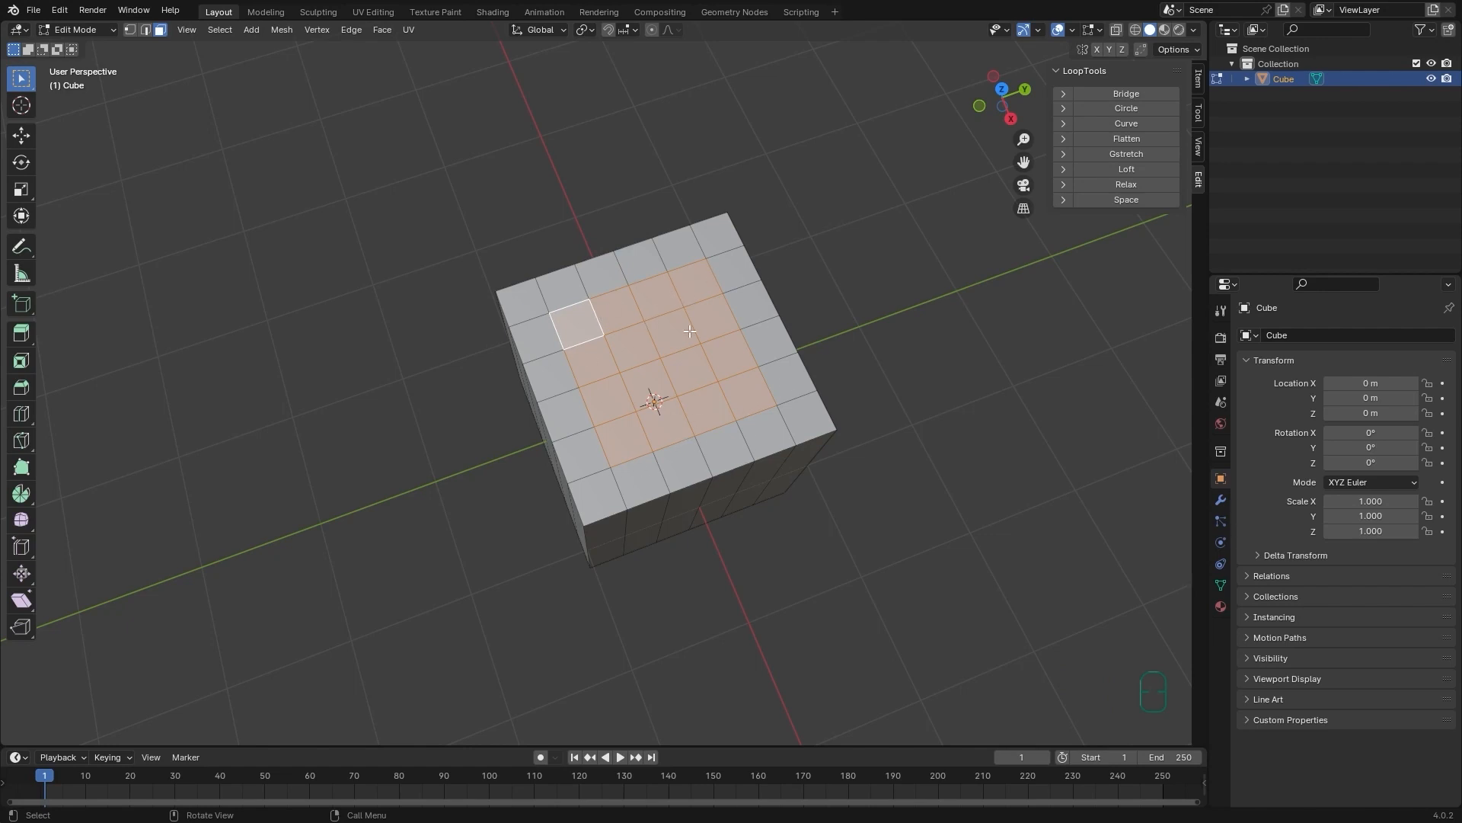
- Try to round the inner square on the cube's top by moving its vertices by hand, and undo the moves
middle_drag(745, 401, 700, 437)
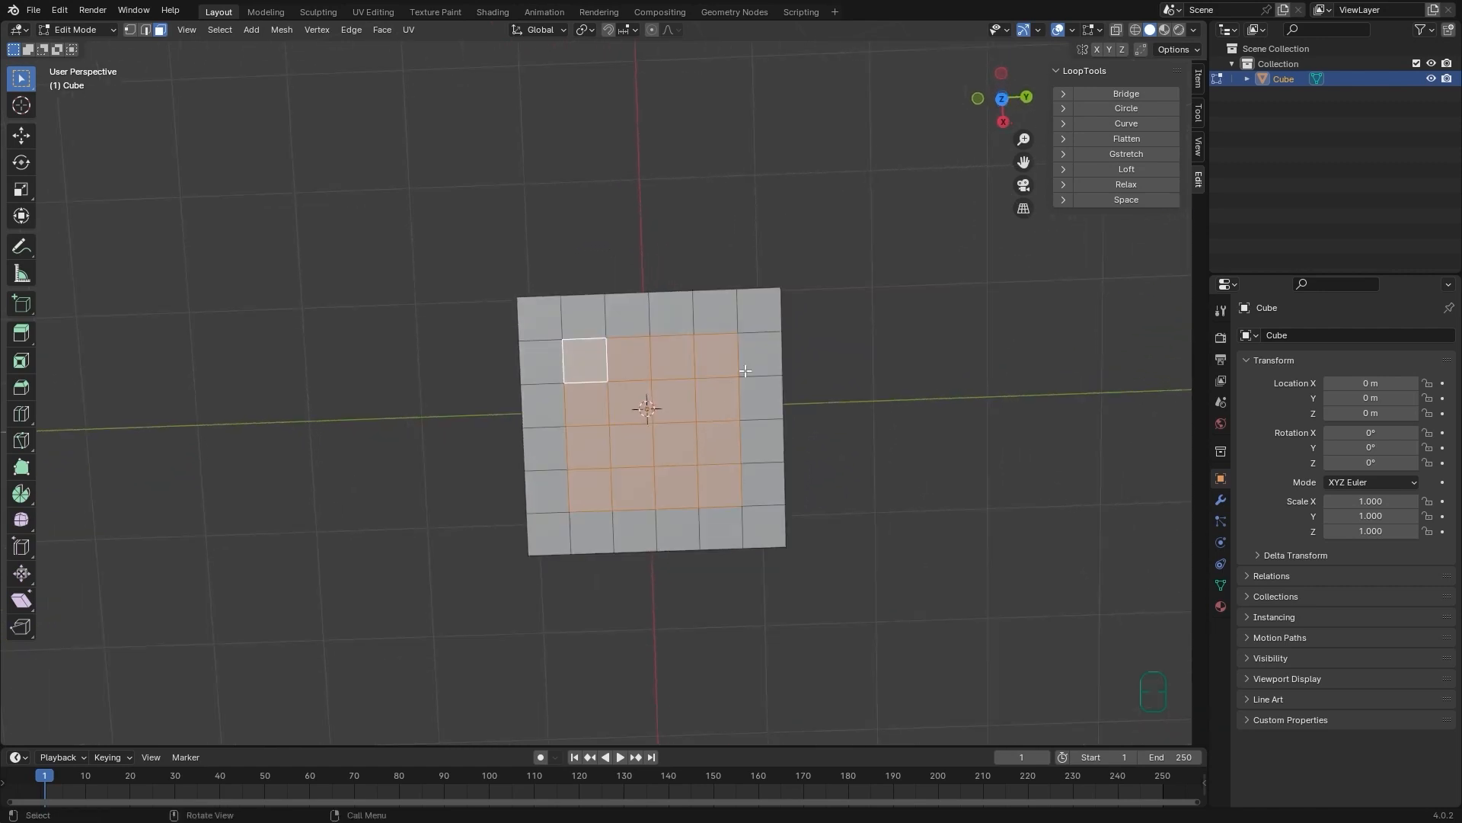
key(1)
click(739, 341)
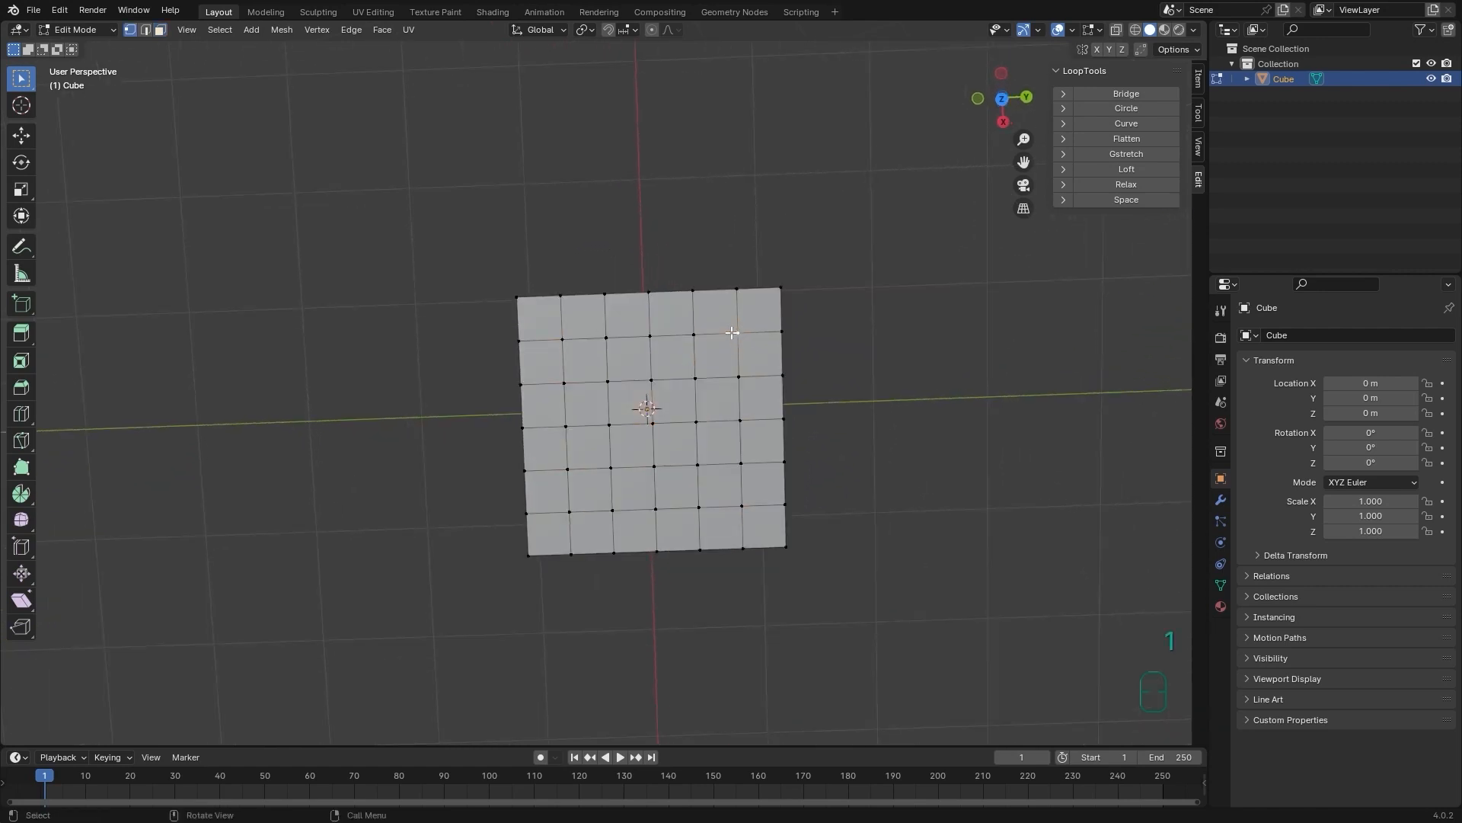
key(g)
key(g)
right_click(750, 356)
key(g)
click(753, 356)
click(692, 336)
click(652, 336)
key(g)
click(649, 325)
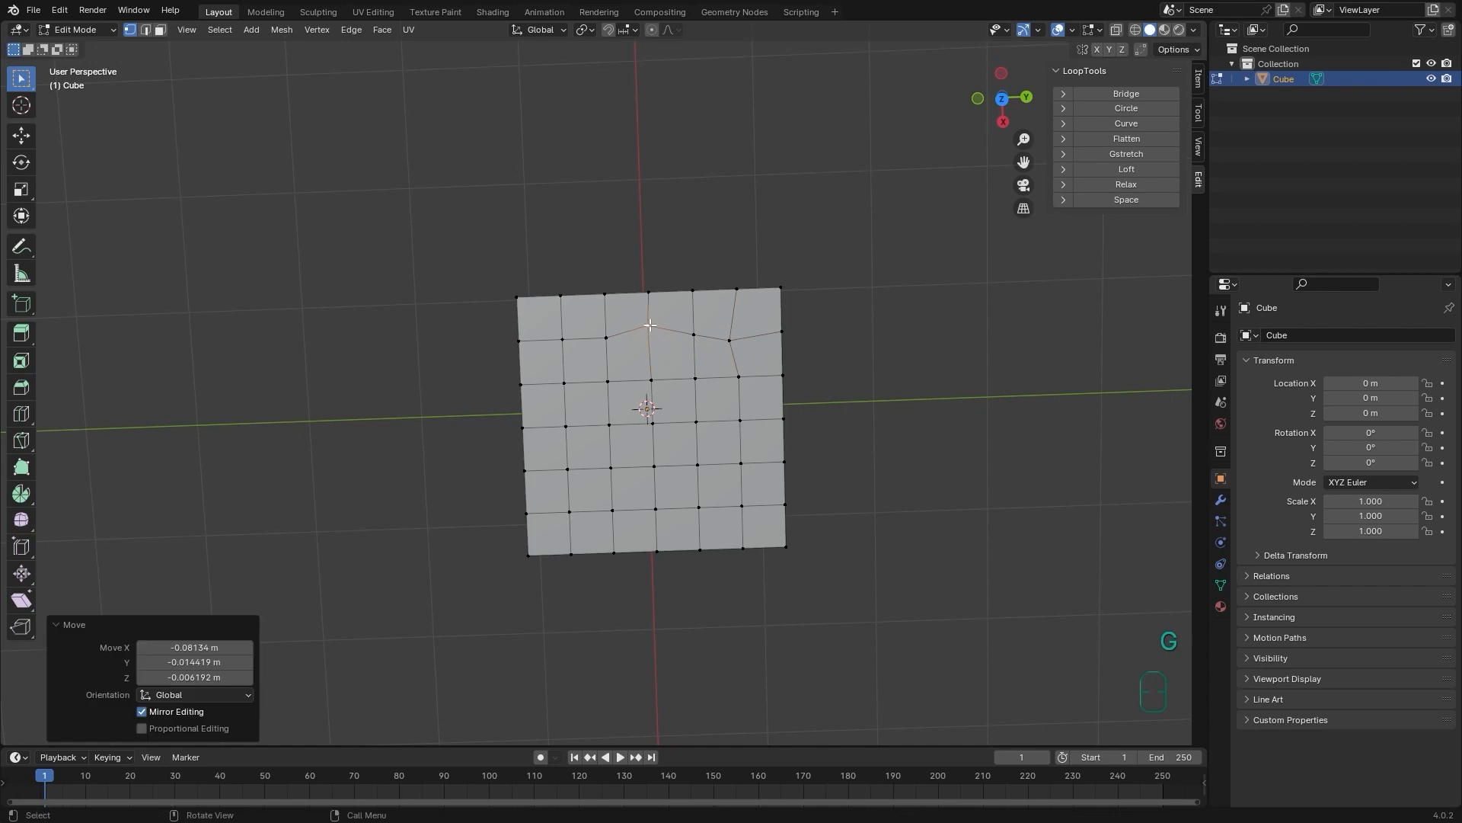
key(ctrl+shift+z)
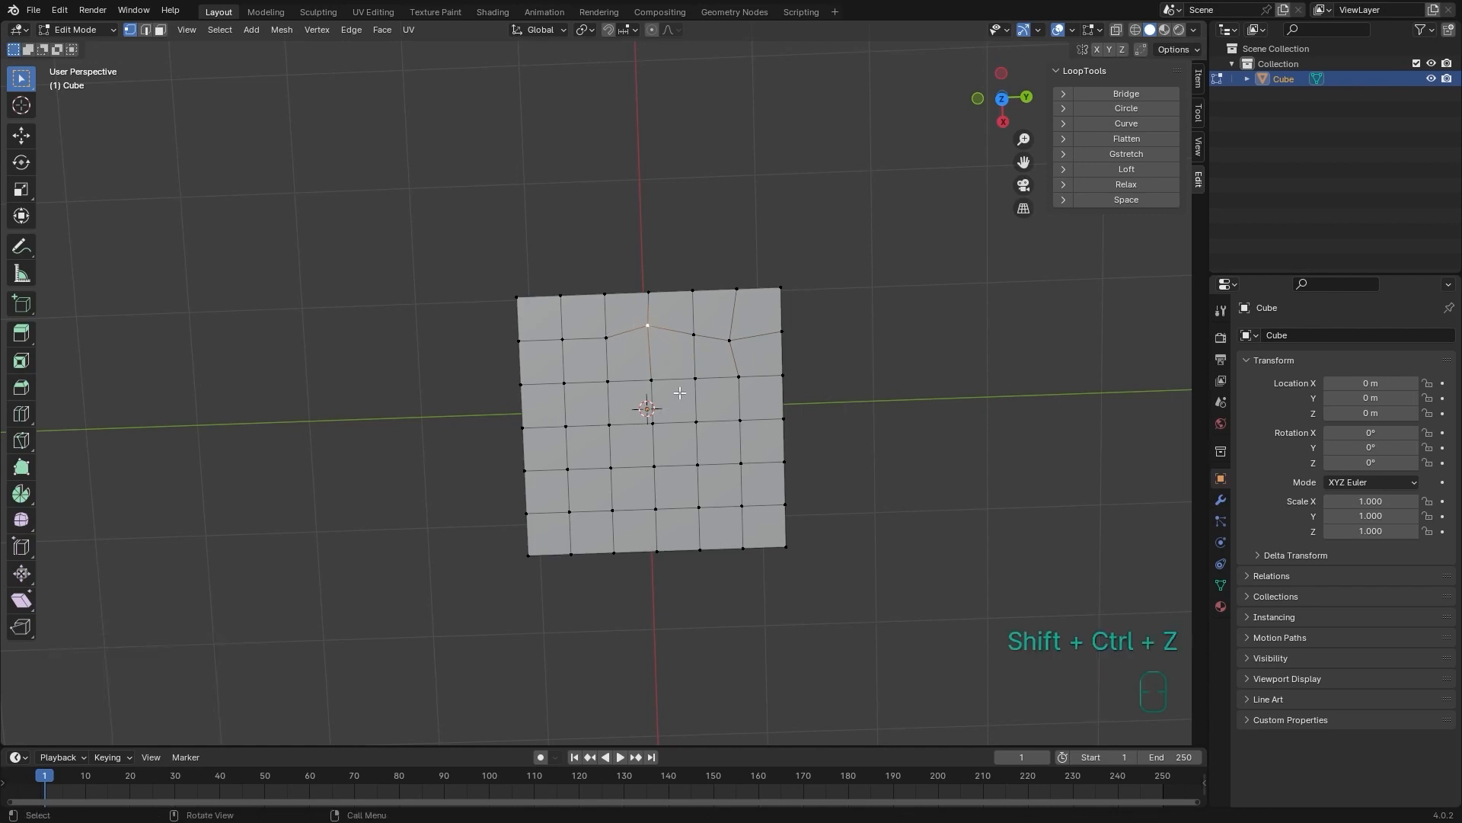
key(ctrl+z)
- Go back to face selection and reselect the central four-by-four block of faces on the cube's top
middle_drag(736, 450, 793, 410)
key(3)
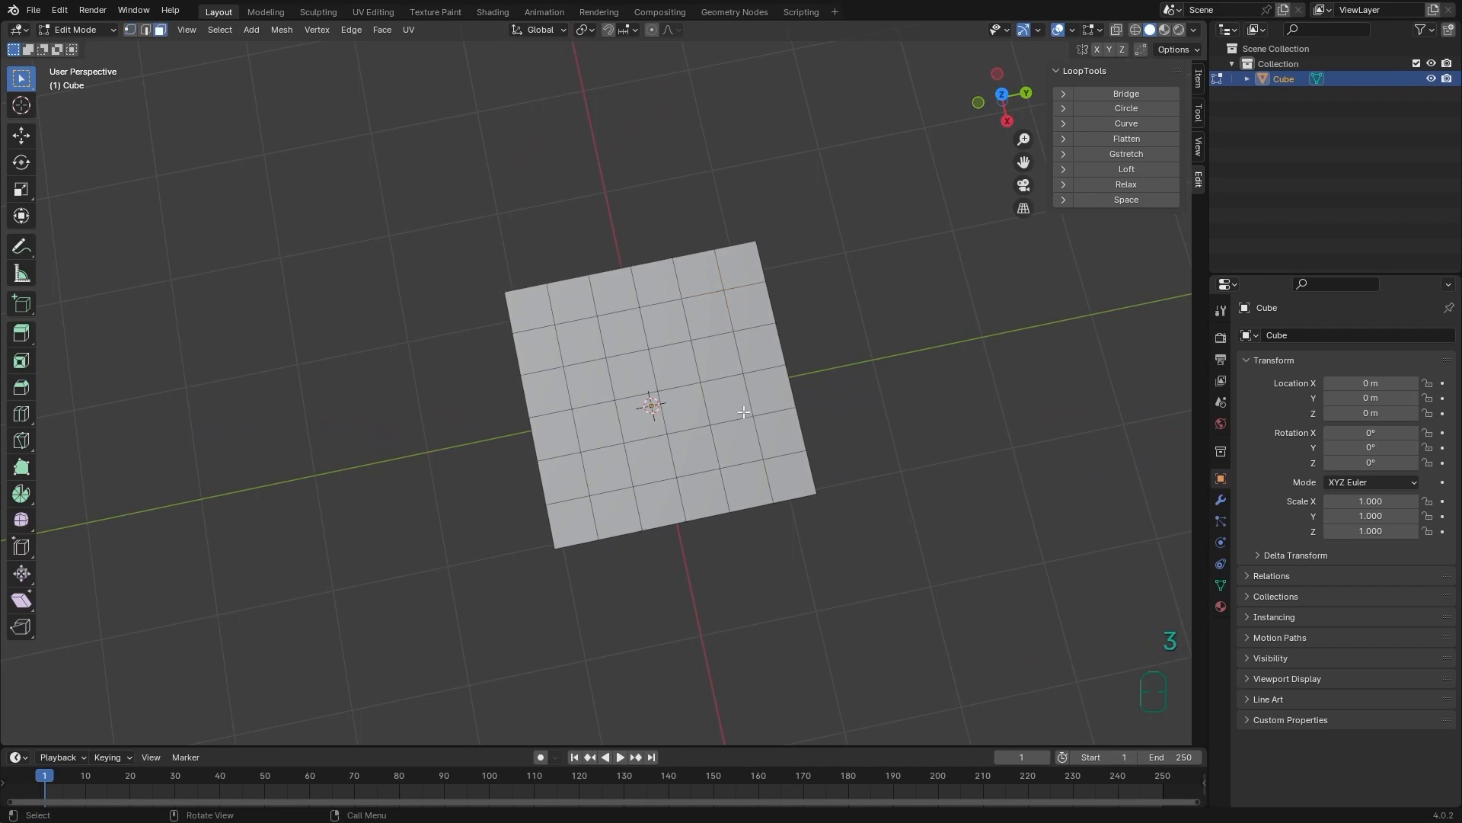
drag(725, 329, 603, 454)
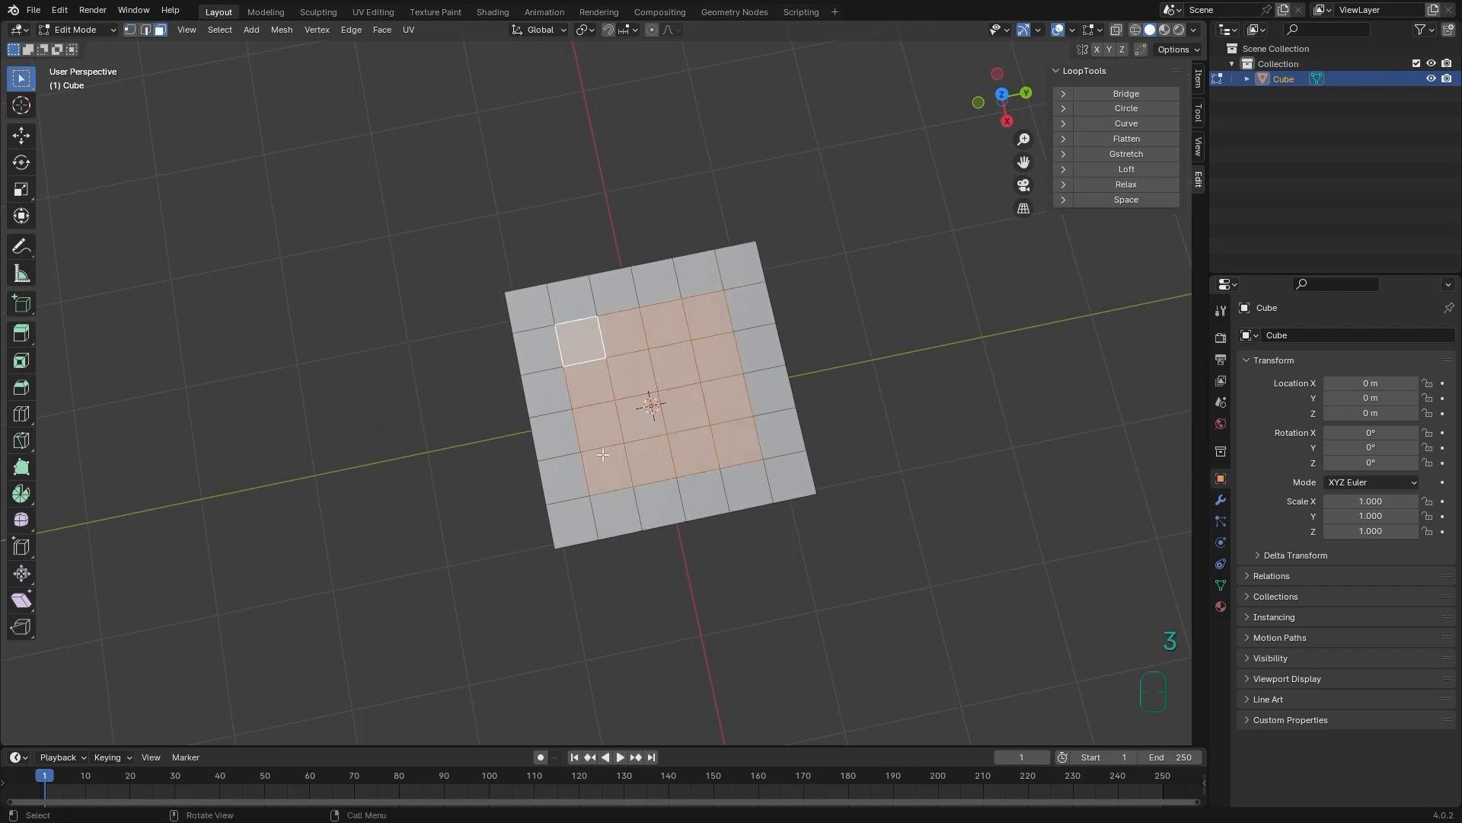
middle_drag(768, 397, 777, 352)
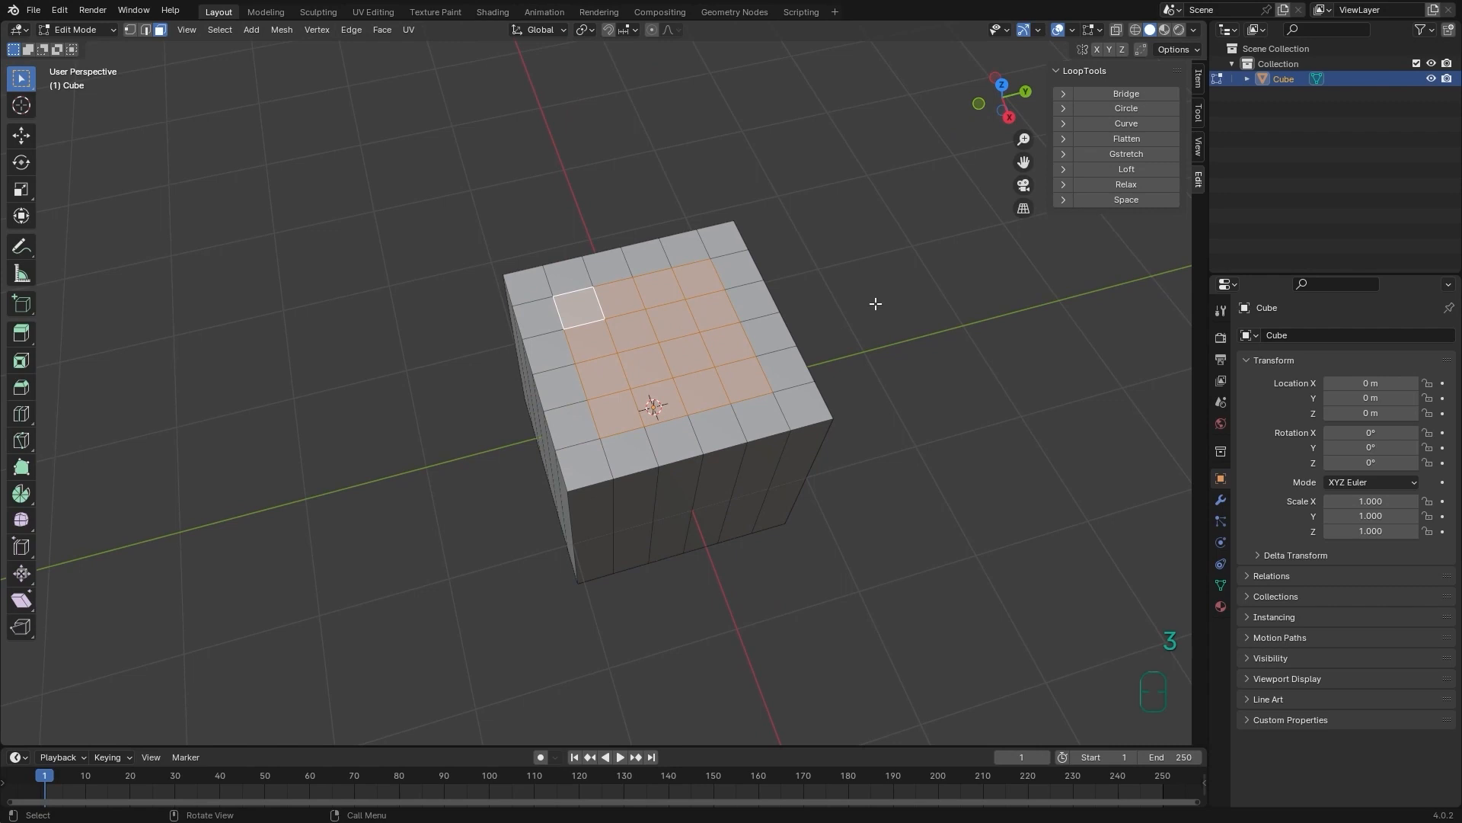
- Try the LoopTools Circle command on the selected top faces, and undo it
click(1124, 110)
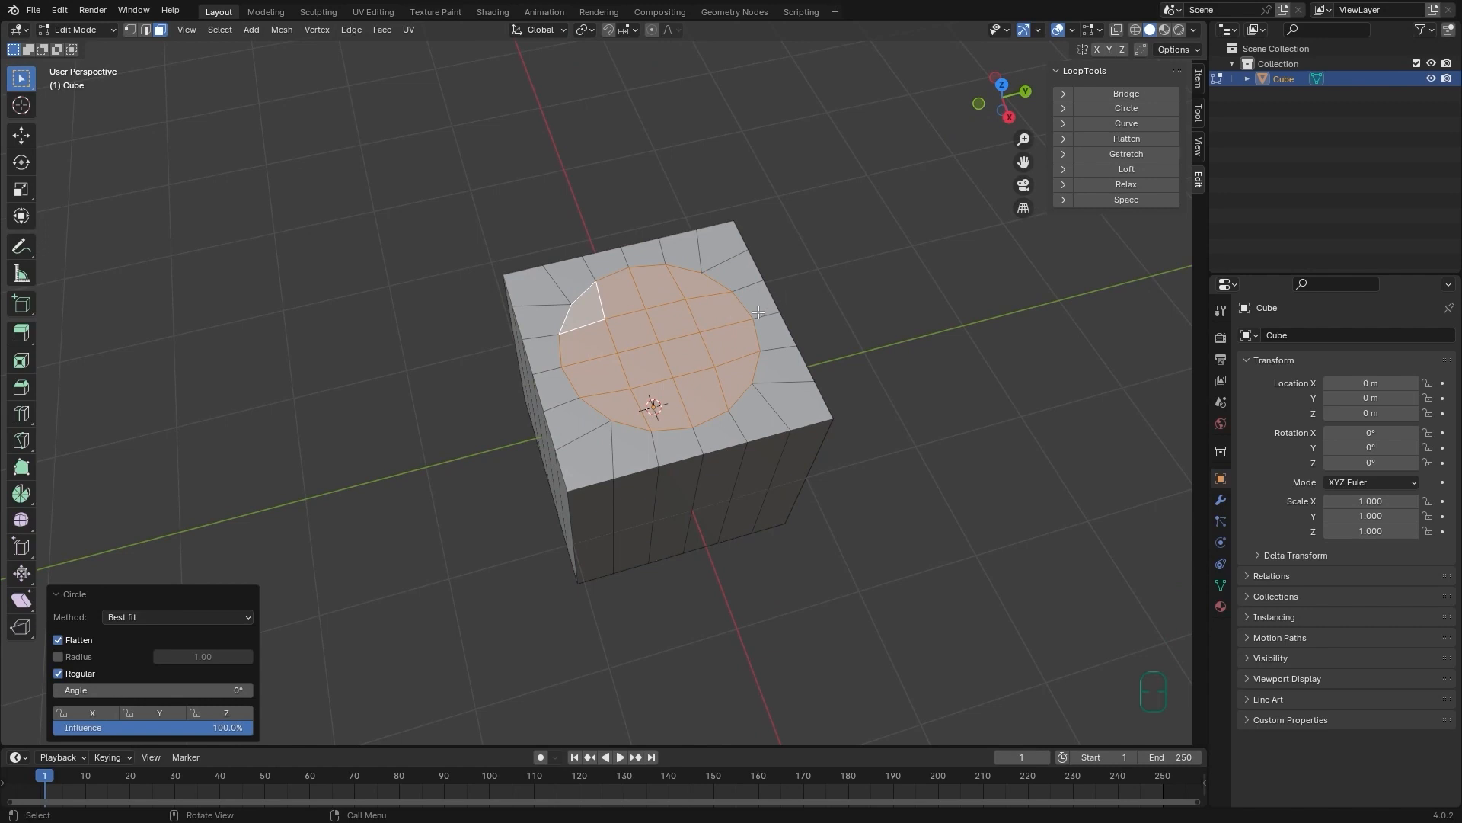
middle_drag(798, 376, 788, 386)
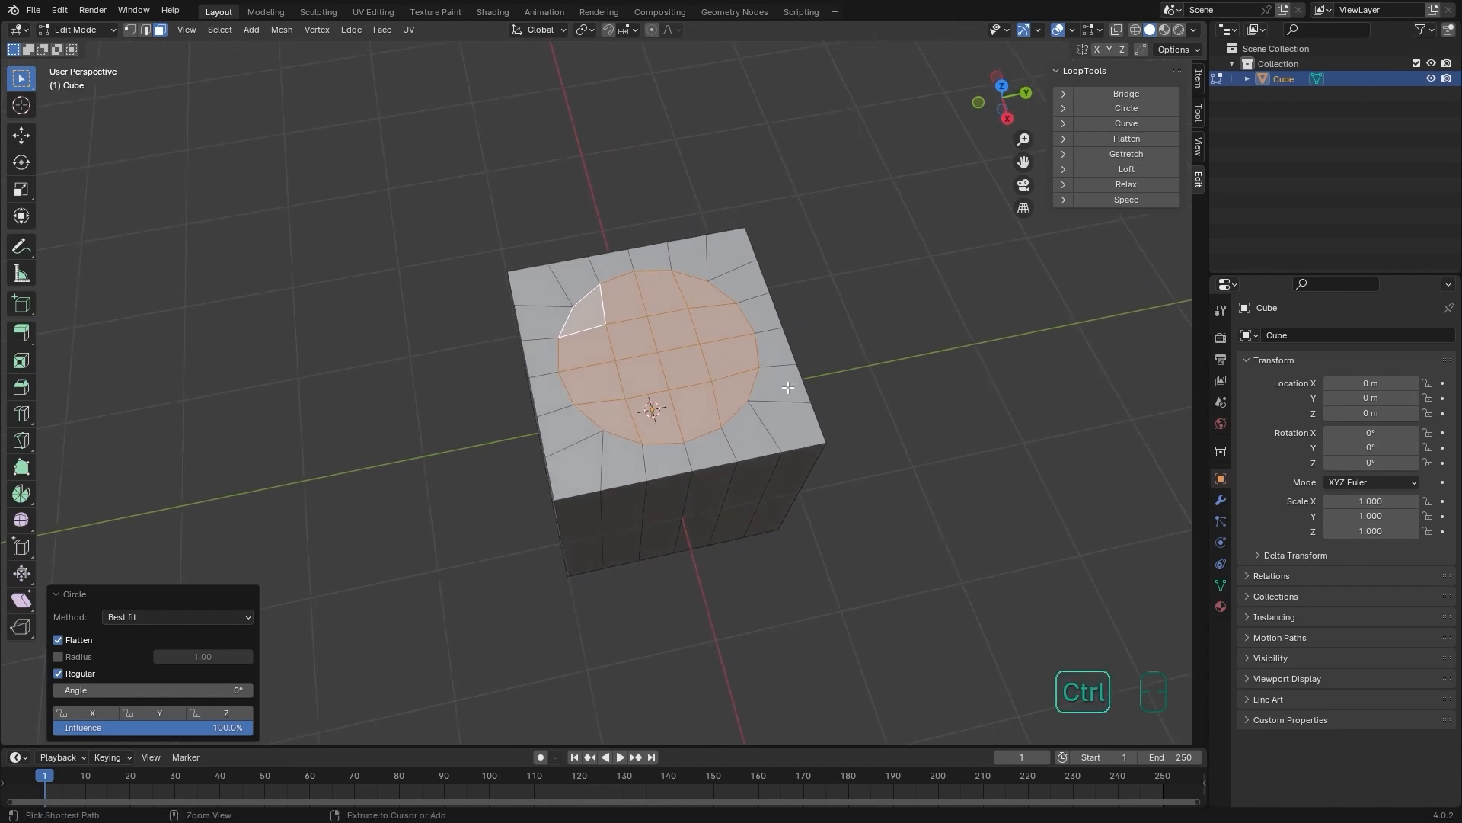
key(ctrl+z)
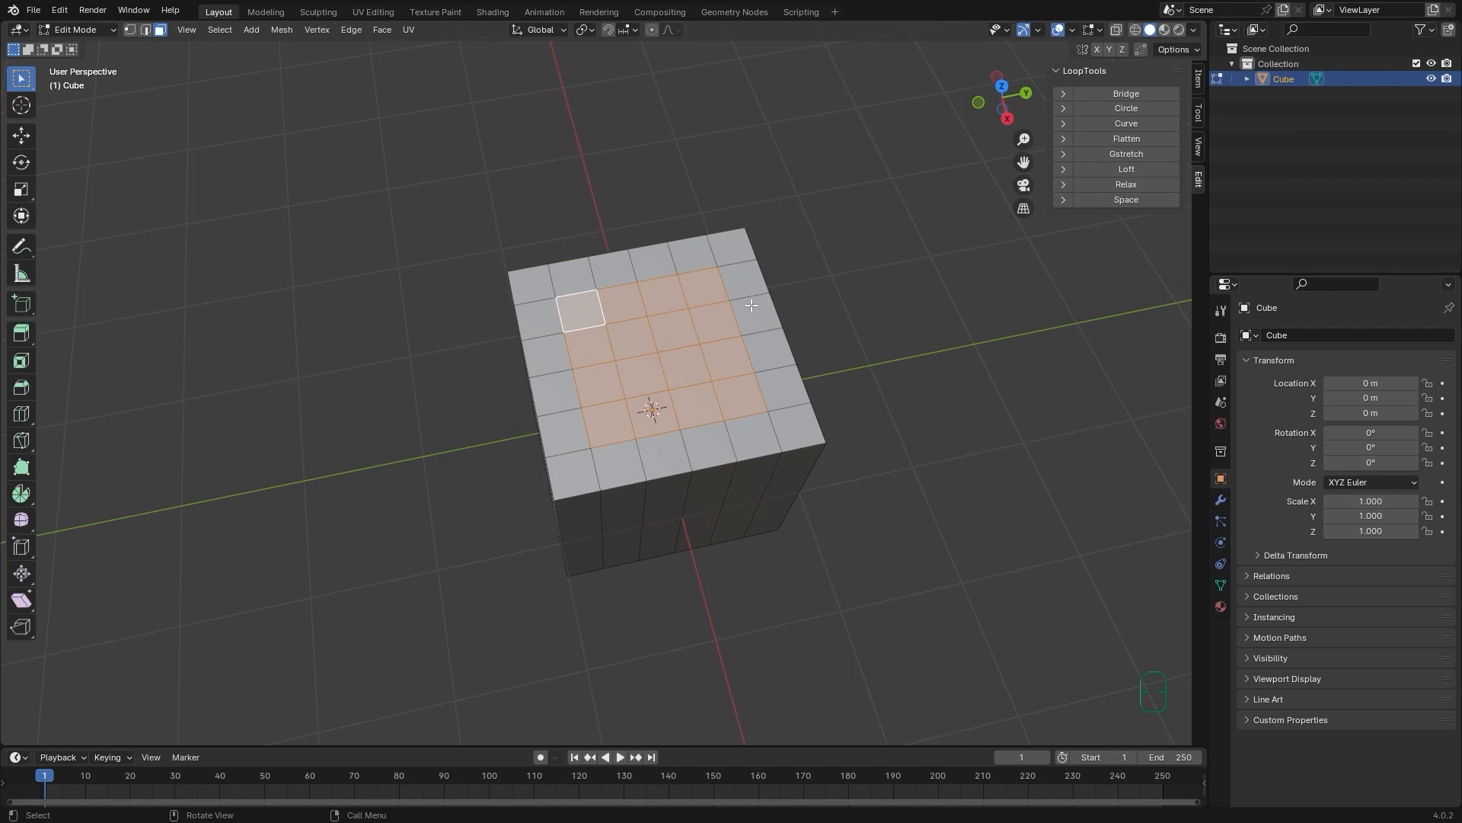
- Inset the selected top faces by about 0.14 m and shape the inset region with LoopTools Circle
click(23, 362)
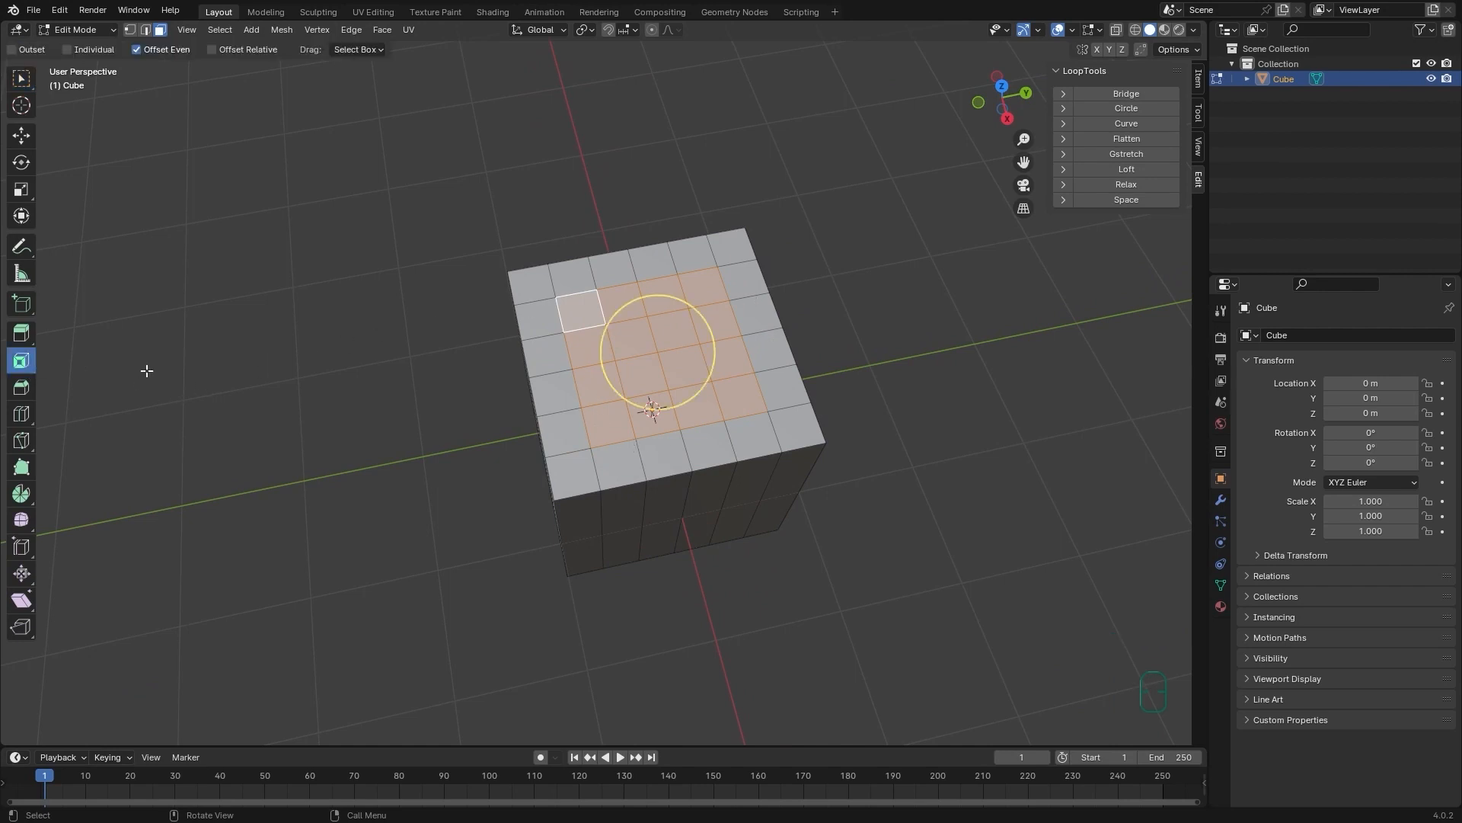
drag(695, 397, 678, 382)
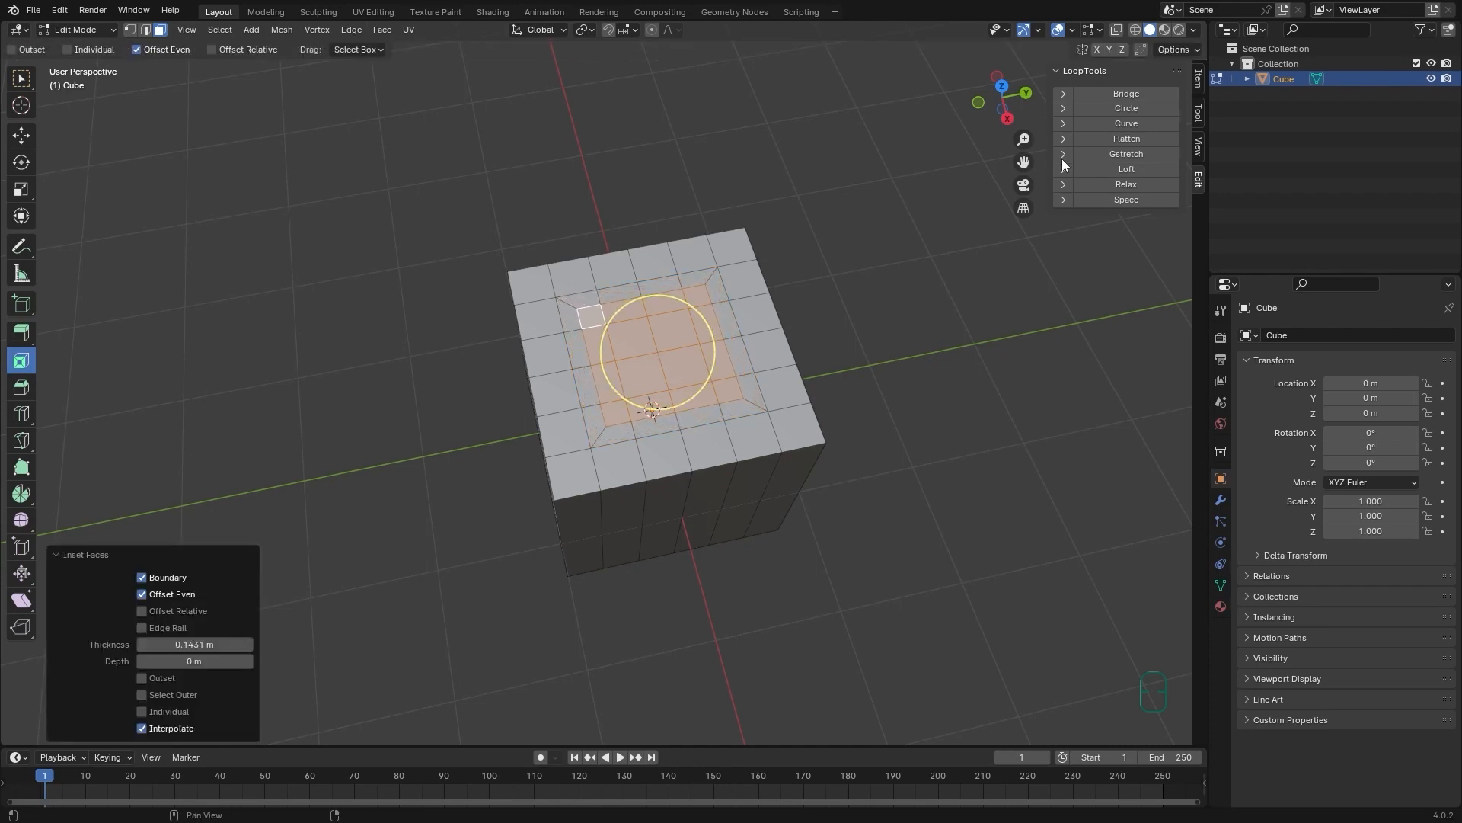
click(1134, 111)
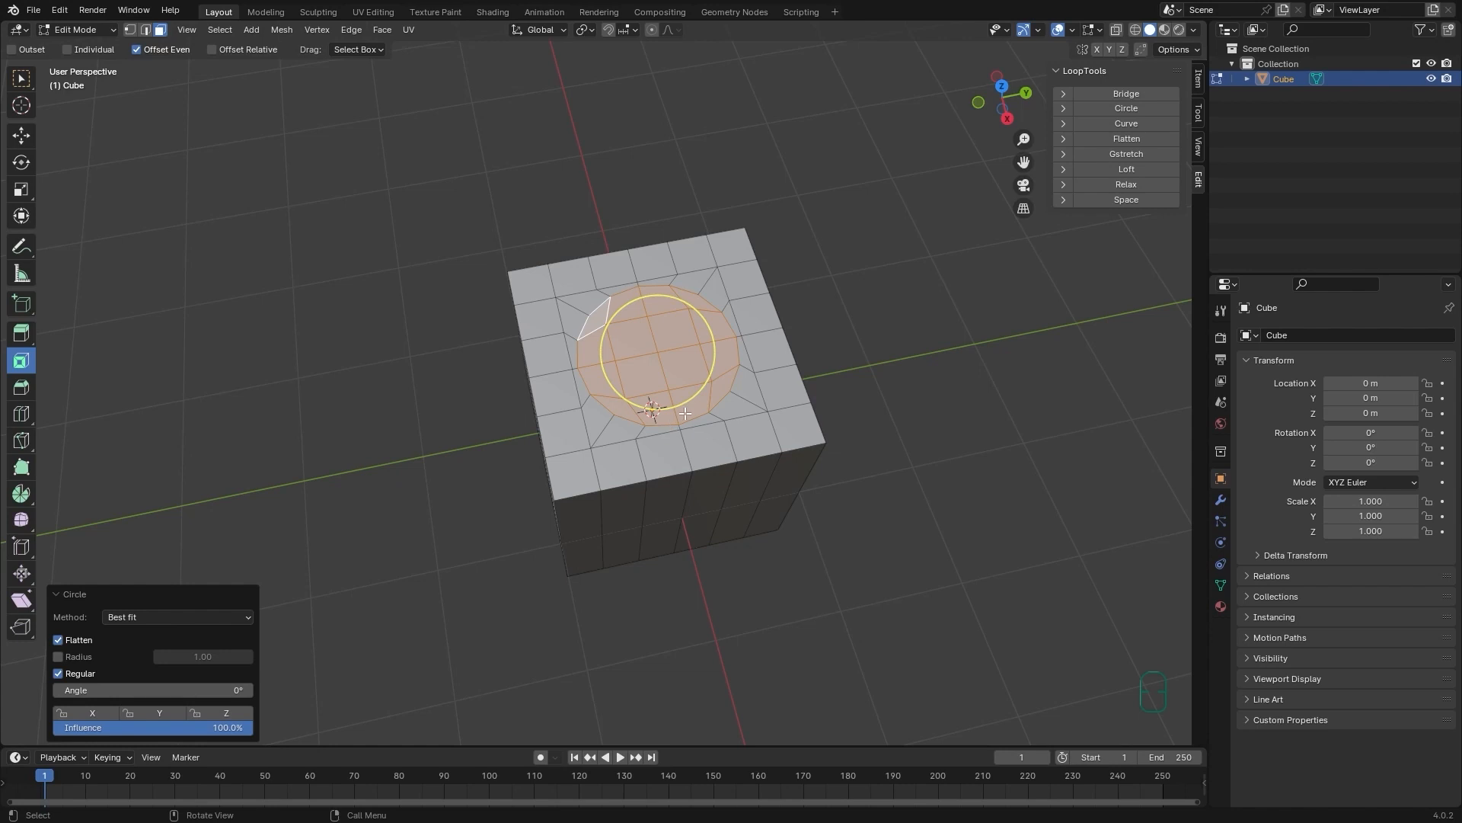
middle_drag(664, 421, 659, 389)
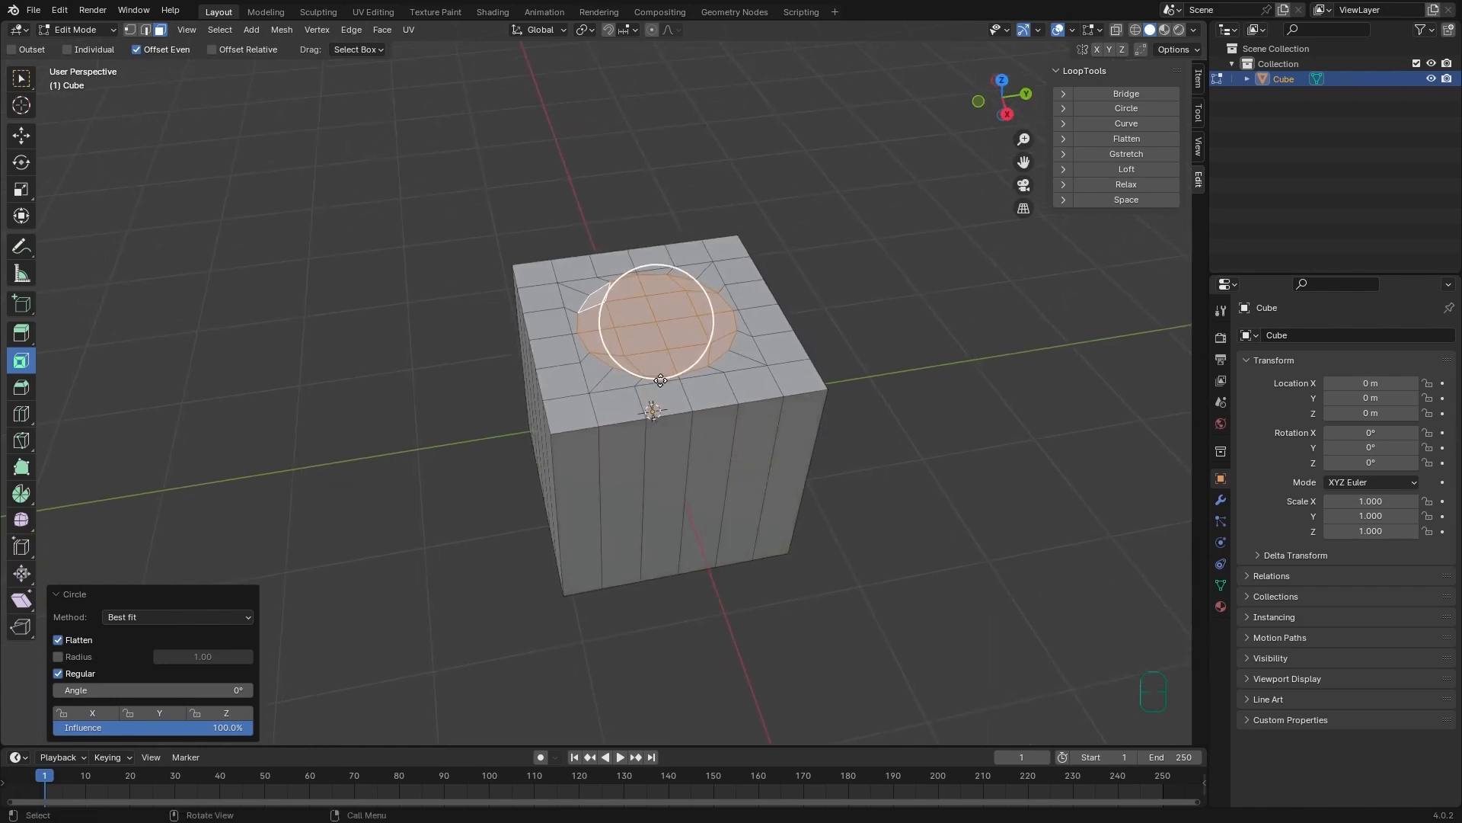
click(19, 81)
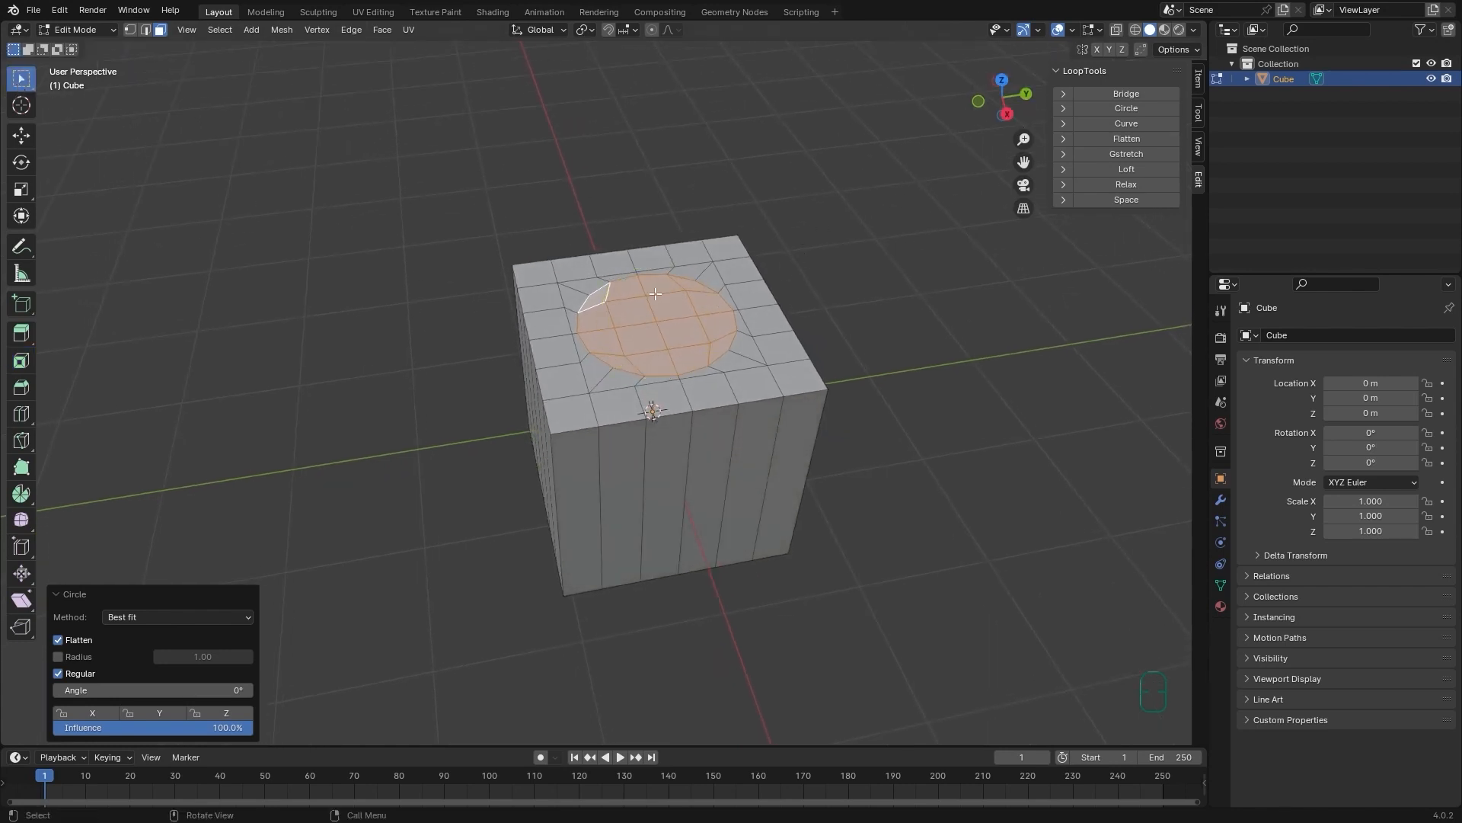
- In vertex selection, move several vertices of the circular area out of place, including one by about -0.18 m along Y
key(1)
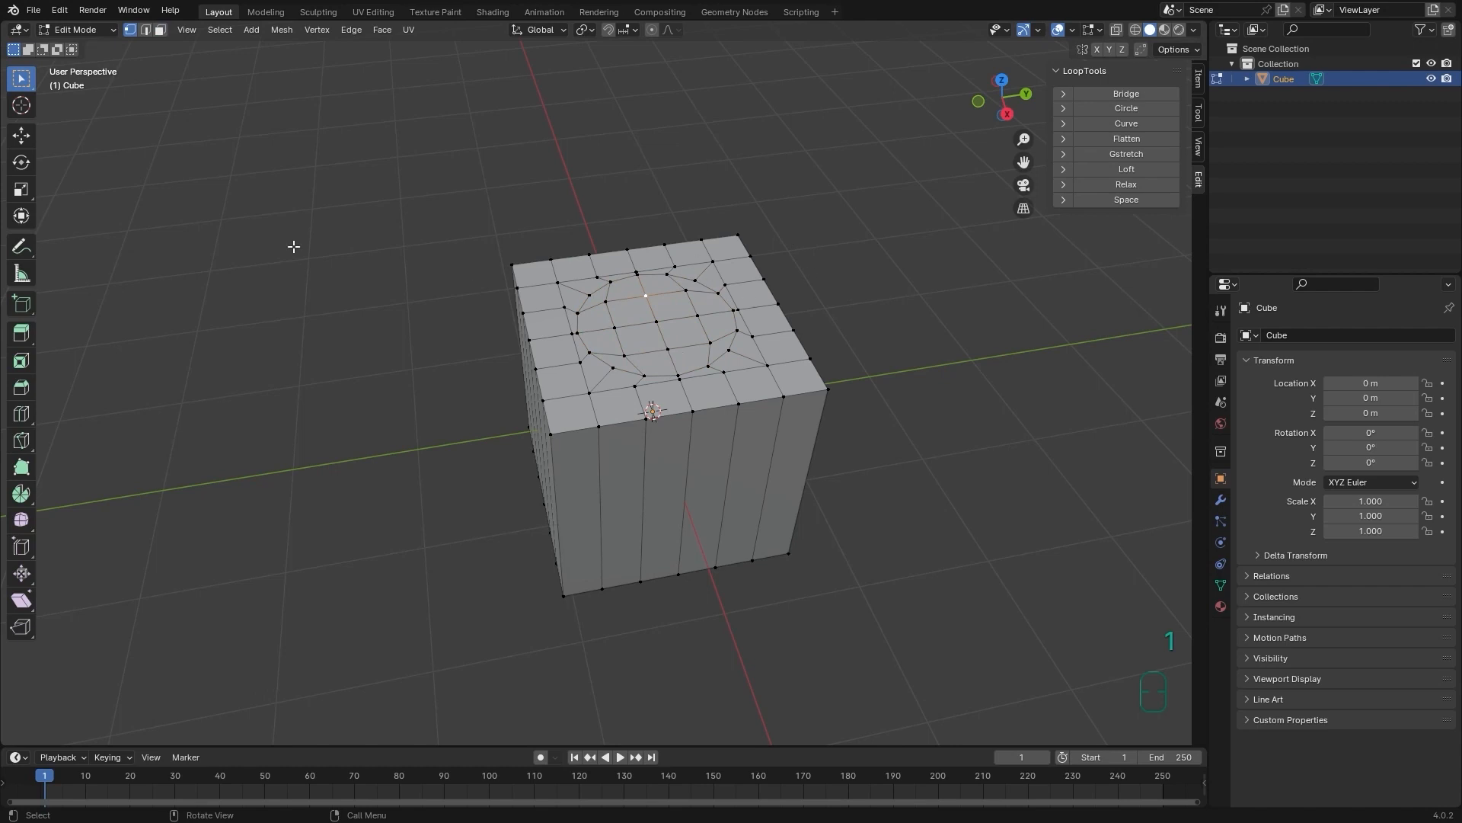
click(20, 136)
drag(658, 252, 721, 255)
click(713, 337)
click(591, 351)
drag(587, 313, 607, 347)
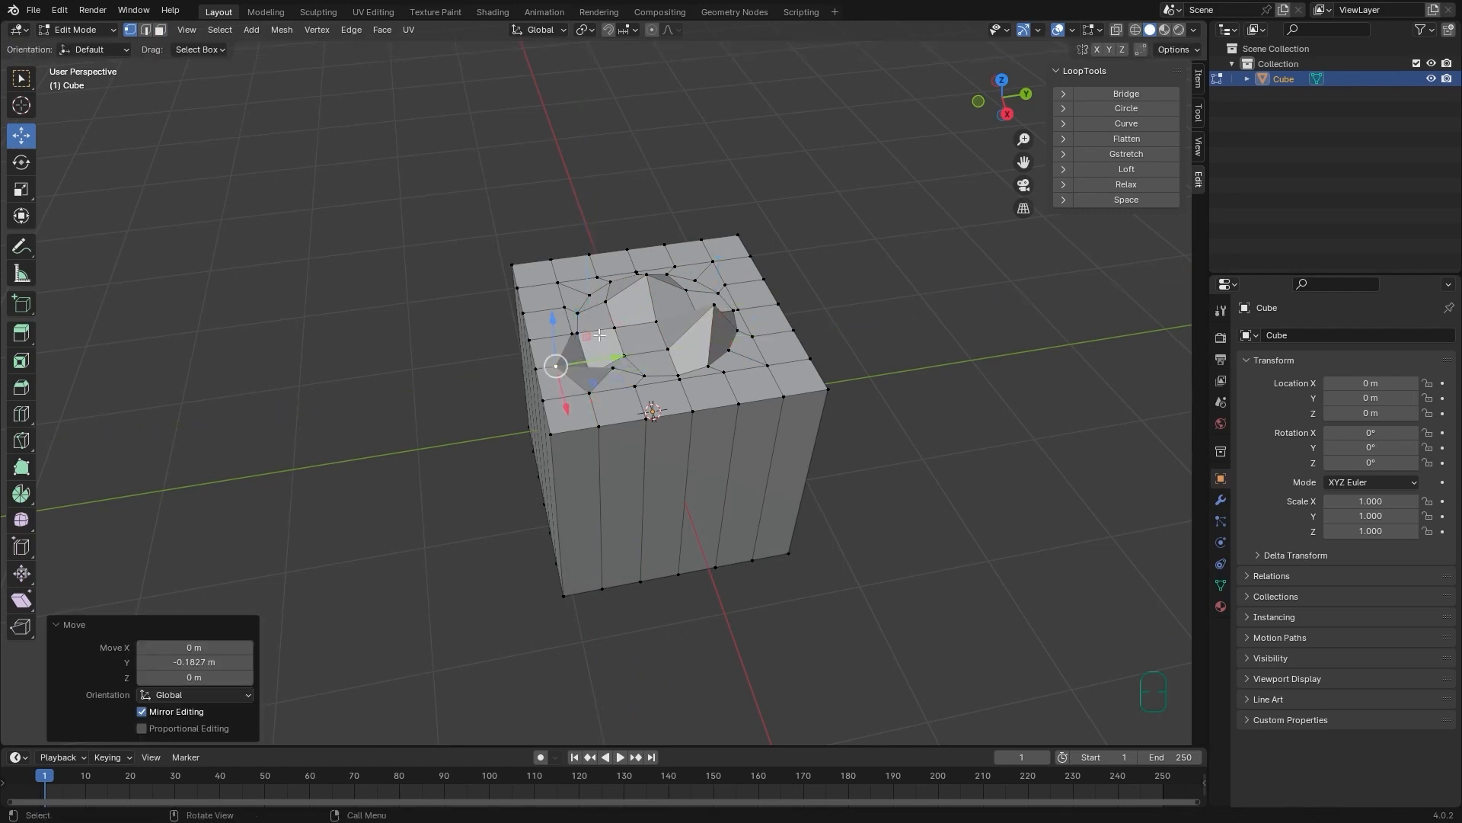
- Raise a vertex near one corner of the cube's top by about 0.13 m and lower one near another corner by about 0.11 m
click(565, 282)
drag(558, 235, 558, 222)
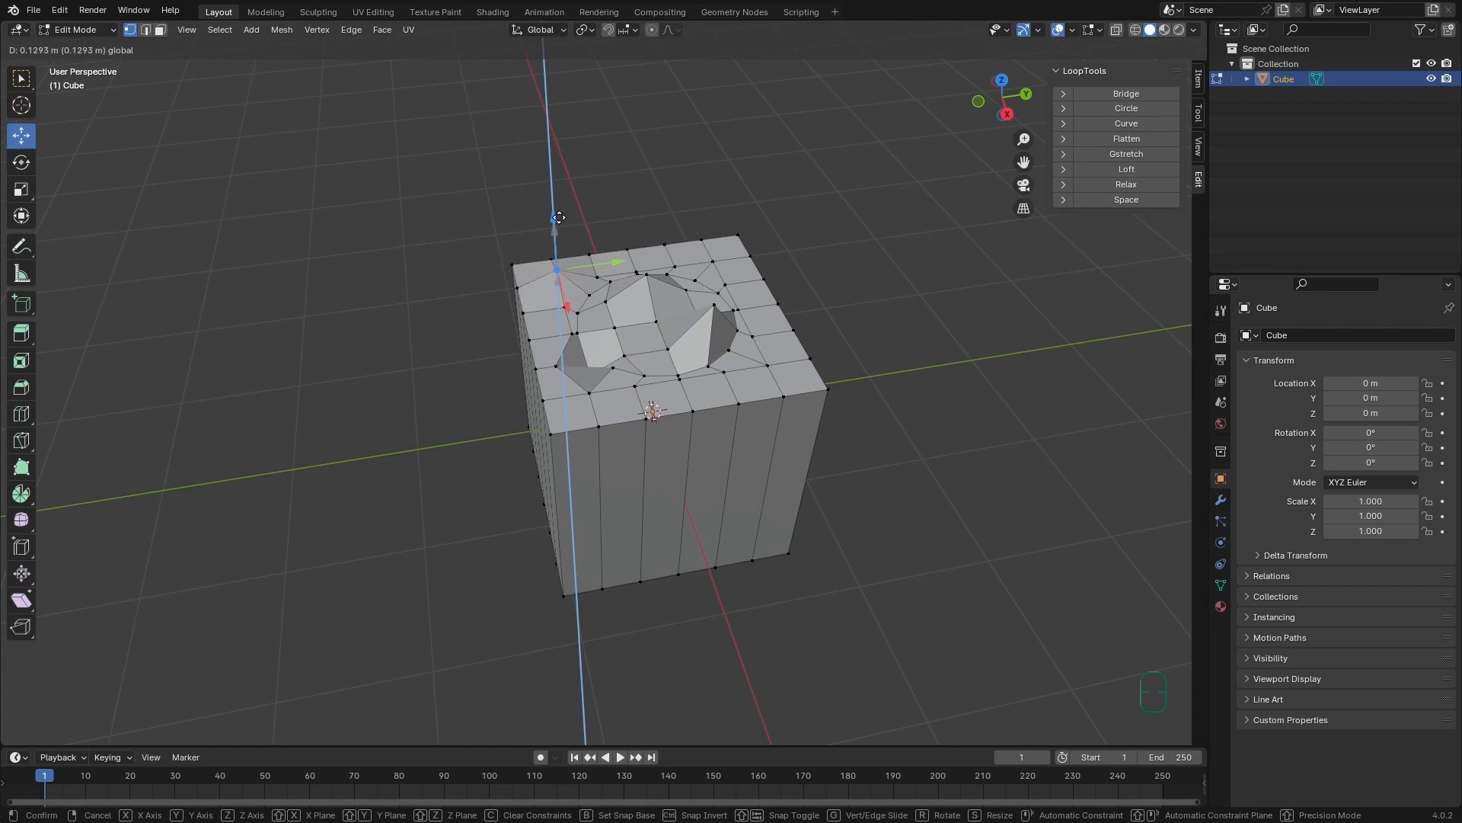
click(725, 284)
drag(730, 239, 729, 251)
middle_drag(770, 347, 630, 357)
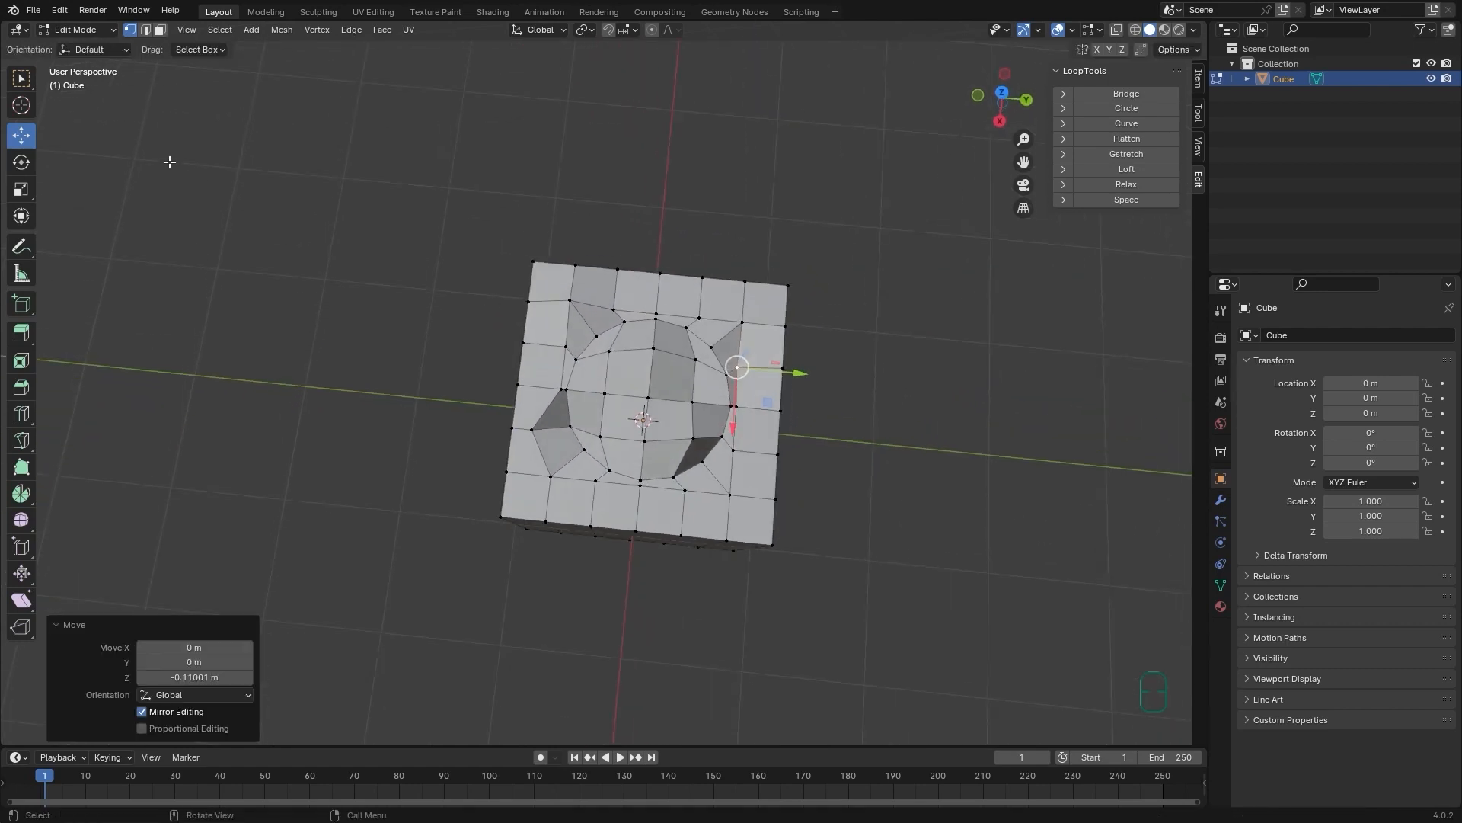
- Switch to face selection and select all faces of the cube's uneven top, including the border and corner faces
click(21, 79)
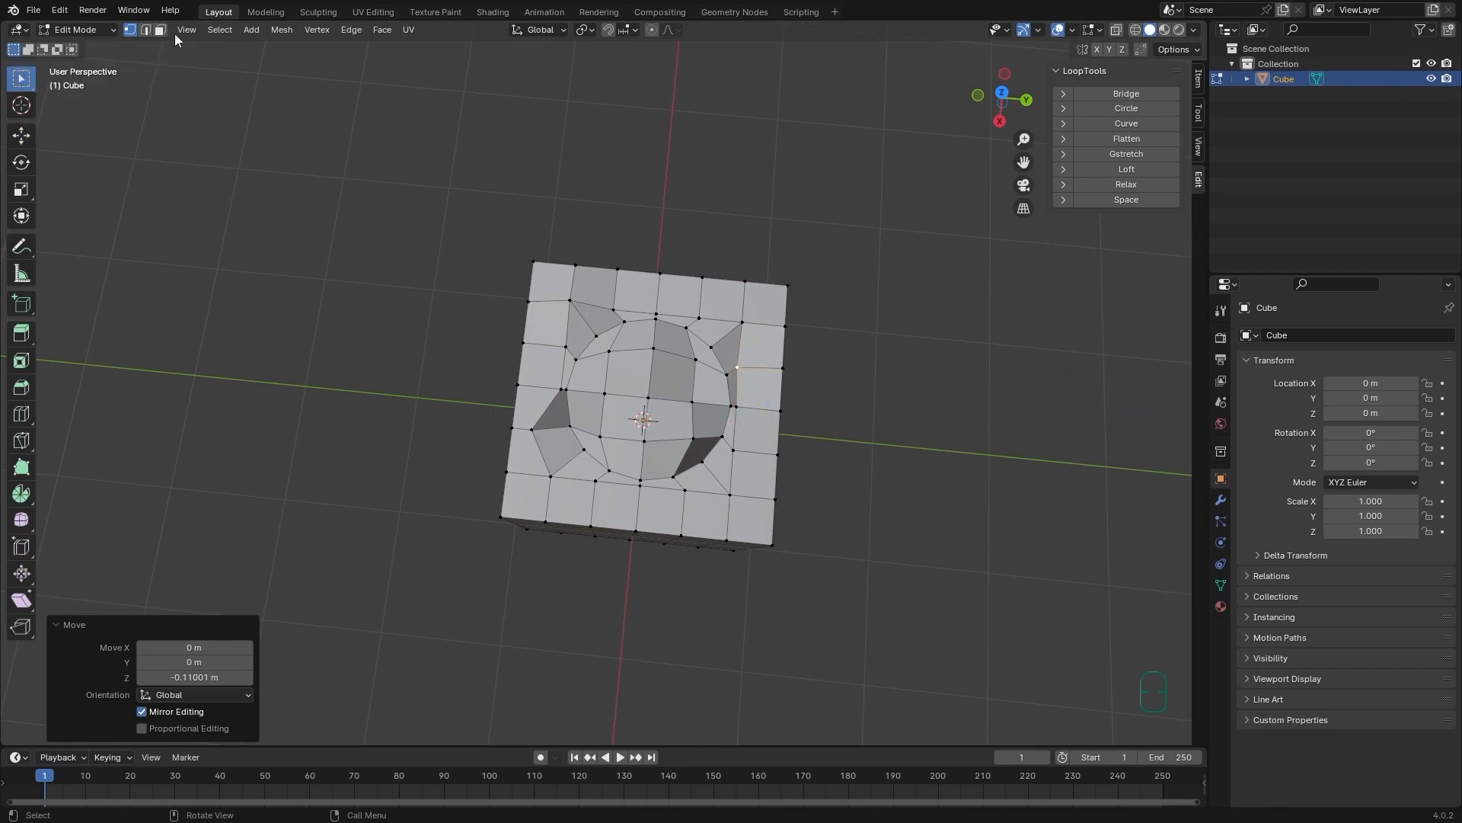
click(160, 29)
middle_drag(670, 323, 713, 311)
drag(742, 271, 577, 475)
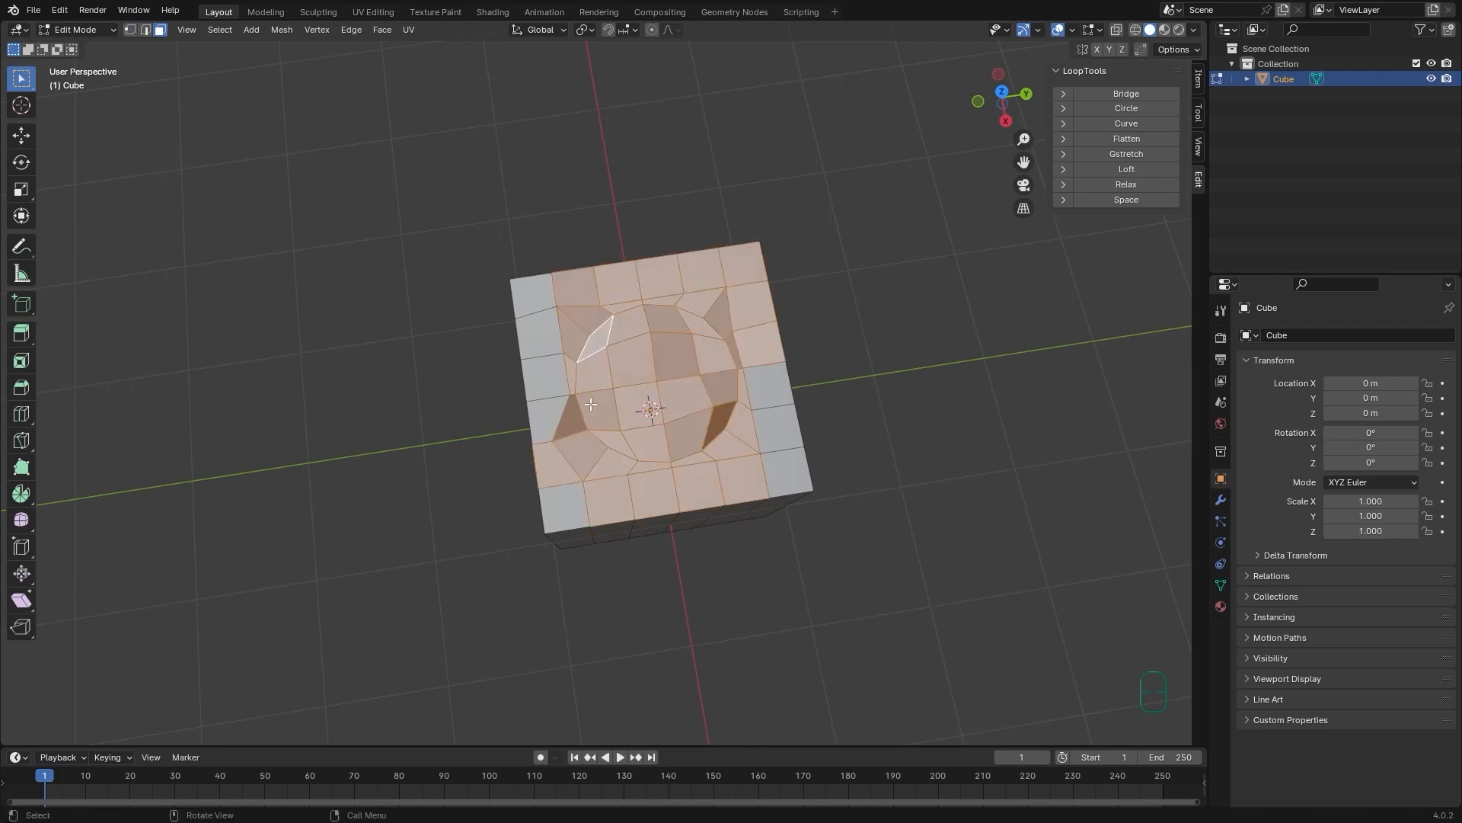
shift+drag(774, 392, 731, 439)
shift+click(786, 461)
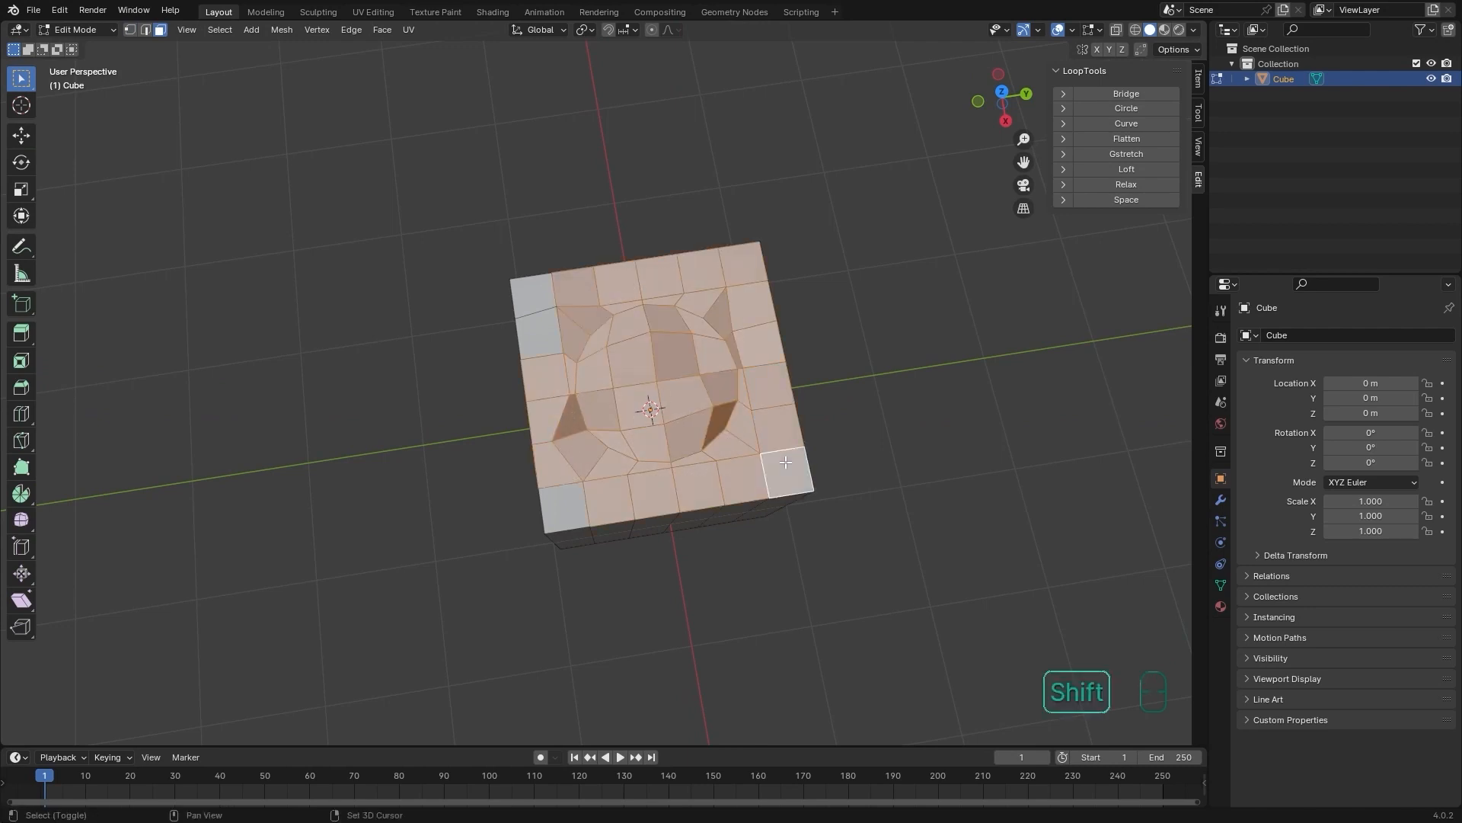
shift+click(576, 500)
shift+click(546, 340)
shift+click(541, 304)
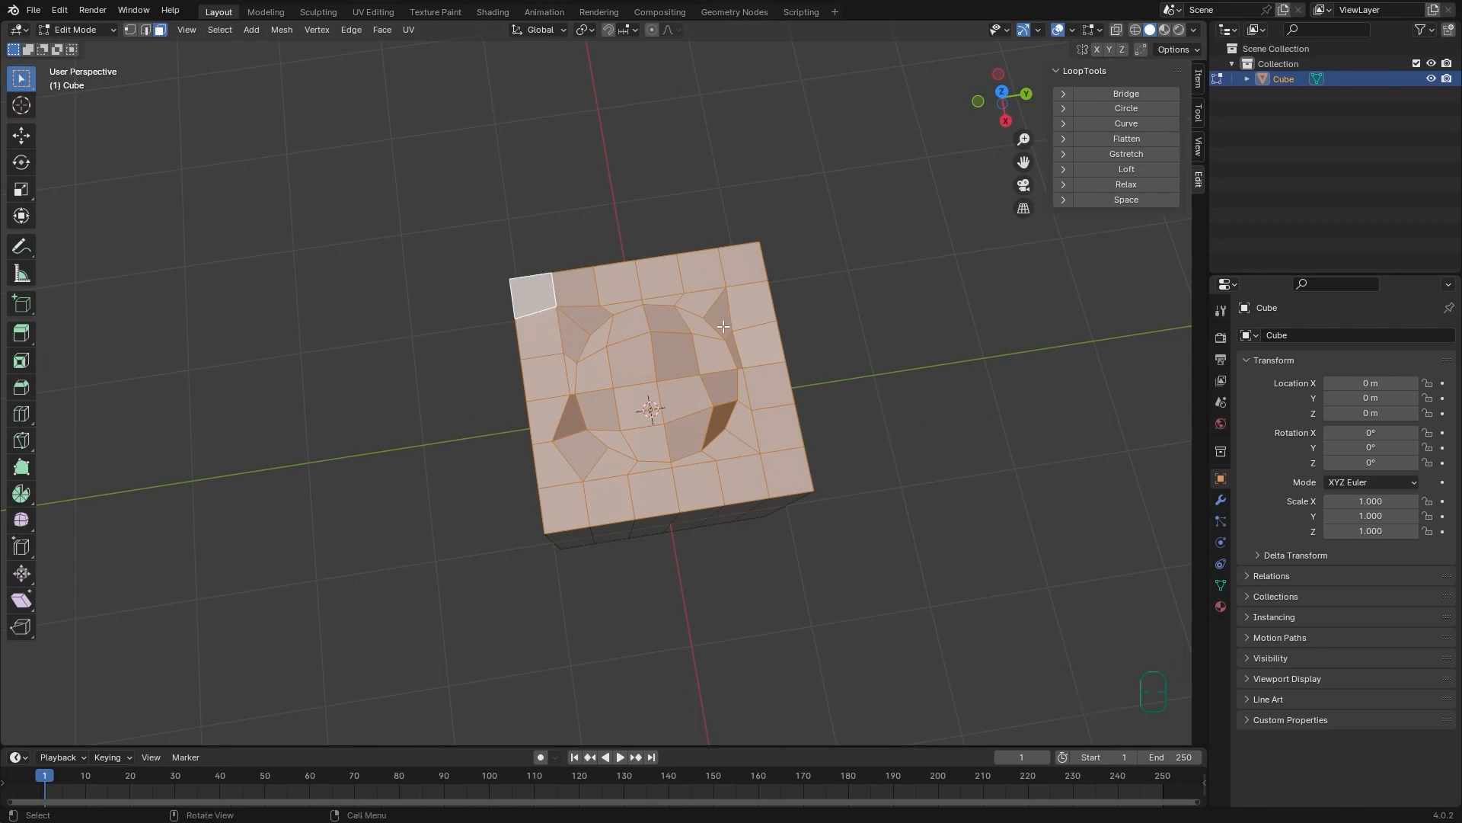
middle_drag(747, 354, 797, 278)
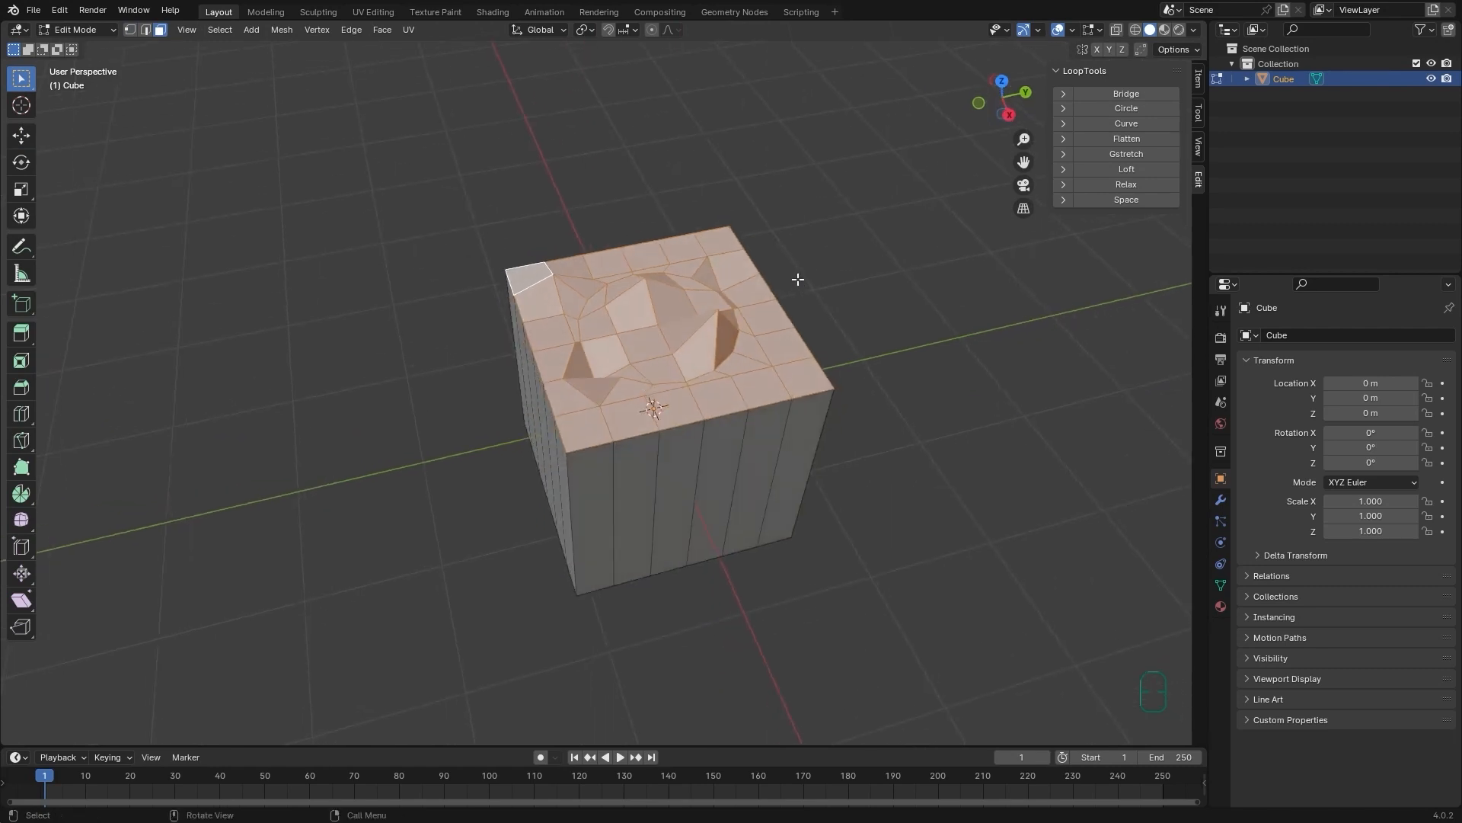
- Flatten the selected uneven top faces of the cube with LoopTools Flatten, using the Best fit plane
click(1124, 138)
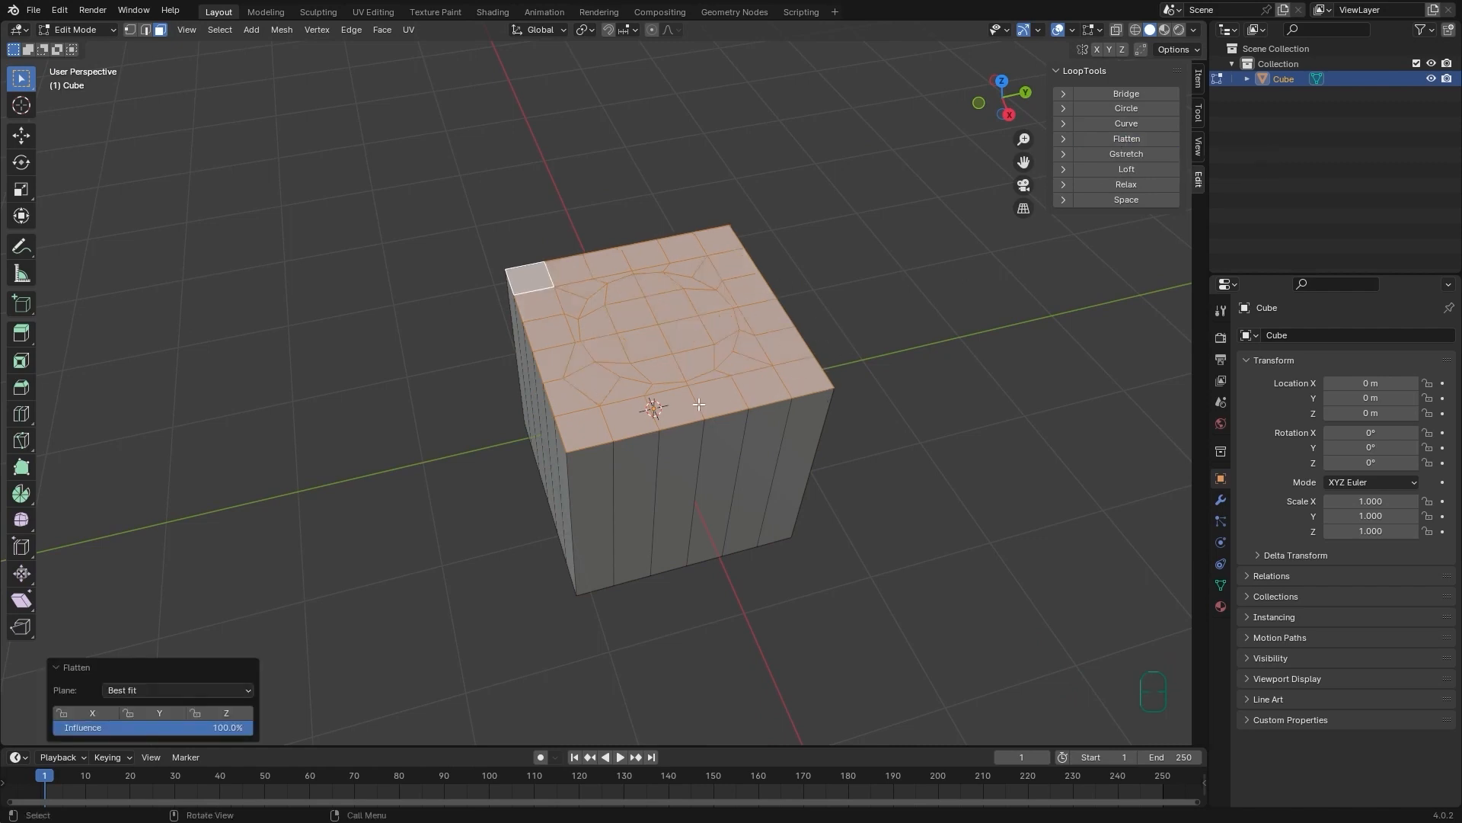
middle_drag(711, 380, 806, 357)
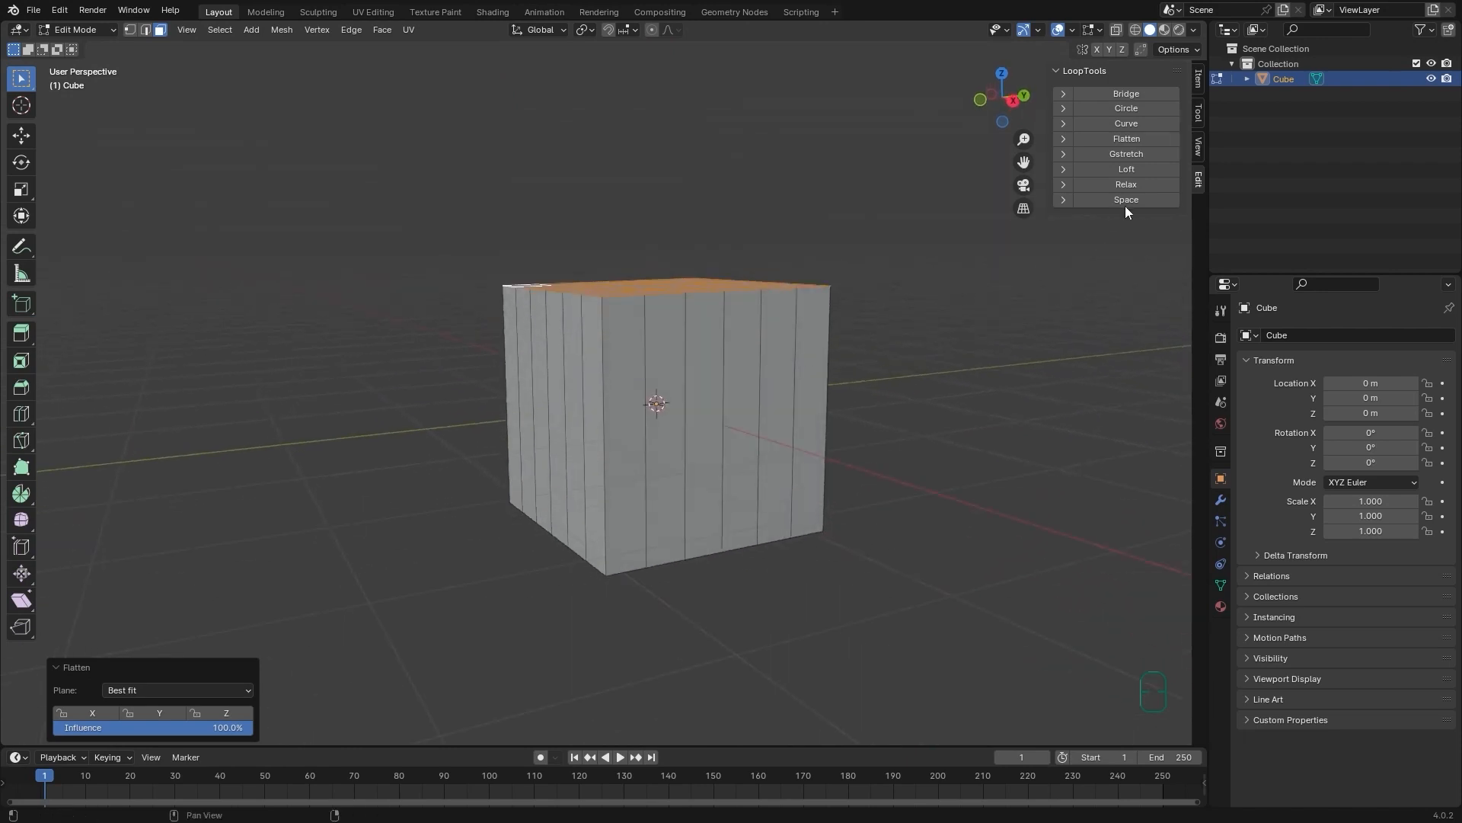
- Add a single horizontal loop cut around the middle of the cube's sides
click(21, 413)
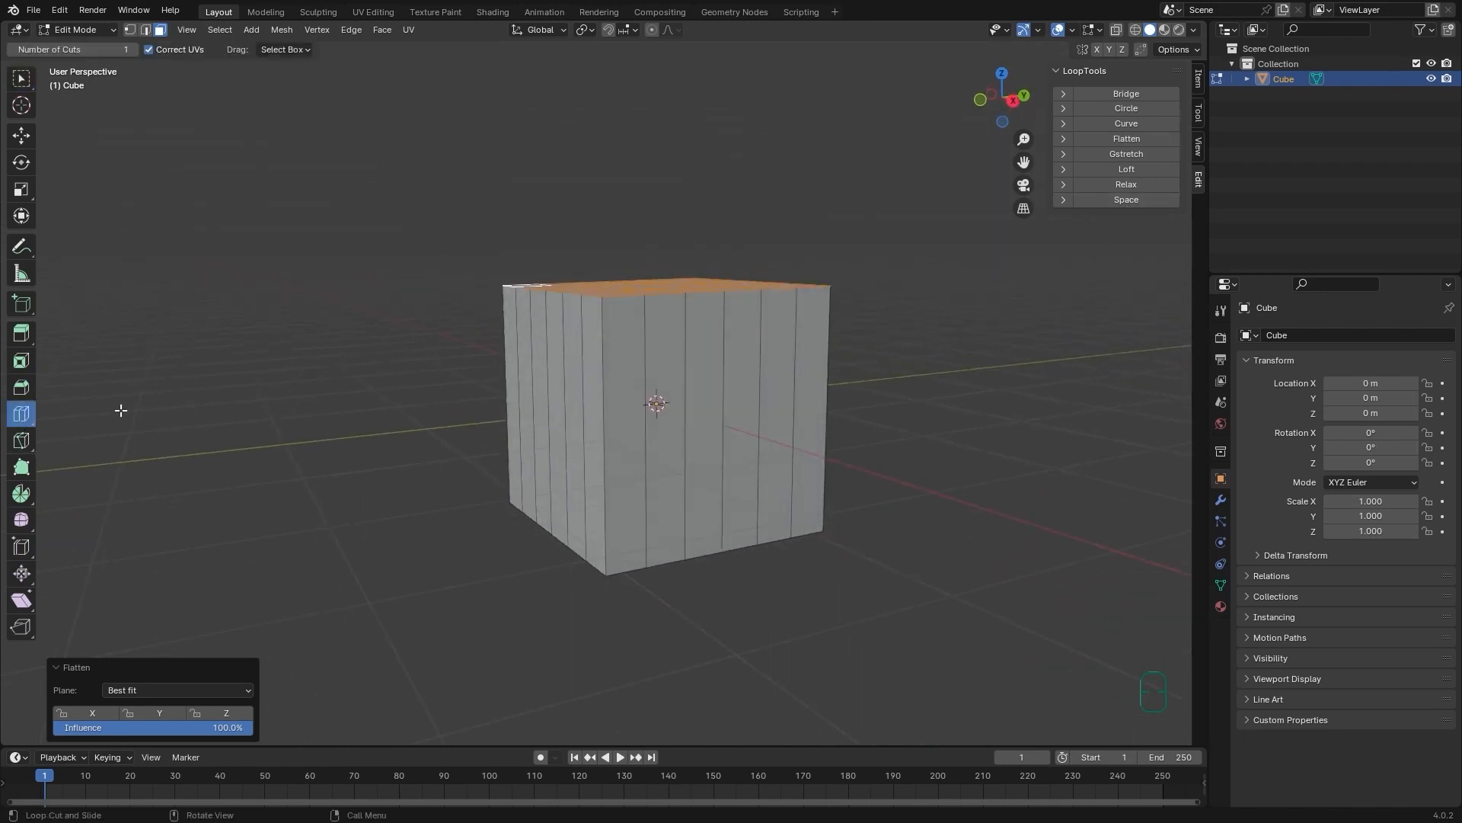
click(818, 415)
click(28, 78)
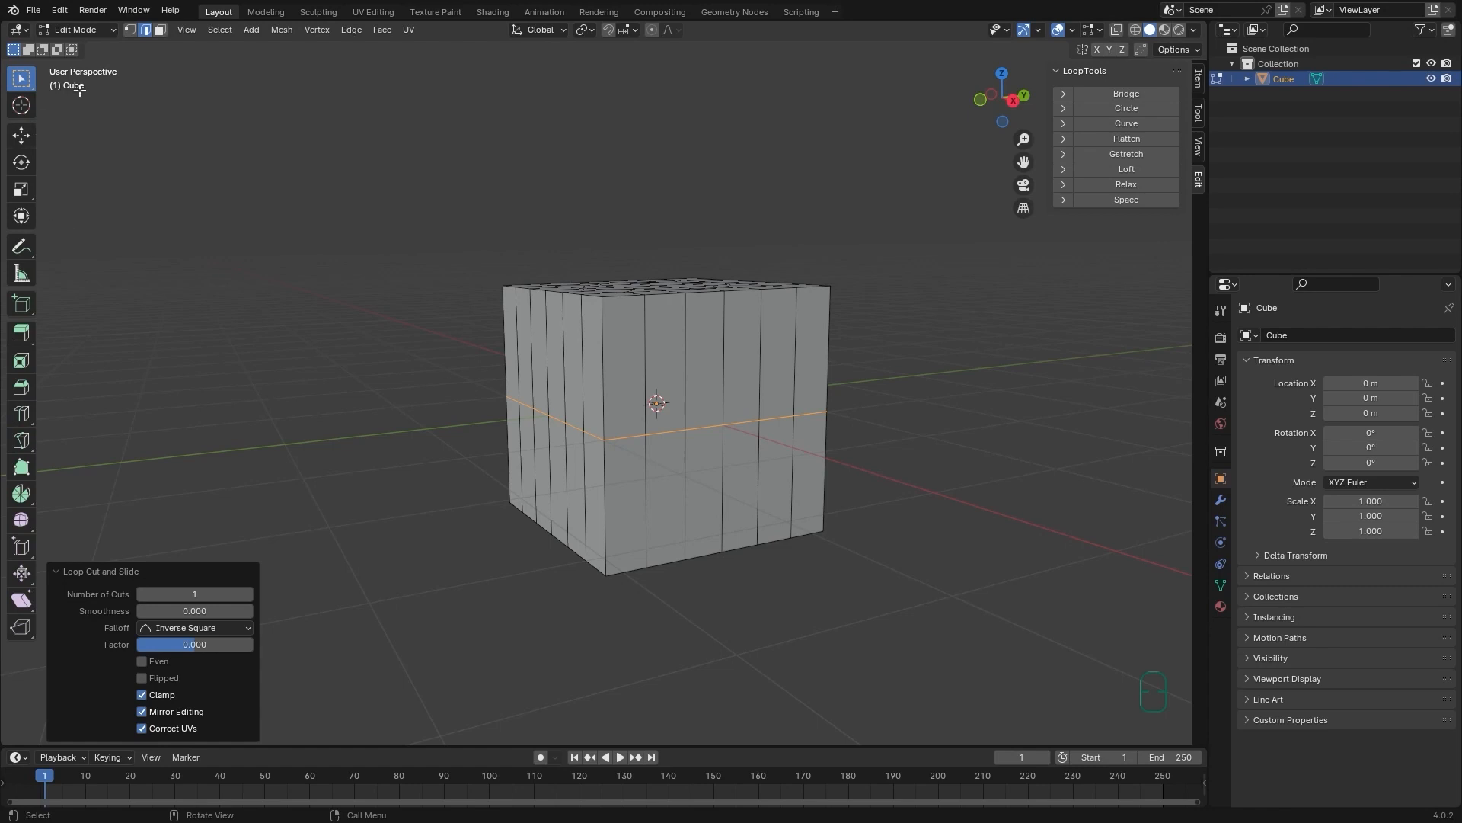
- In vertex selection, shift several vertices of the side's middle row unevenly along Y, including one by about 0.017 m and another by about -0.026 m
click(131, 31)
click(795, 418)
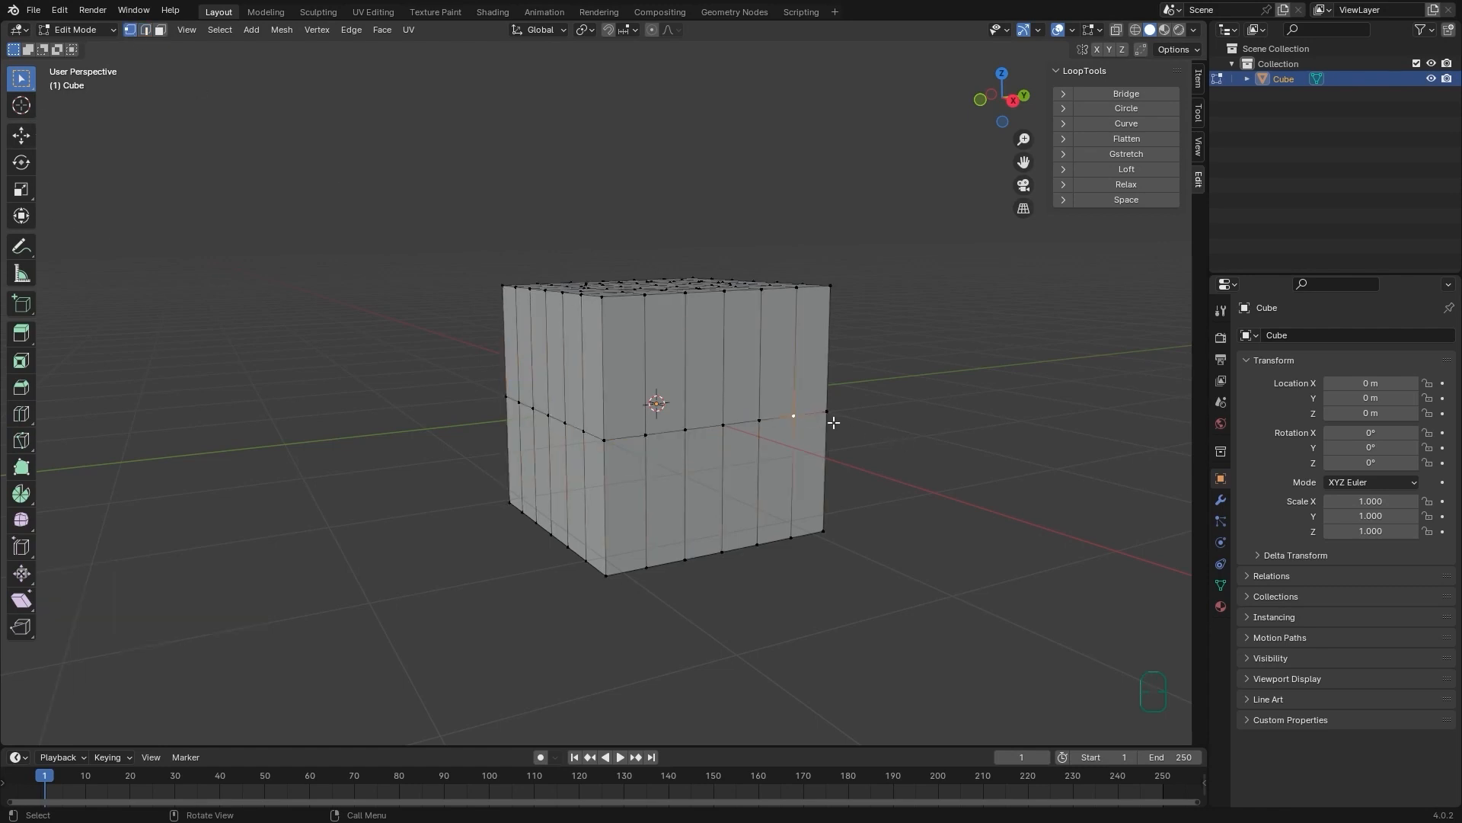
middle_drag(832, 423, 820, 422)
click(21, 136)
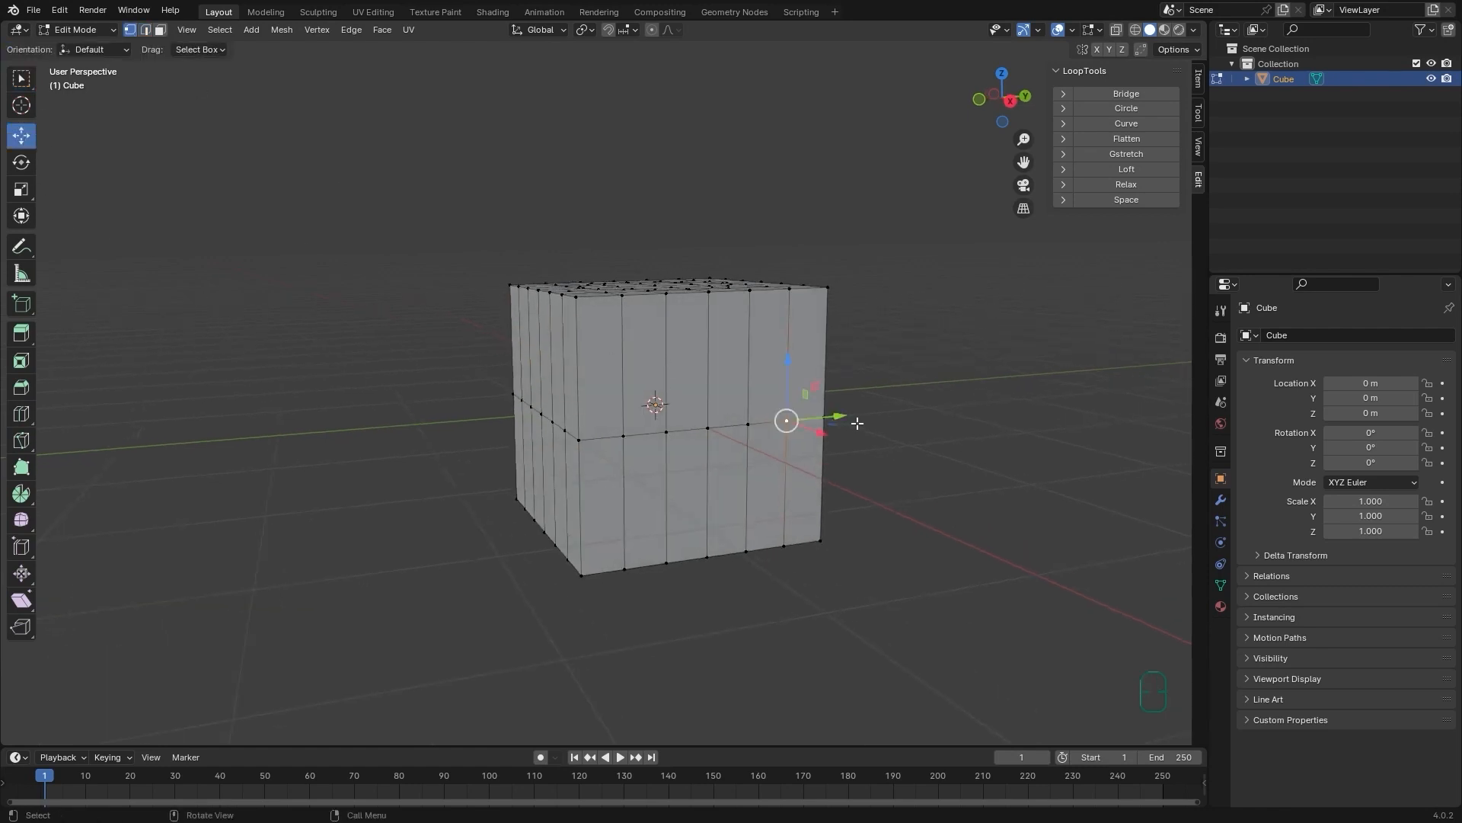
drag(835, 415, 685, 431)
click(749, 428)
click(668, 431)
click(621, 436)
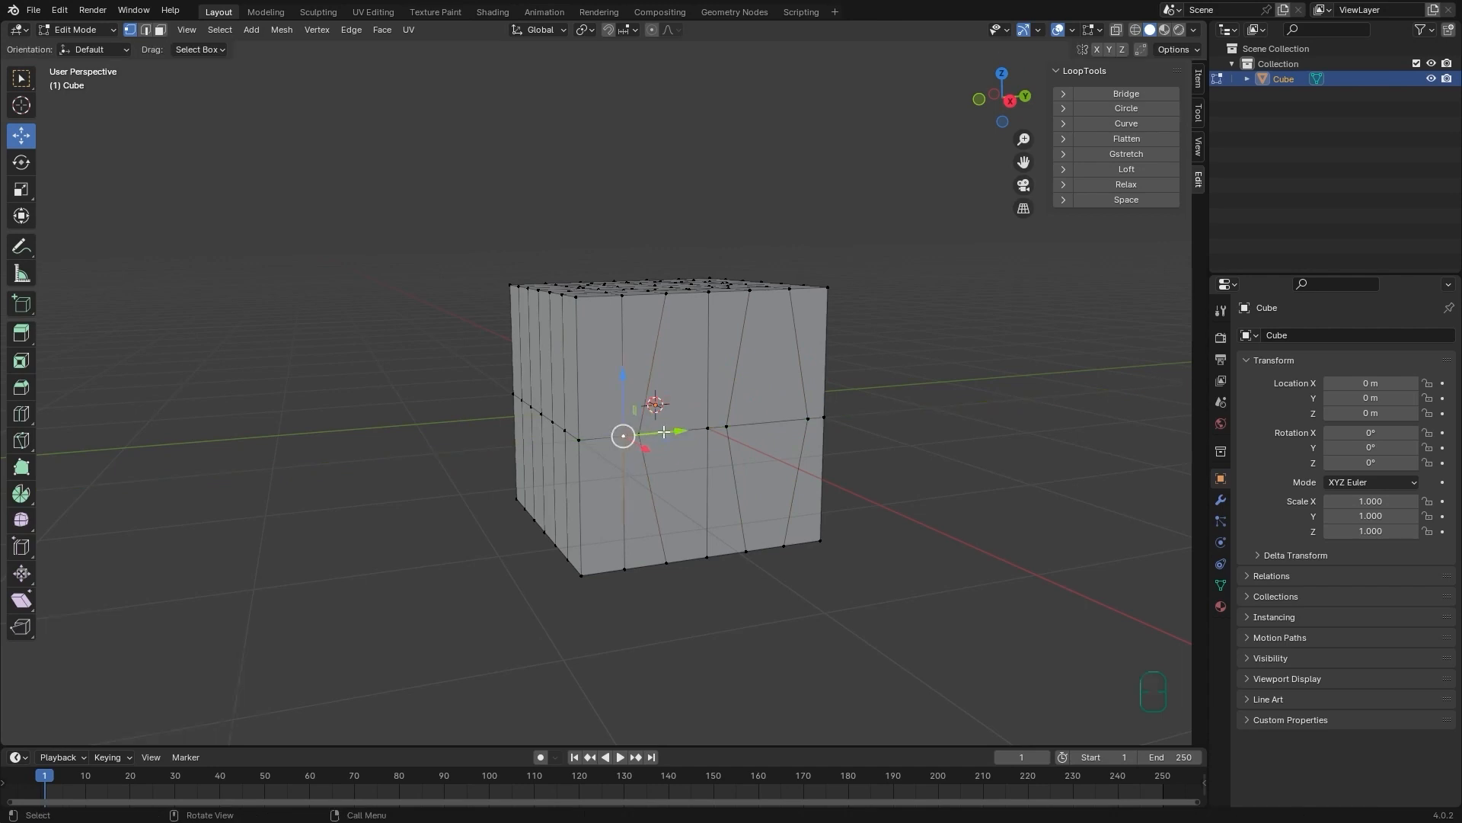
drag(660, 432, 655, 434)
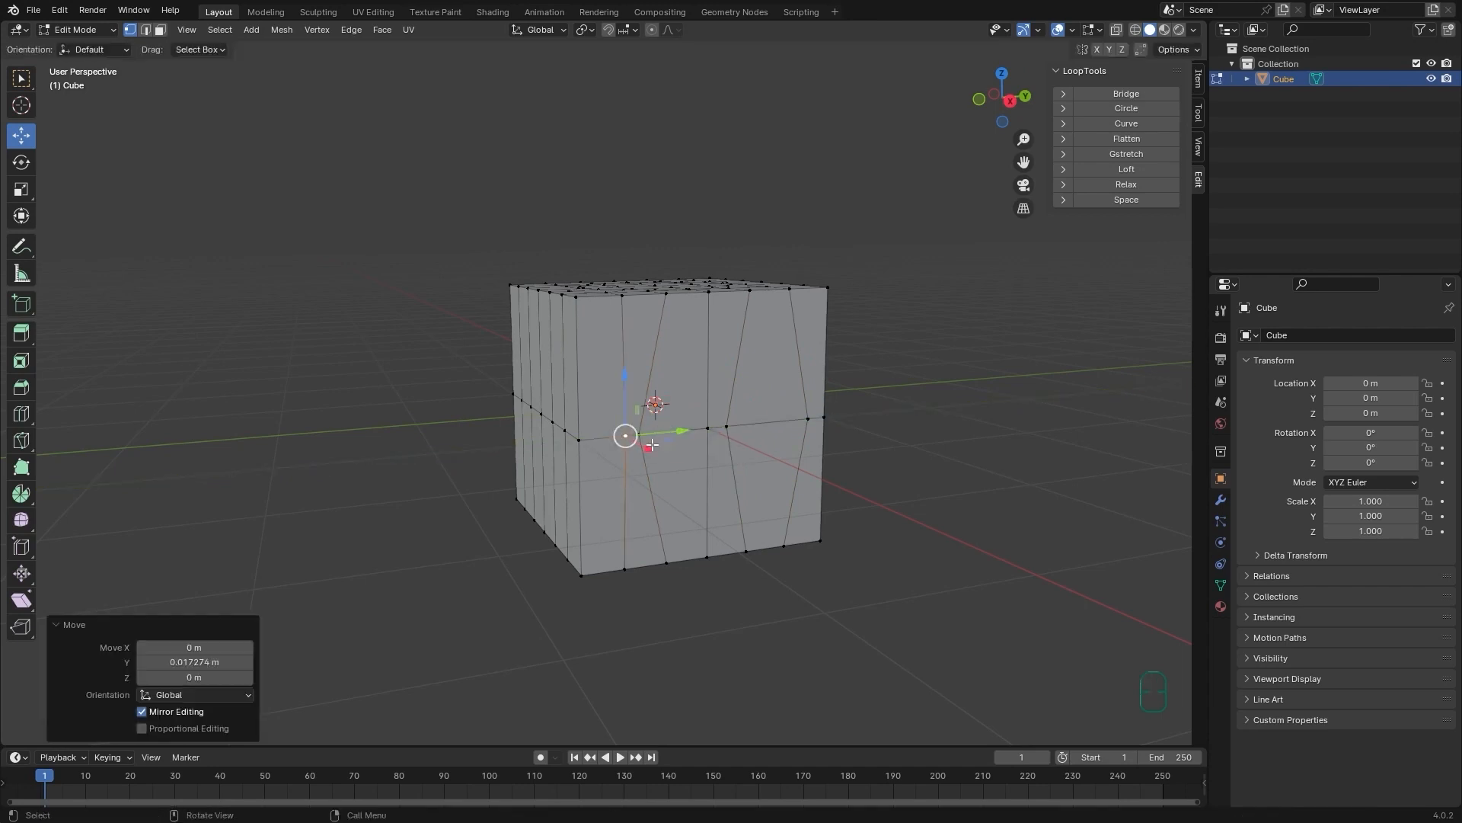
click(806, 422)
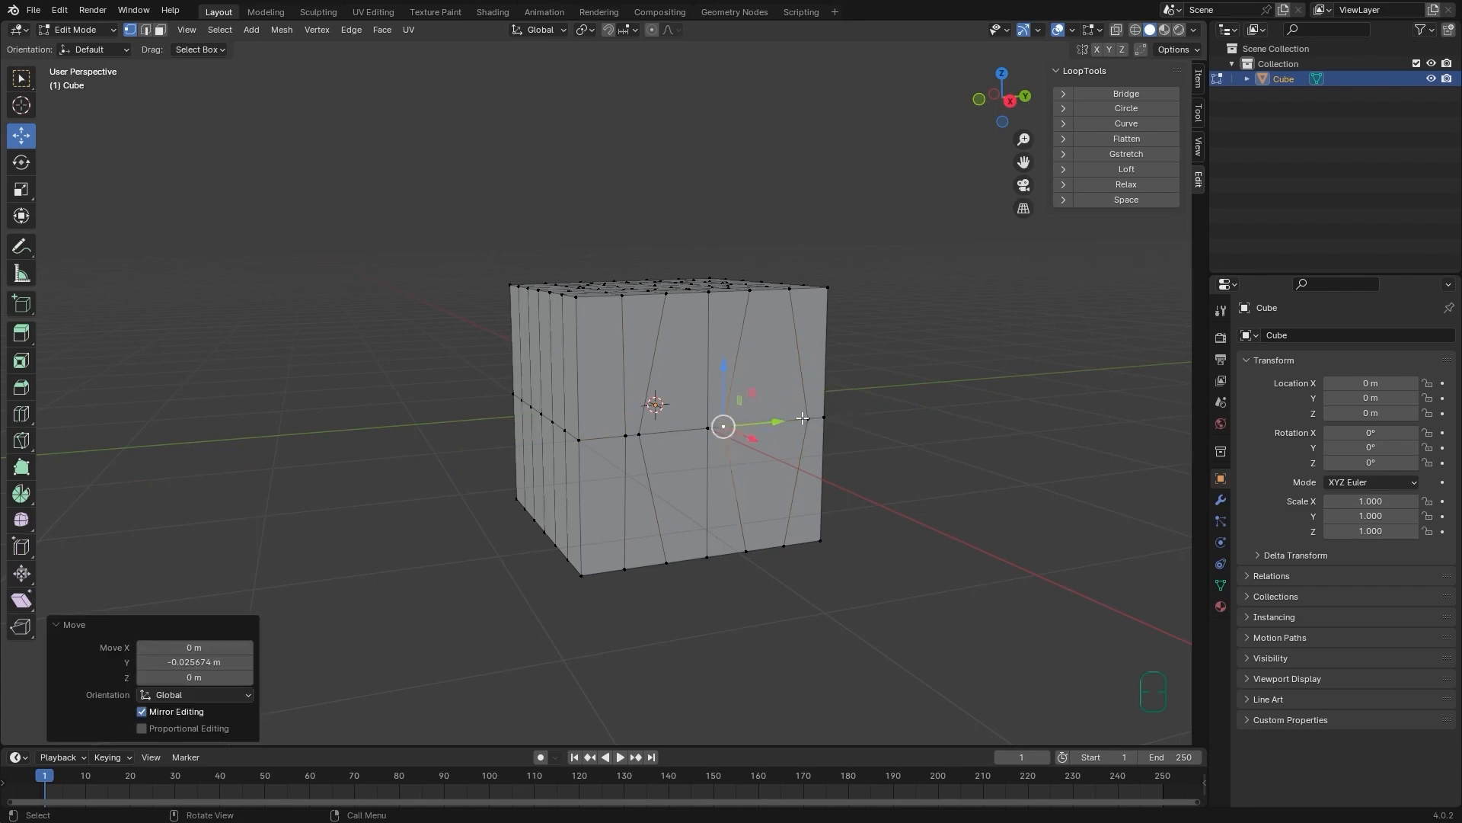
- Select the middle row of vertices along the cube's +X side and distribute them evenly with LoopTools Space, using Cubic interpolation
alt+click(580, 440)
drag(837, 405, 571, 456)
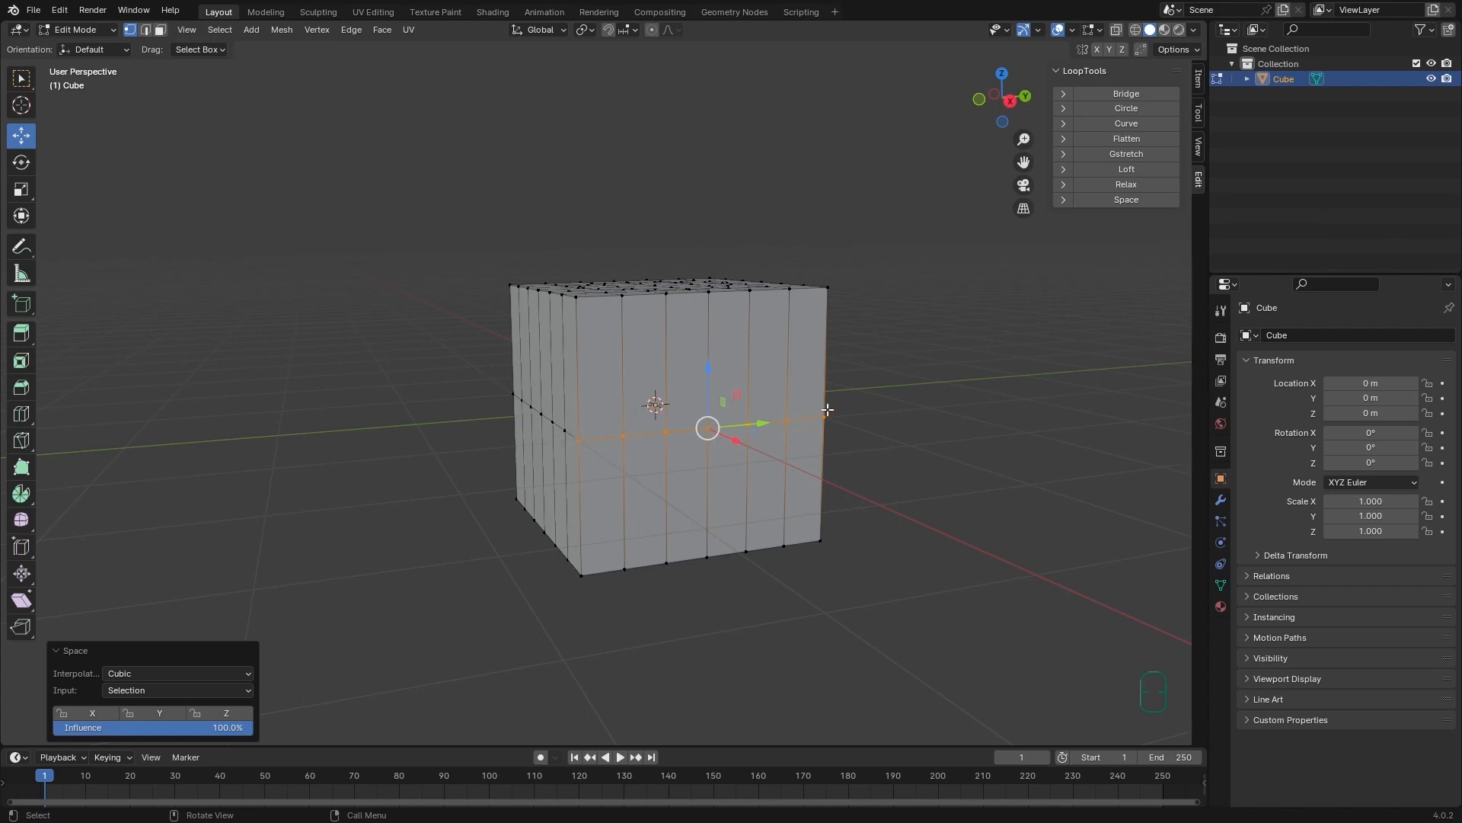
drag(828, 408, 575, 459)
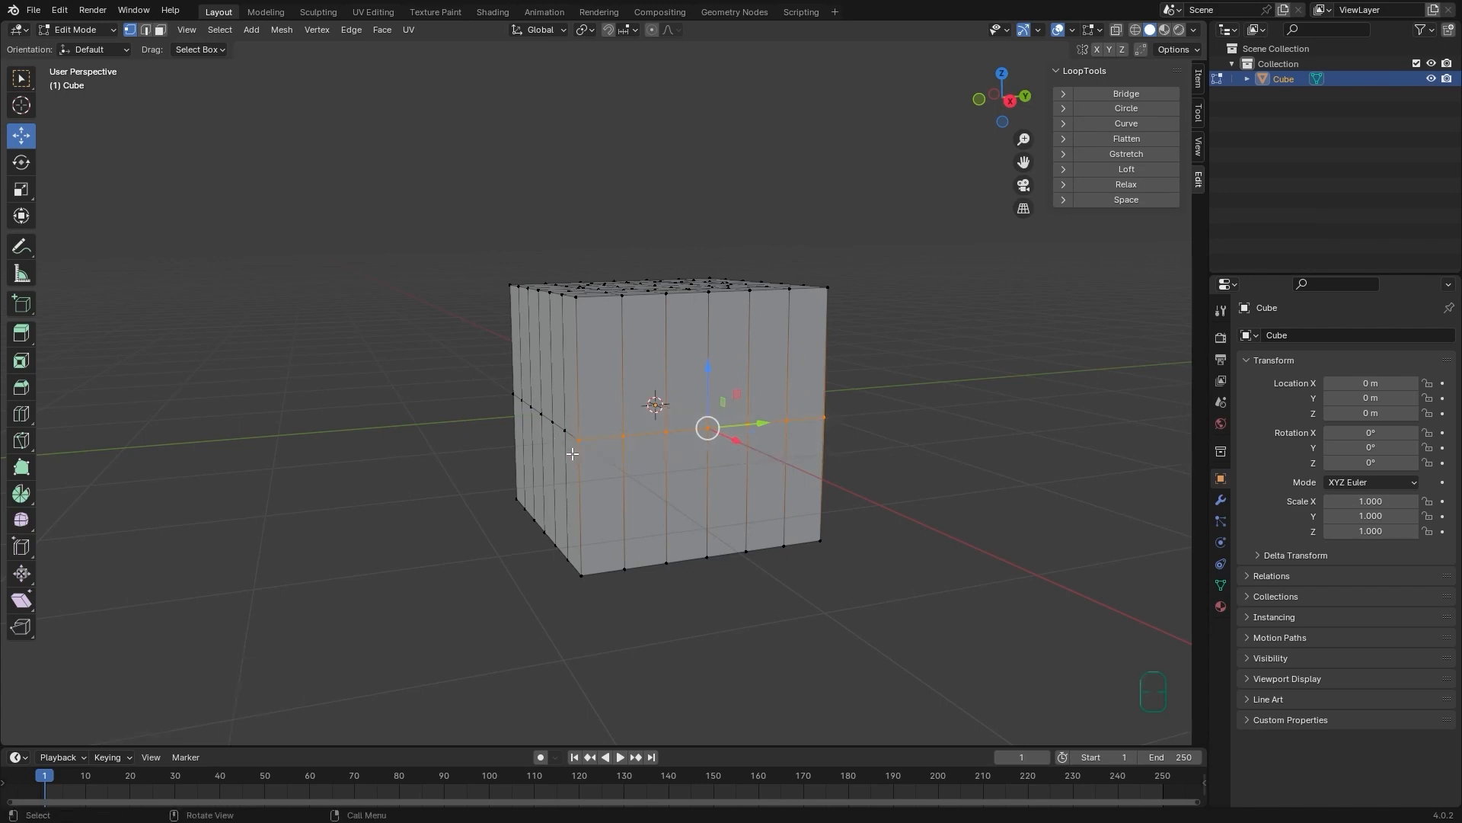
shift+drag(535, 395, 499, 436)
key(ctrl+z)
- Select the vertices of the circular area on the cube's top and try LoopTools Relax on them
middle_drag(793, 390, 800, 426)
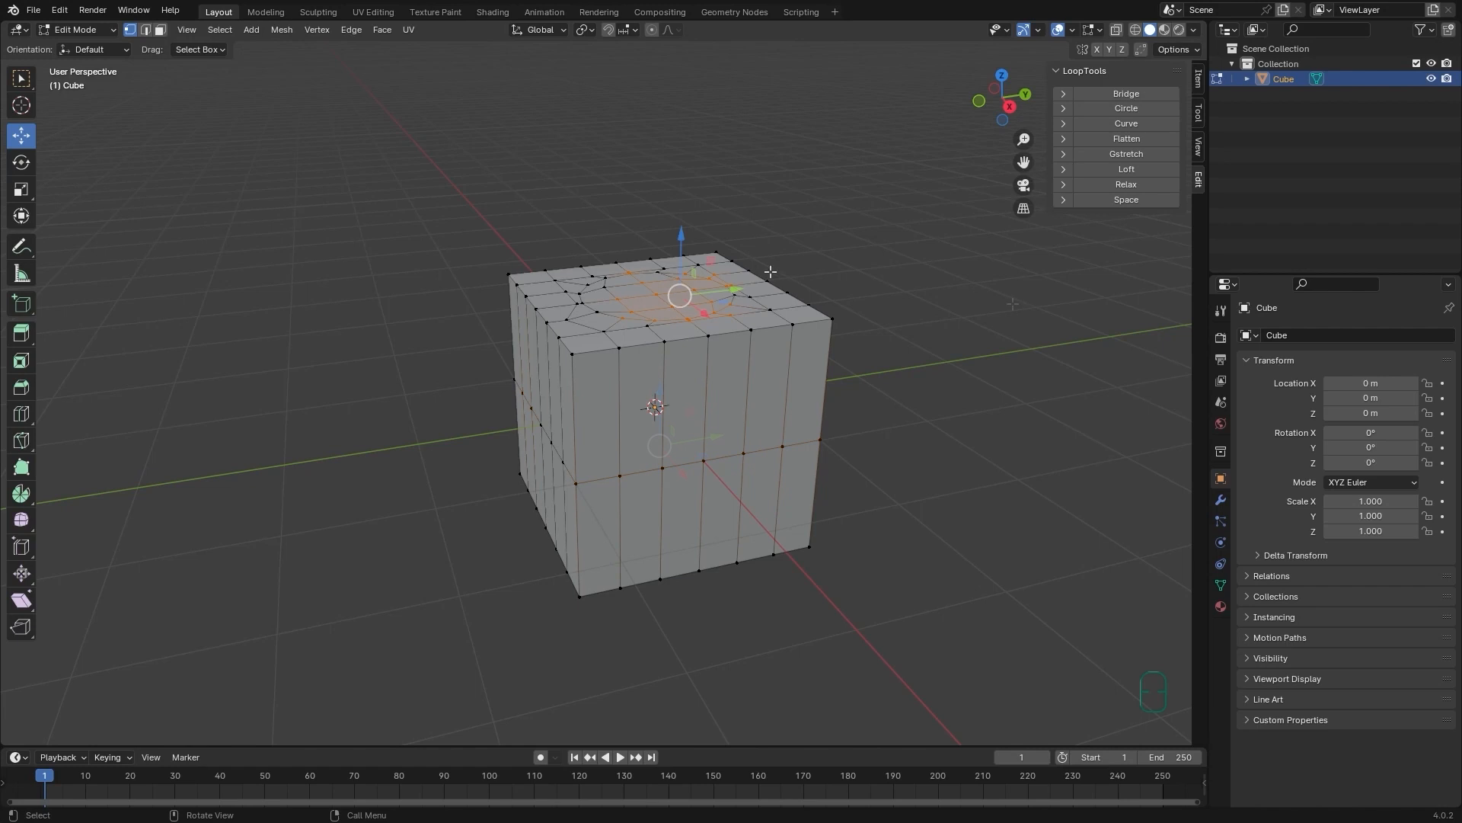
drag(748, 266, 594, 330)
right_click(631, 289)
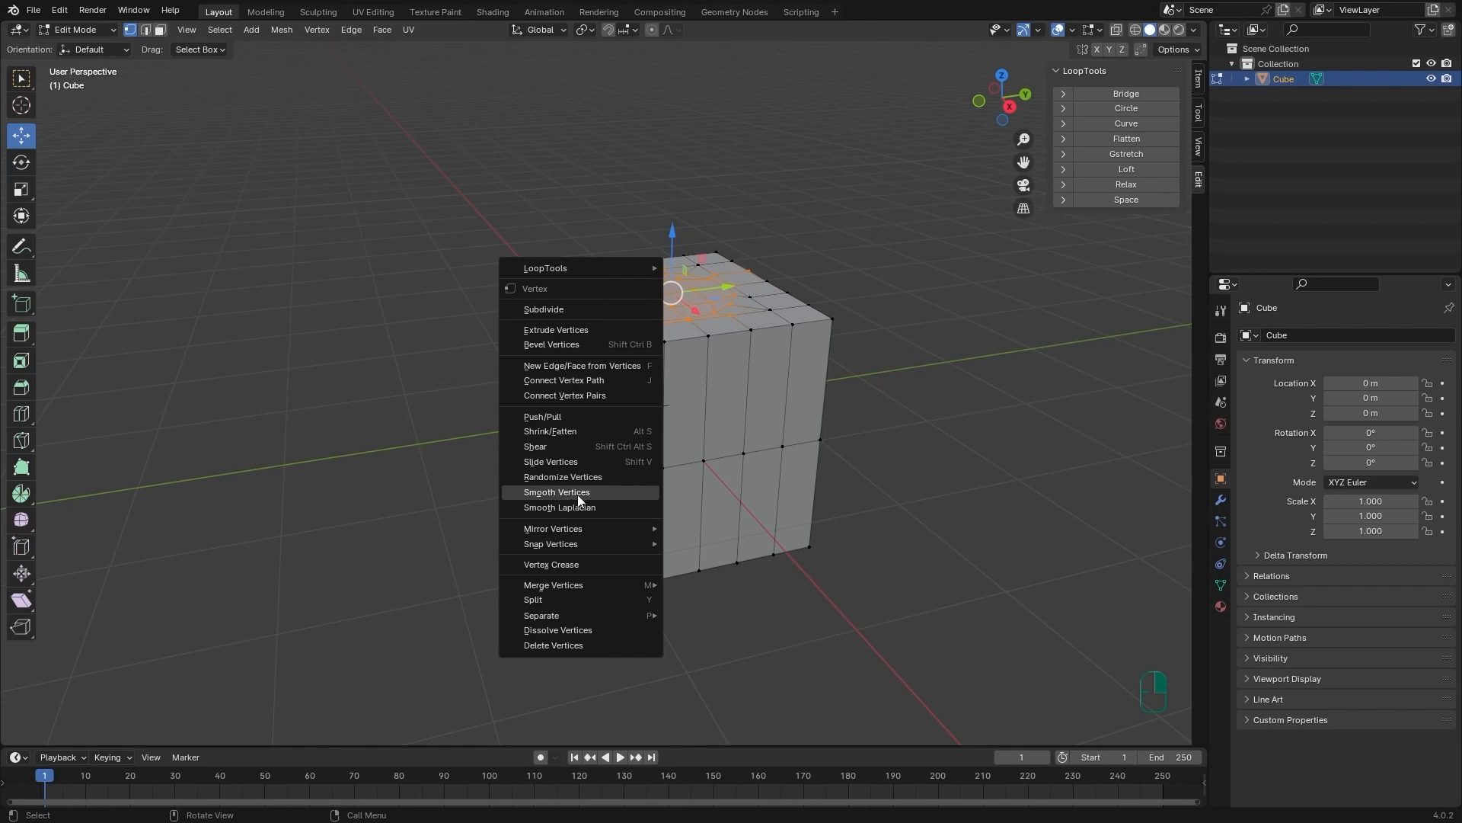
click(1153, 183)
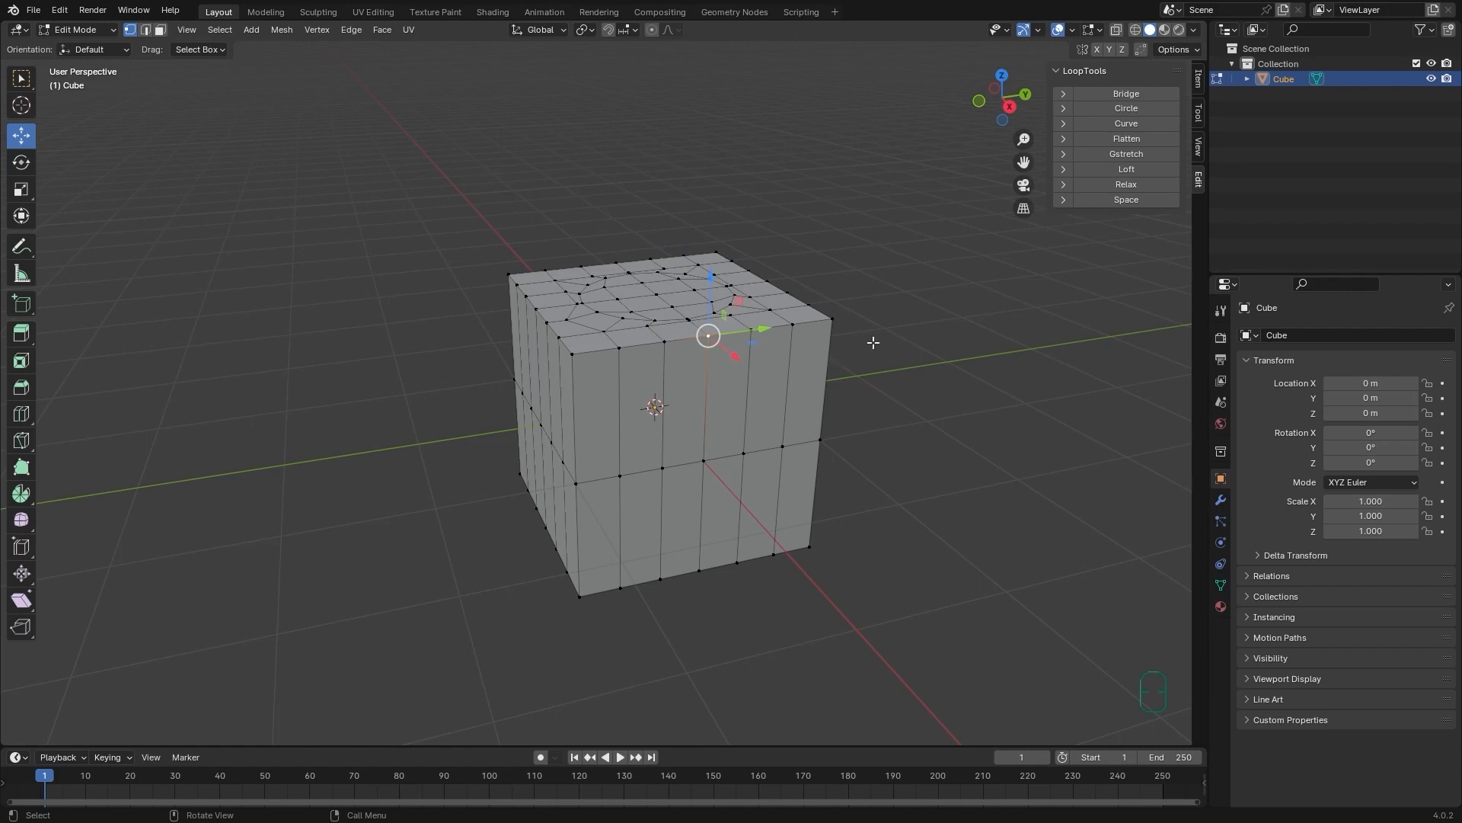